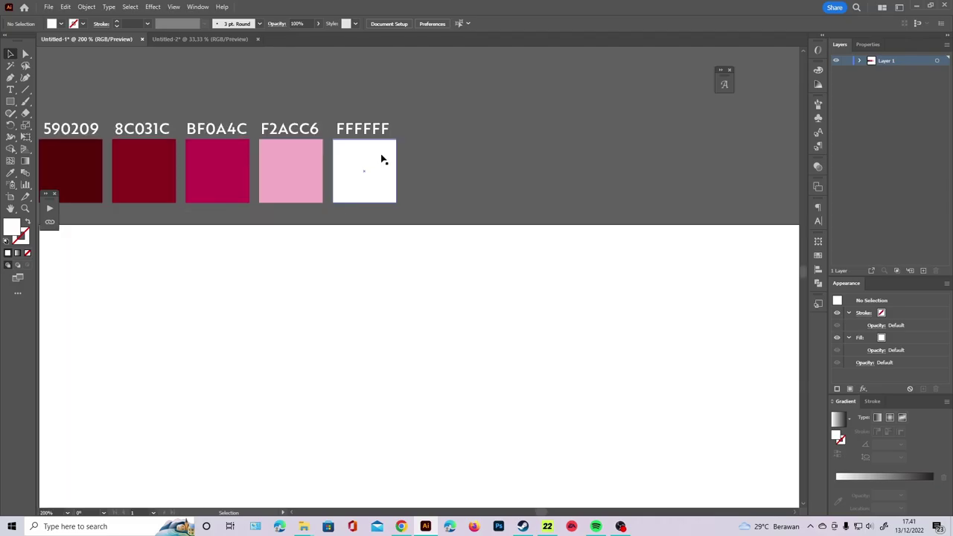
Step: Start a new text object near the centre of the artboard with the Type tool
scroll(298, 111, "down", 1)
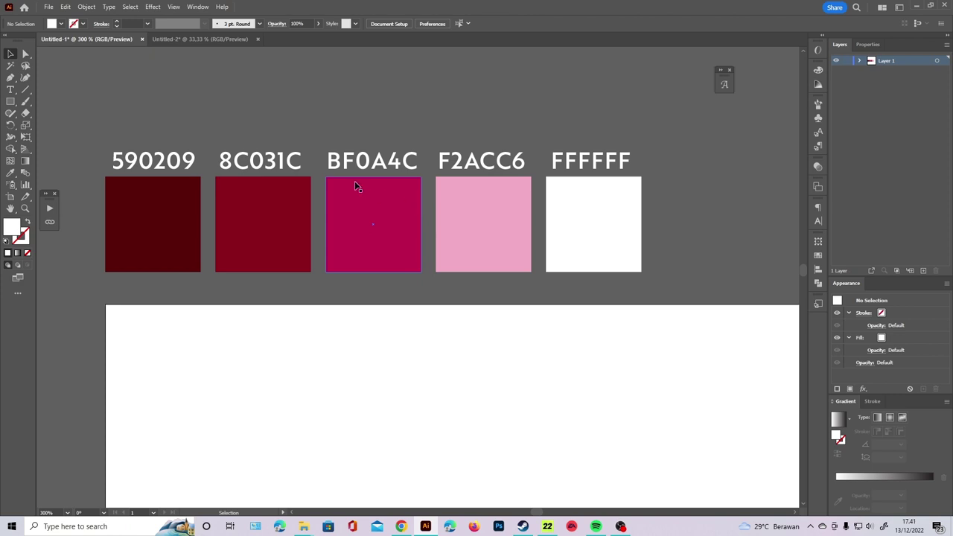
scroll(343, 170, "down", 2)
scroll(344, 171, "down", 2)
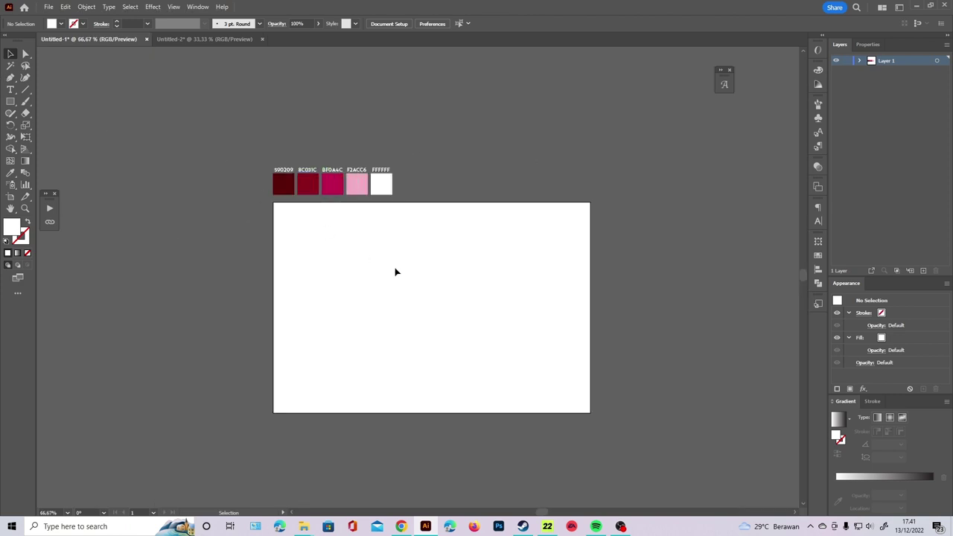
scroll(395, 272, "up", 2)
scroll(358, 241, "down", 1)
scroll(305, 227, "down", 2)
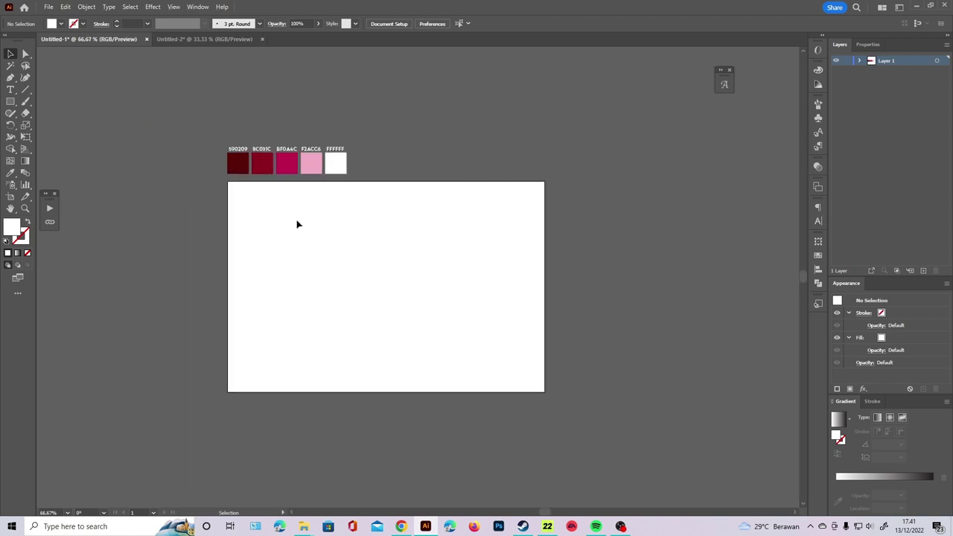
key("t")
scroll(344, 231, "up", 2)
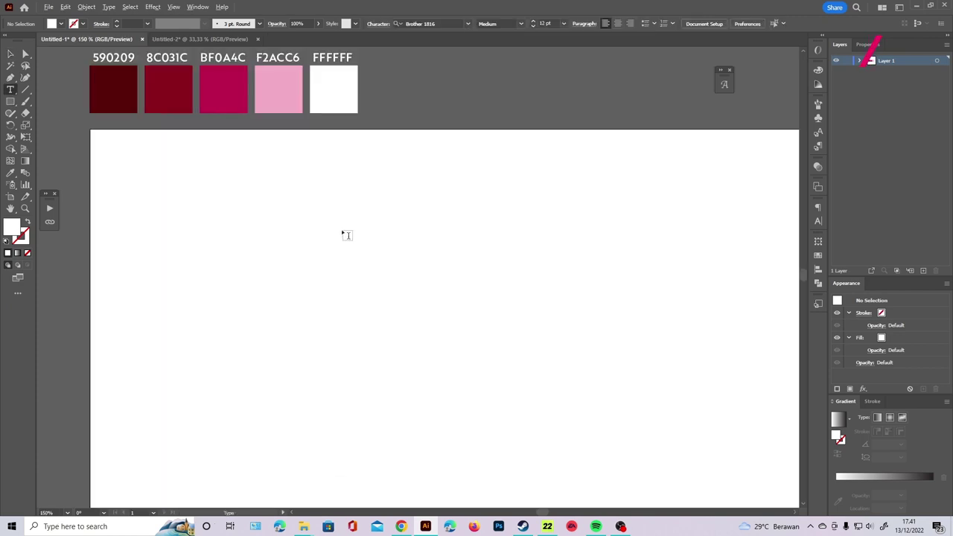
scroll(397, 303, "down", 1)
left_click(394, 313)
Step: Type the word CREAM, correcting a mistyped letter along the way
scroll(393, 313, "up", 2)
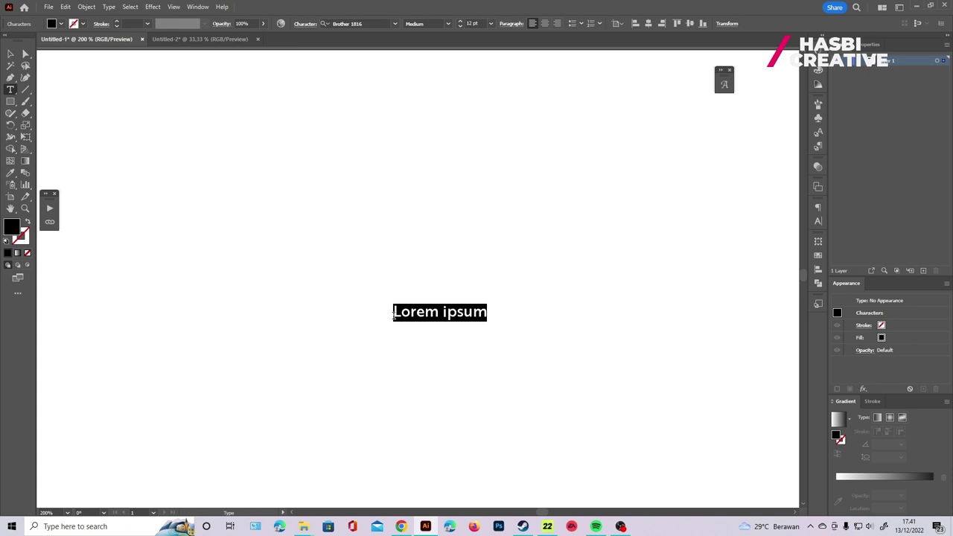
type("CR")
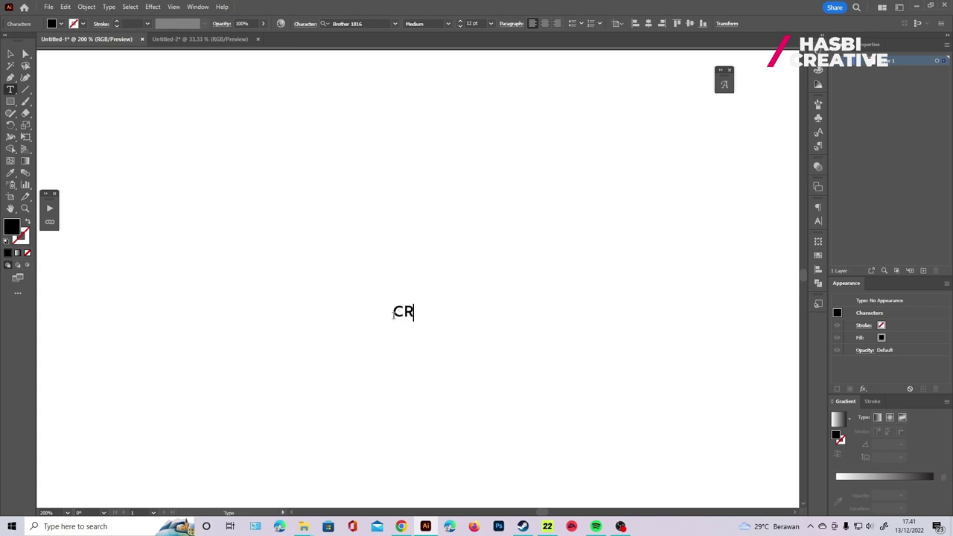
type("WE")
key("BackSpace")
key("BackSpace")
type("E")
type("AM")
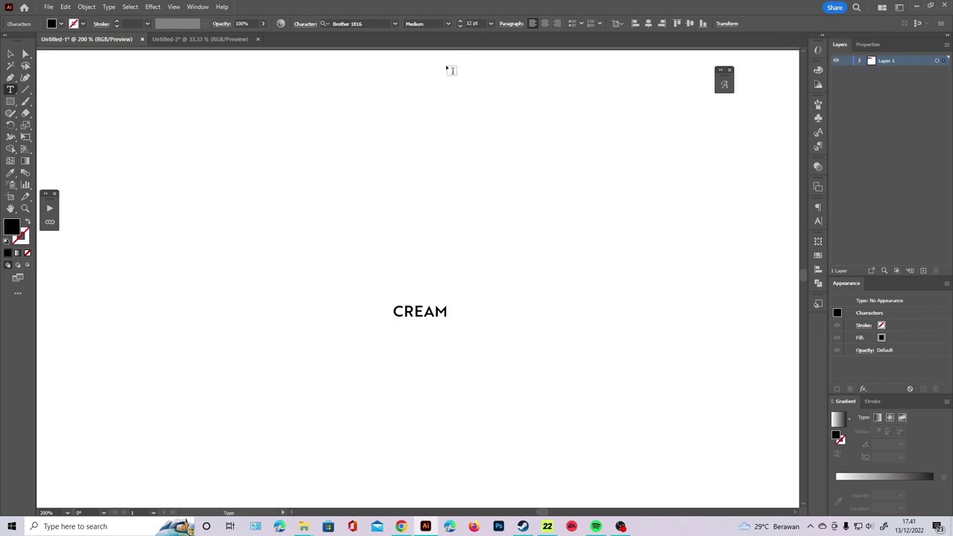
mouse_move(401, 526)
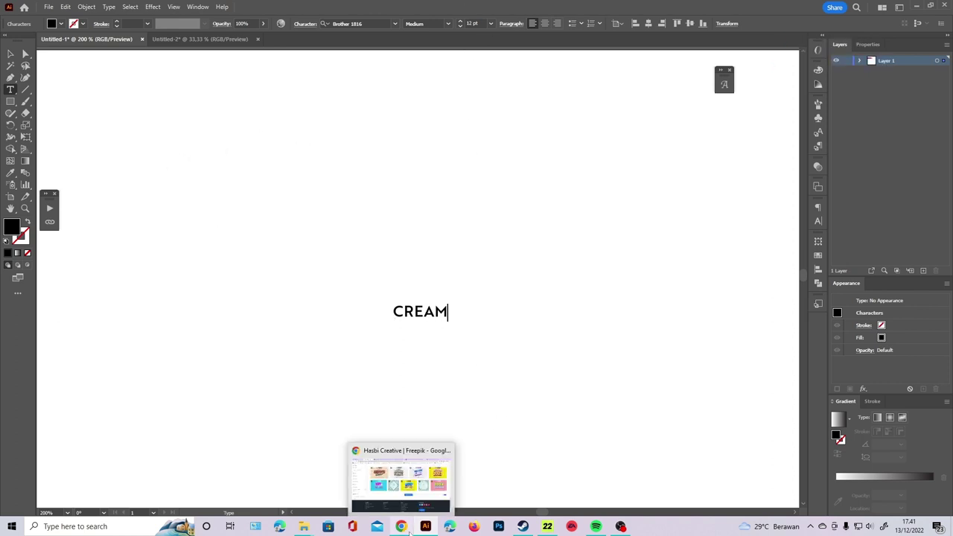
Step: Enlarge CREAM and centre it horizontally and vertically on the artboard
key("Escape")
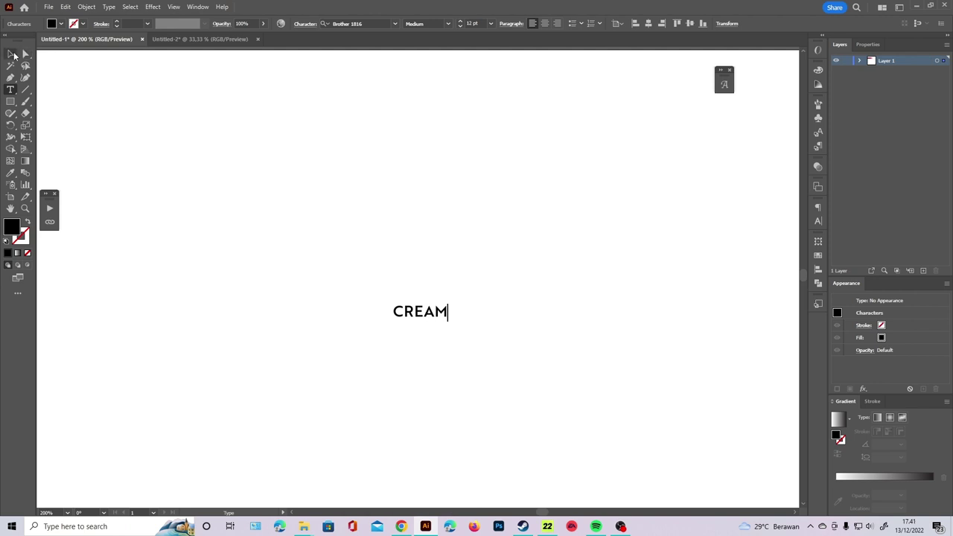
scroll(311, 209, "down", 3)
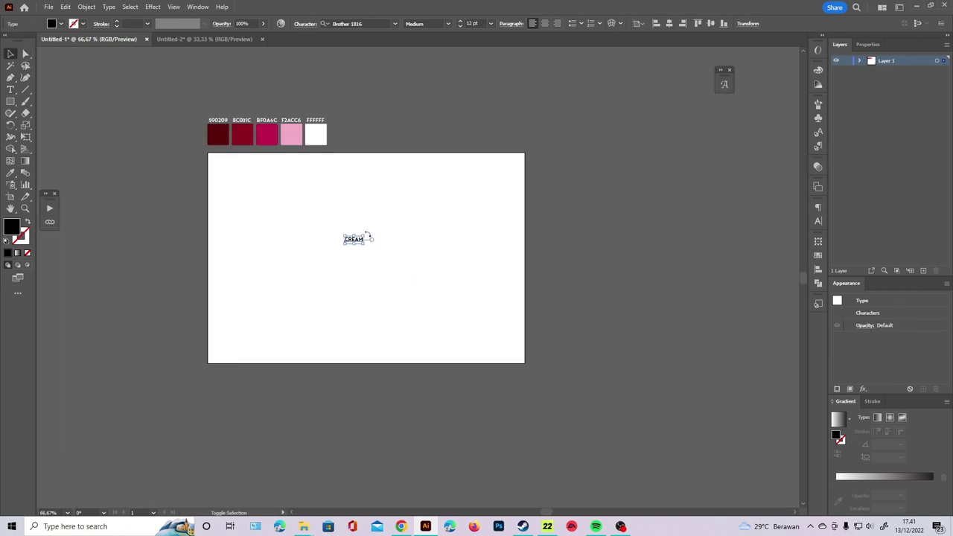
left_click_drag(356, 235, 438, 192)
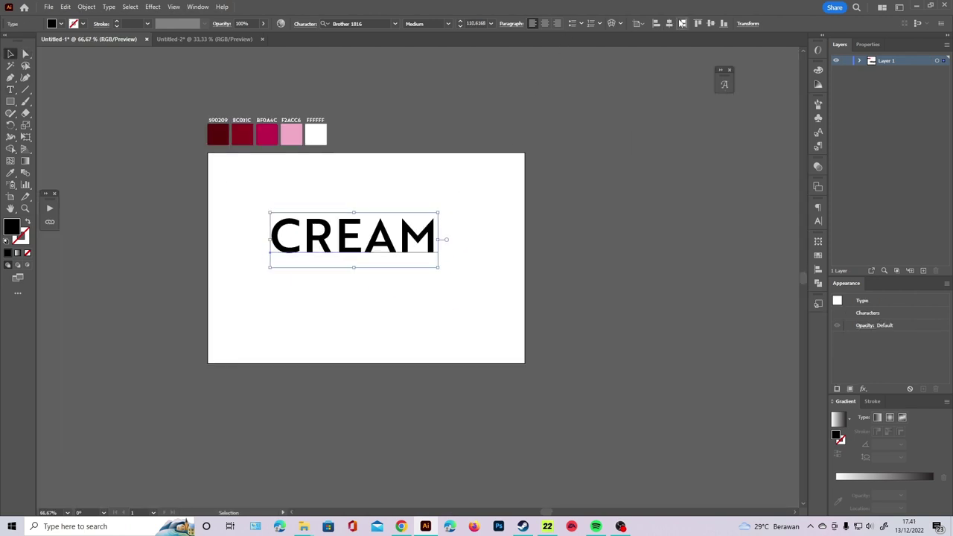
left_click(669, 23)
left_click(712, 23)
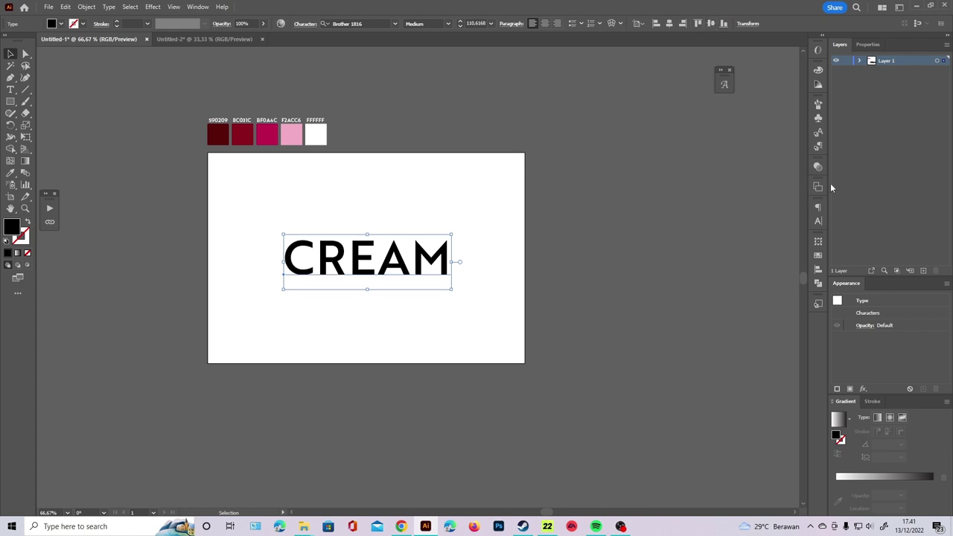
Step: Change CREAM's font to Lobster Regular in the Character settings
left_click(817, 222)
left_click(782, 216)
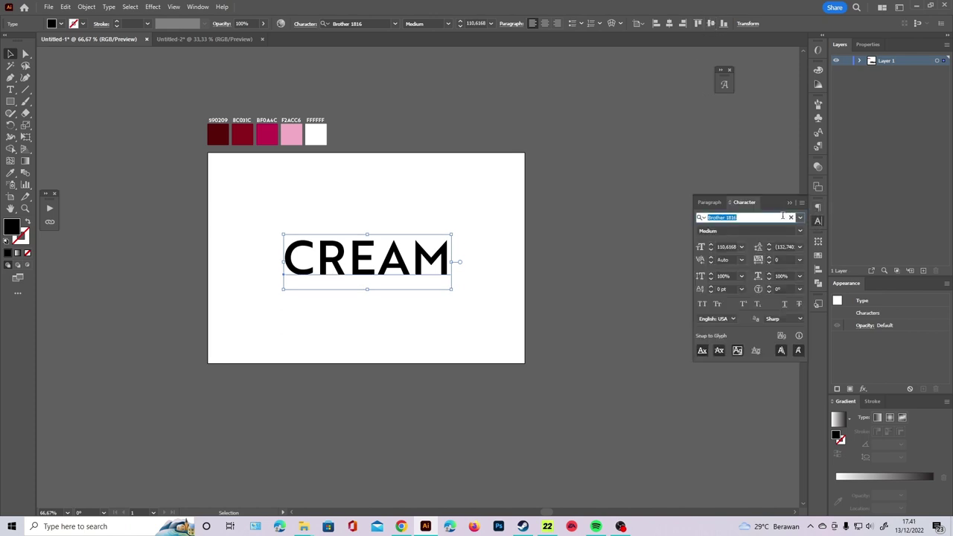
type("l")
type("OBSTE")
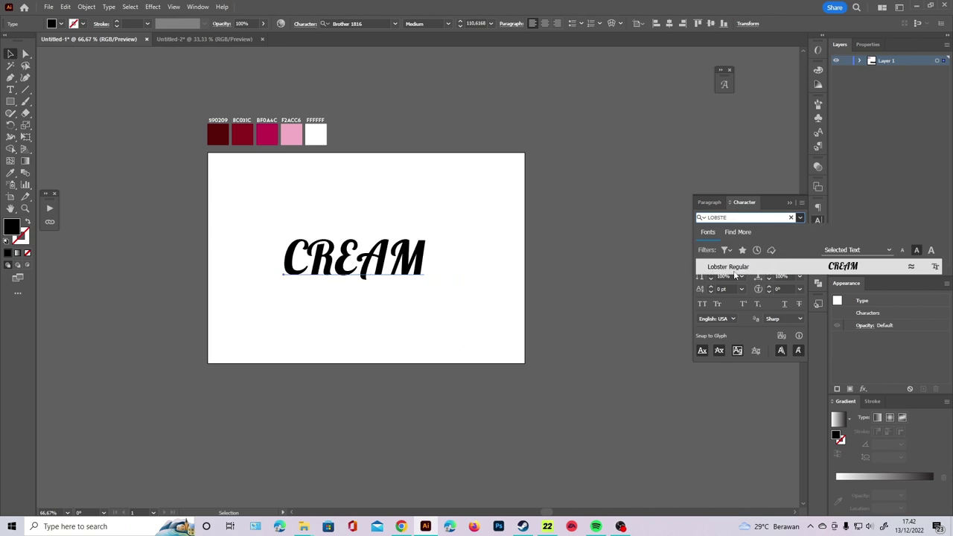
left_click(722, 266)
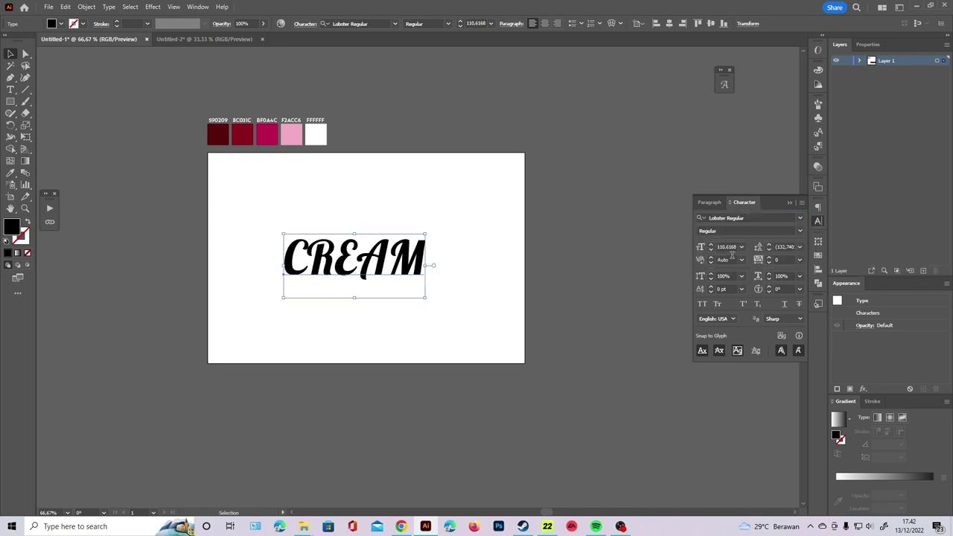
left_click(104, 8)
mouse_move(134, 159)
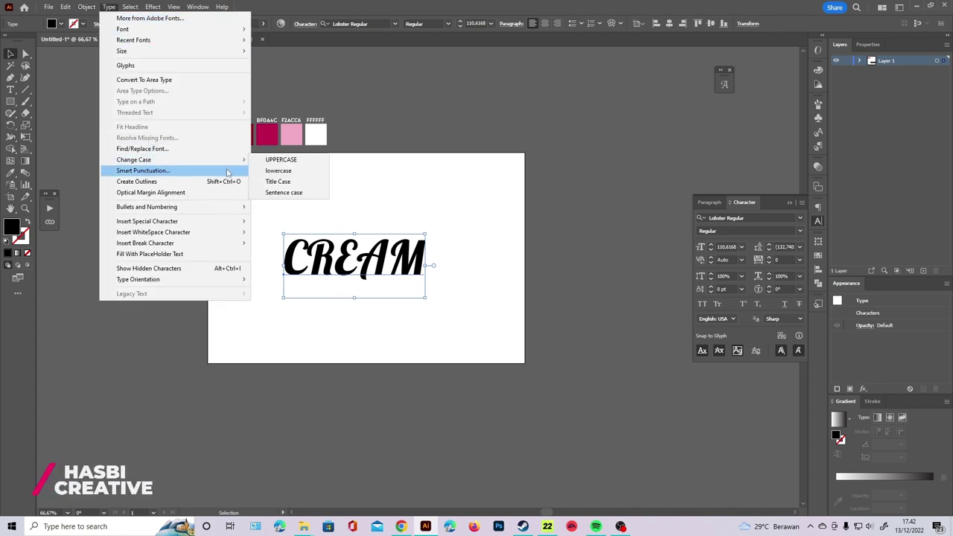
Step: Convert the text to Title Case (Cream) and re-centre it on the artboard
left_click(280, 182)
left_click(440, 258)
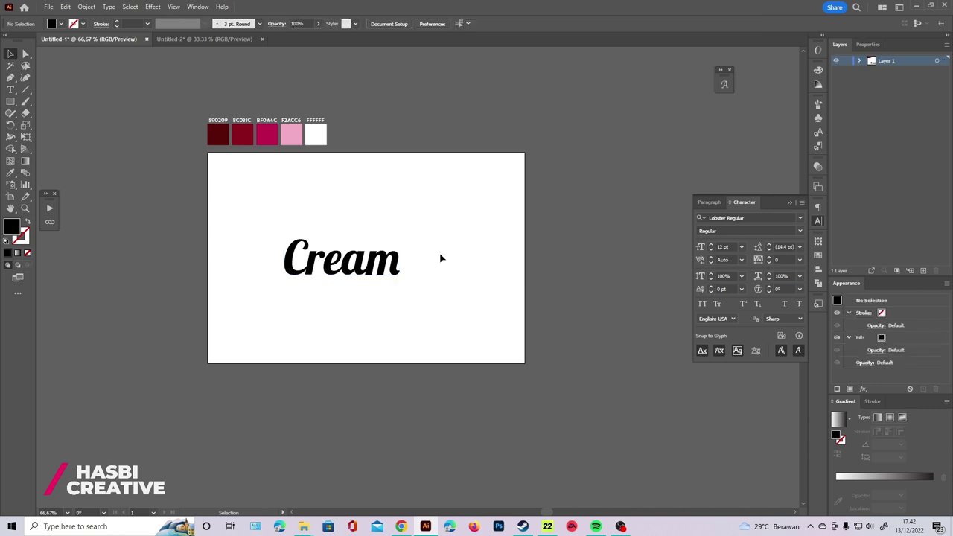
left_click(380, 276)
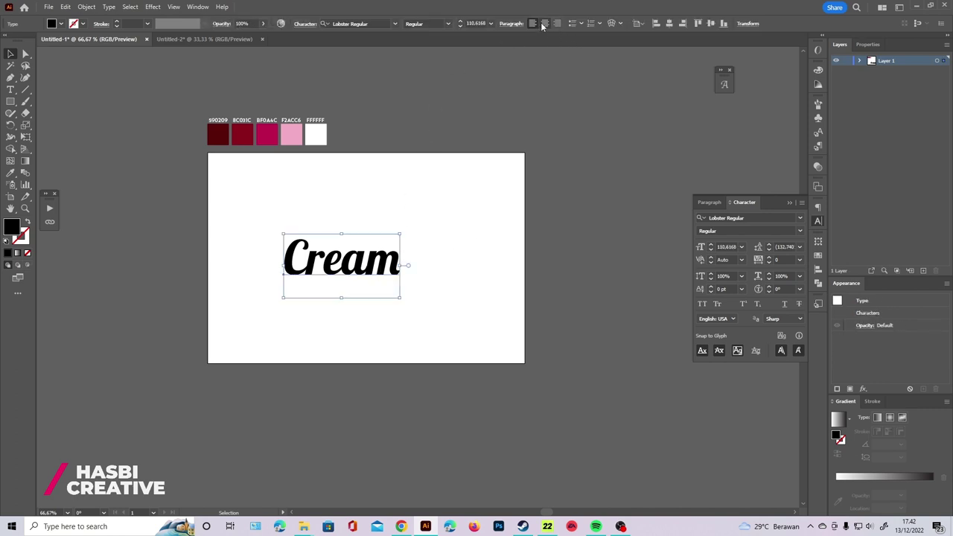
left_click(656, 23)
left_click(668, 23)
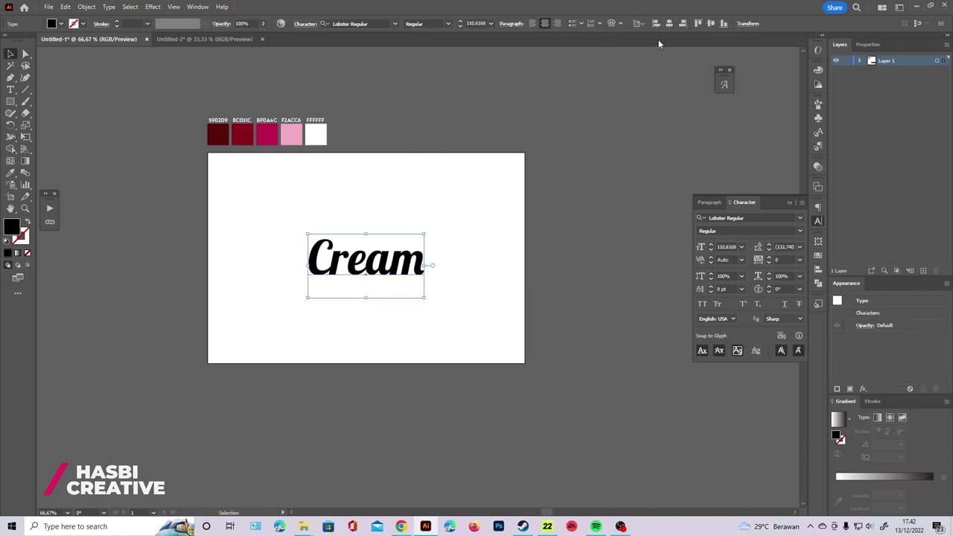
left_click(711, 25)
Step: Scale Cream up to about 131 pt
left_click(606, 189)
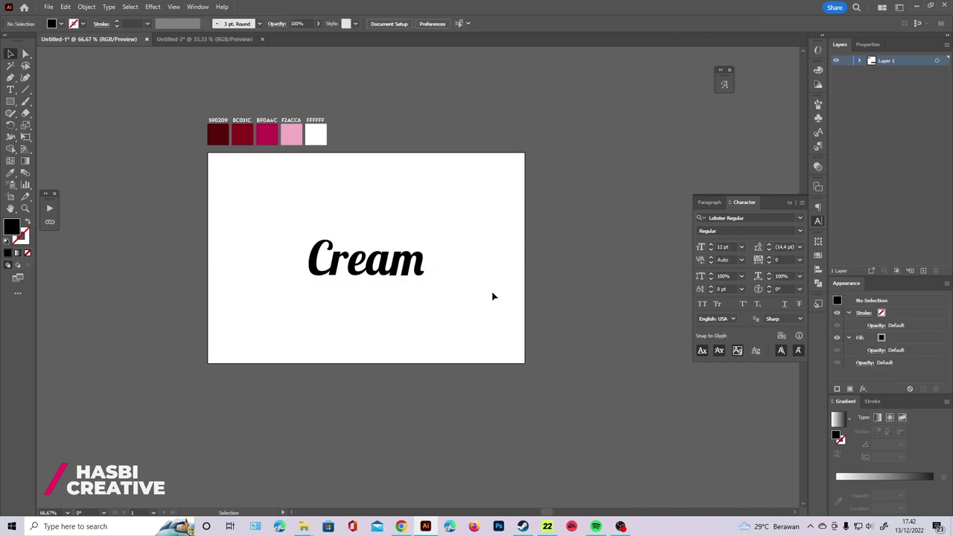
scroll(403, 270, "up", 3)
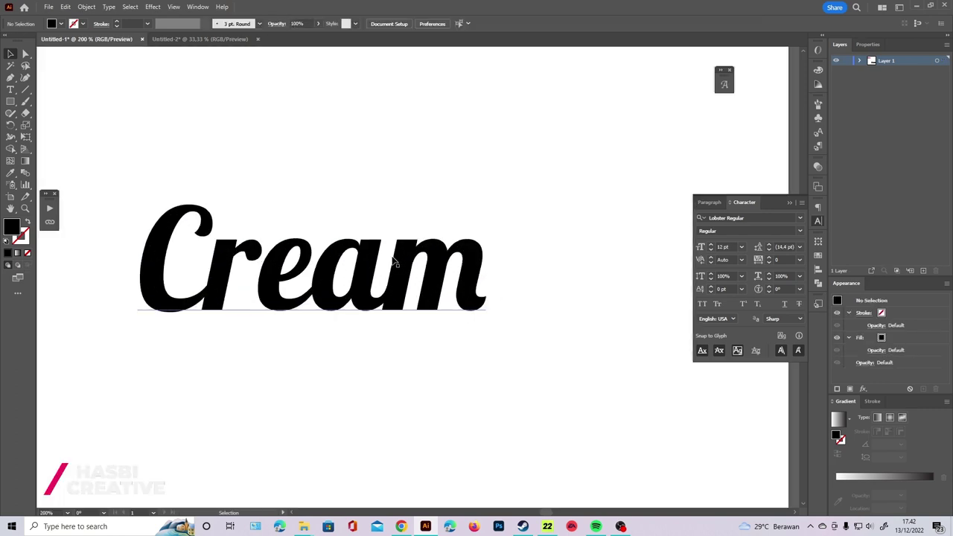
left_click(398, 251)
scroll(417, 238, "down", 1)
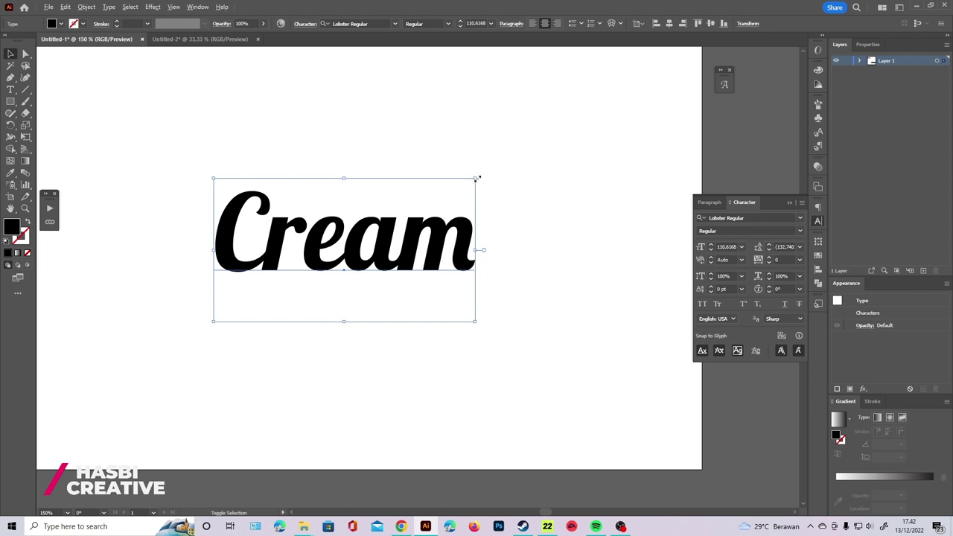
left_click_drag(477, 179, 500, 151)
scroll(513, 185, "down", 2)
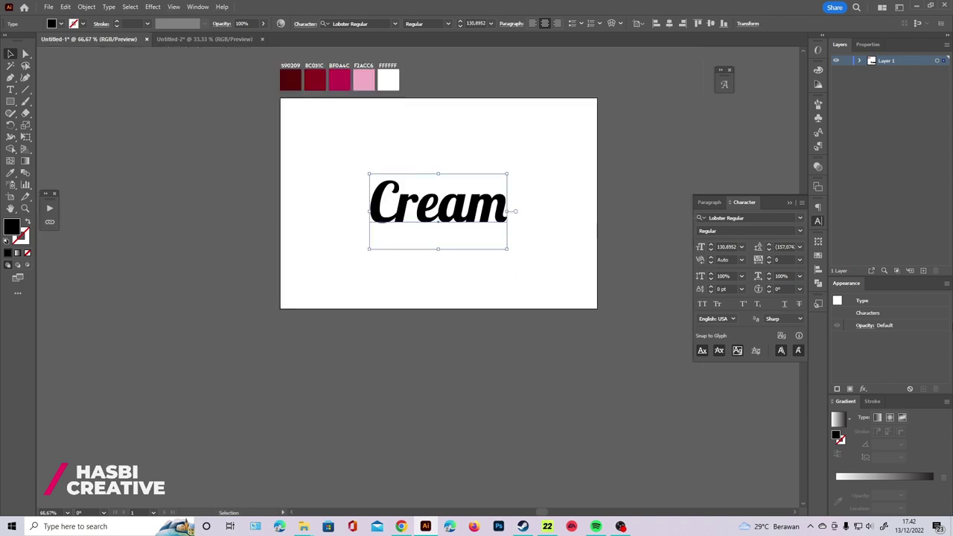
Step: Remove Cream's text fill and stack a white fill over a new pink fill
left_click(27, 252)
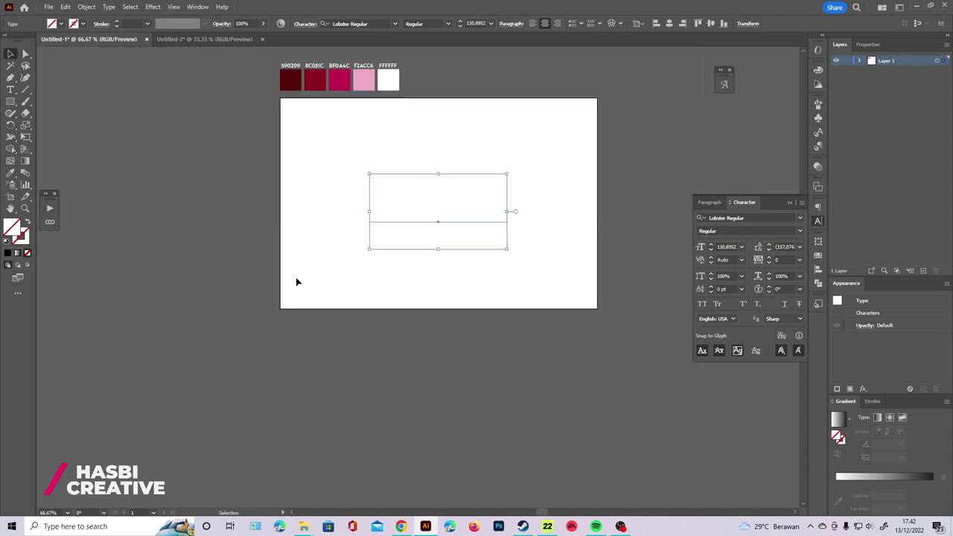
left_click(850, 389)
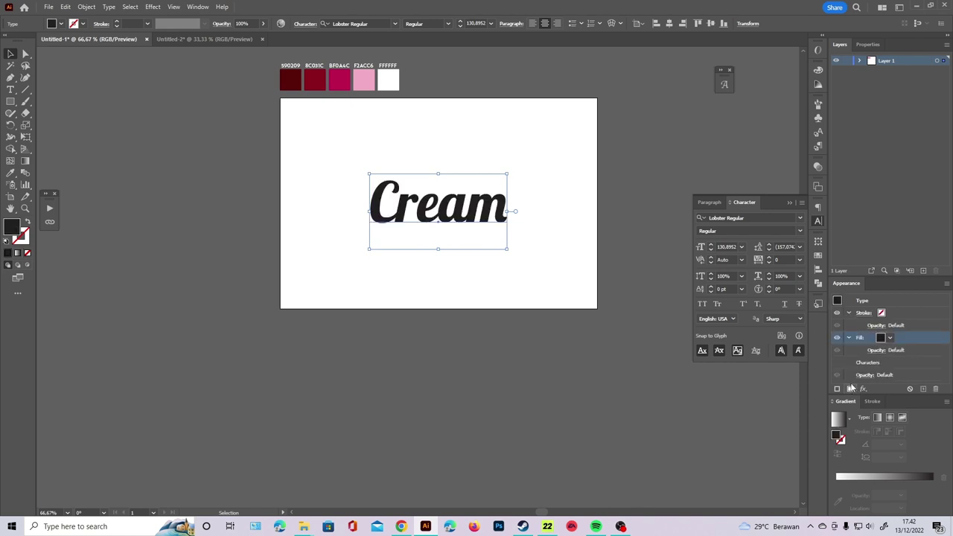
left_click(883, 339)
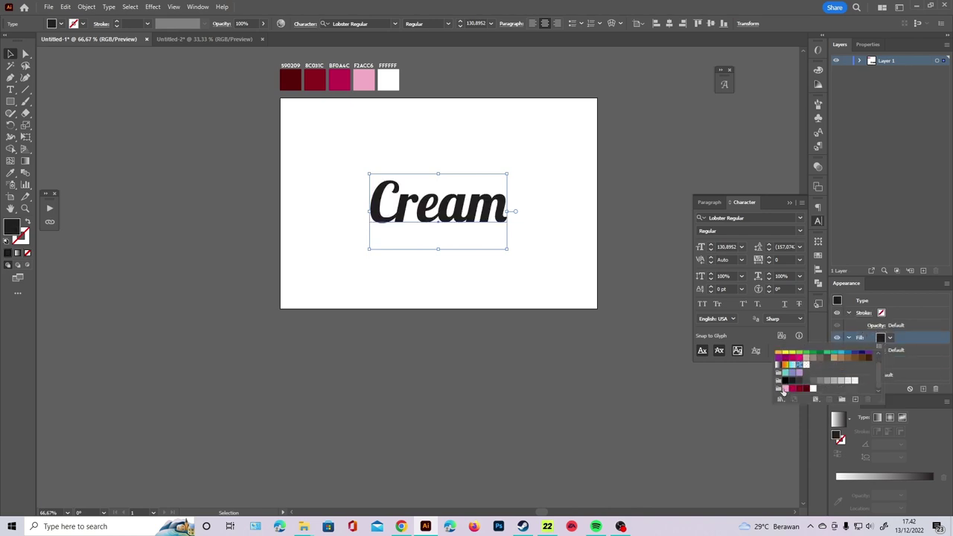
left_click(785, 388)
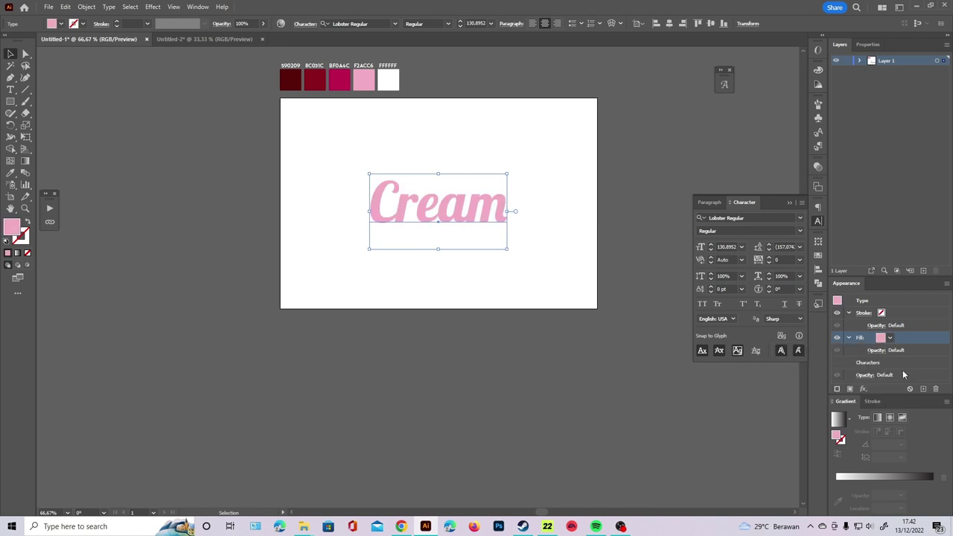
left_click(884, 338)
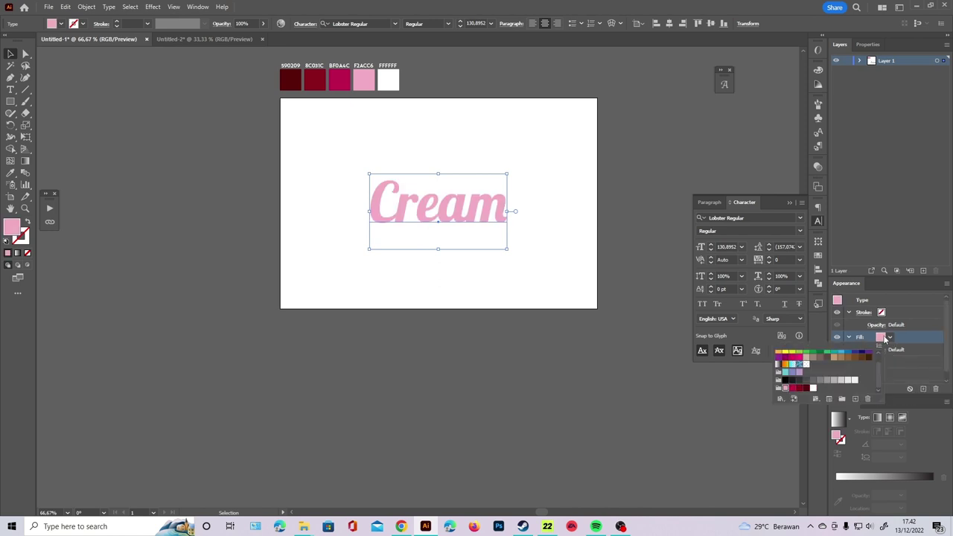
left_click(813, 388)
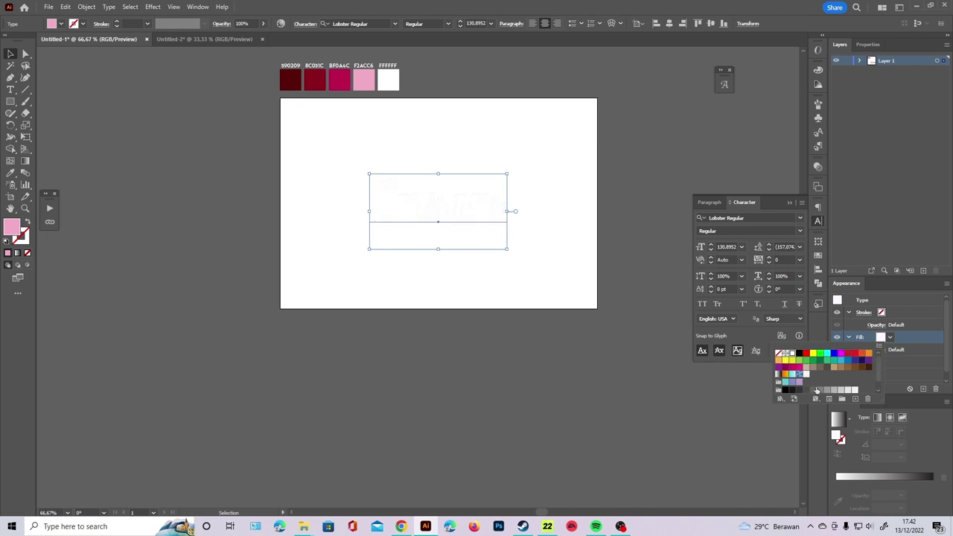
left_click(915, 338)
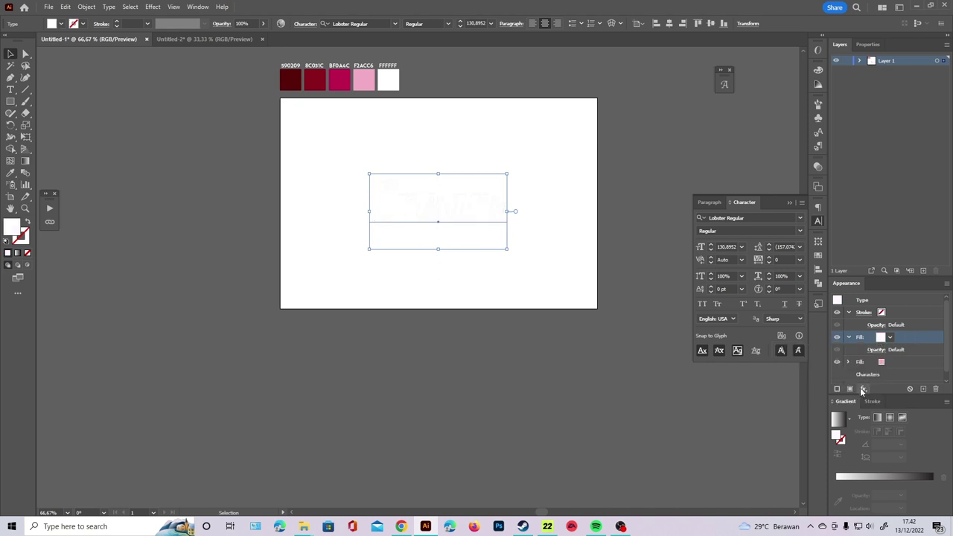
left_click(863, 389)
mouse_move(880, 198)
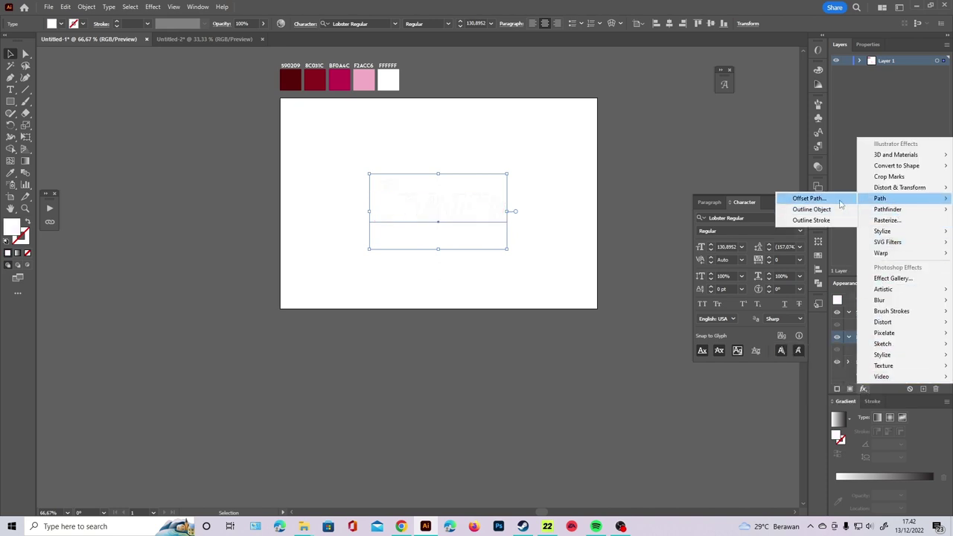
Step: Add a -2 px Offset Path effect to Cream's top fill
left_click(839, 198)
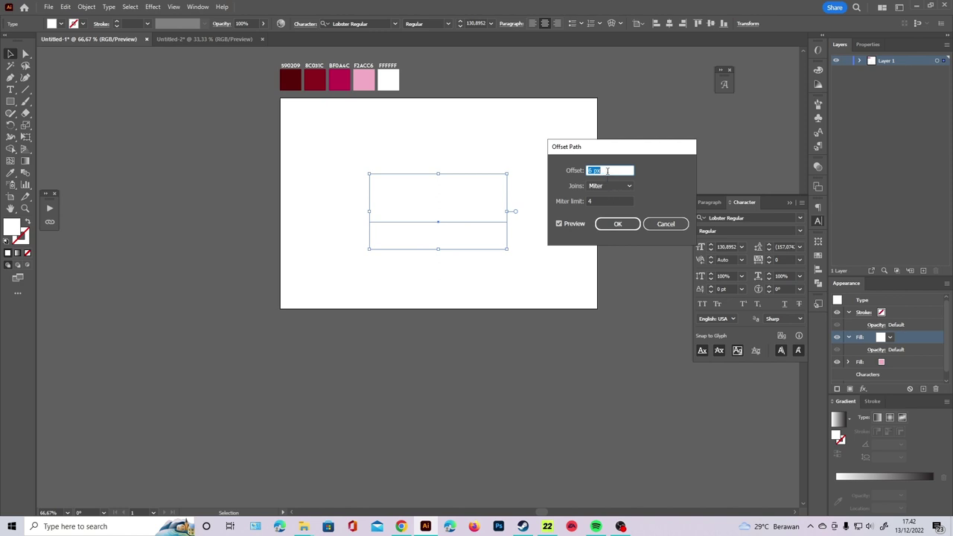
key("Down")
key("Down")
key("Down")
key("Down")
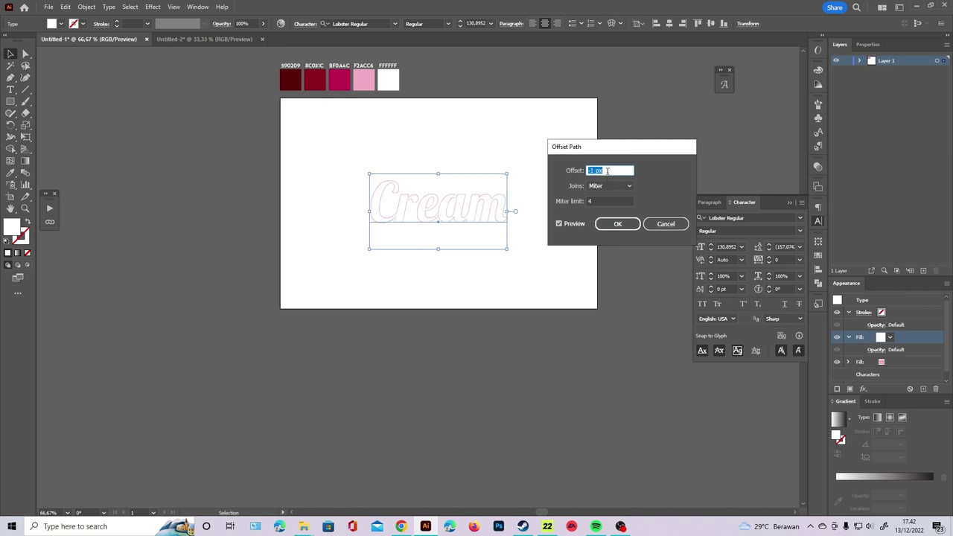
key("Up")
left_click(617, 223)
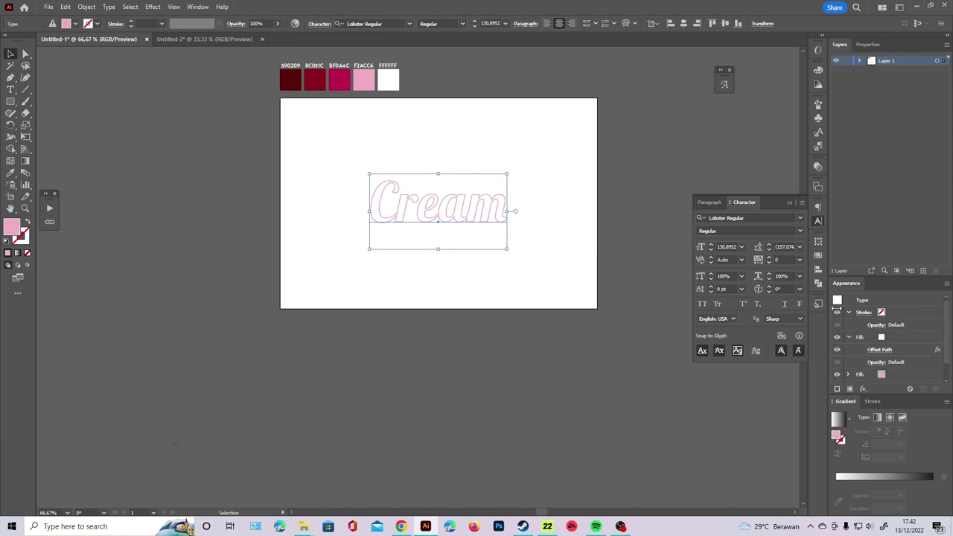
Step: Recolour the inset fill with the light pink swatch
left_click(900, 336)
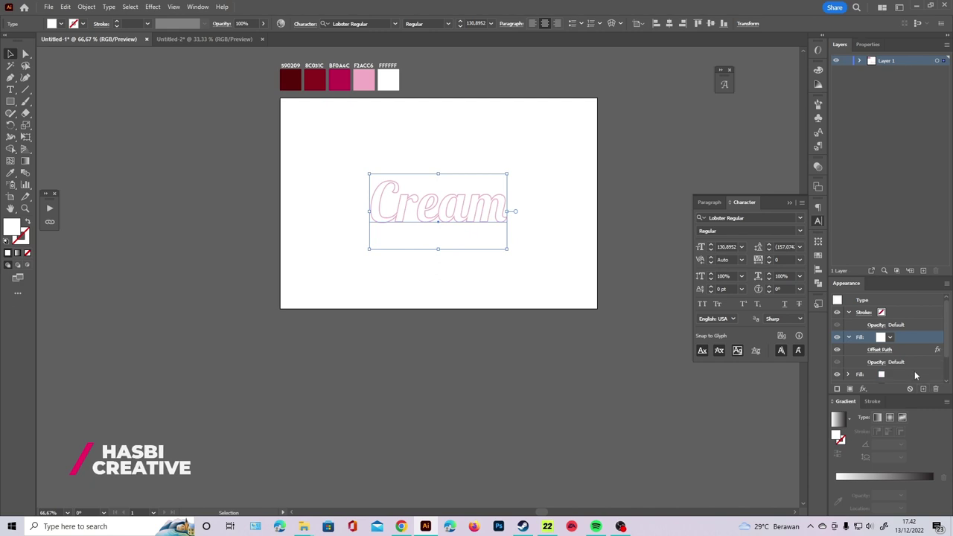
left_click(890, 338)
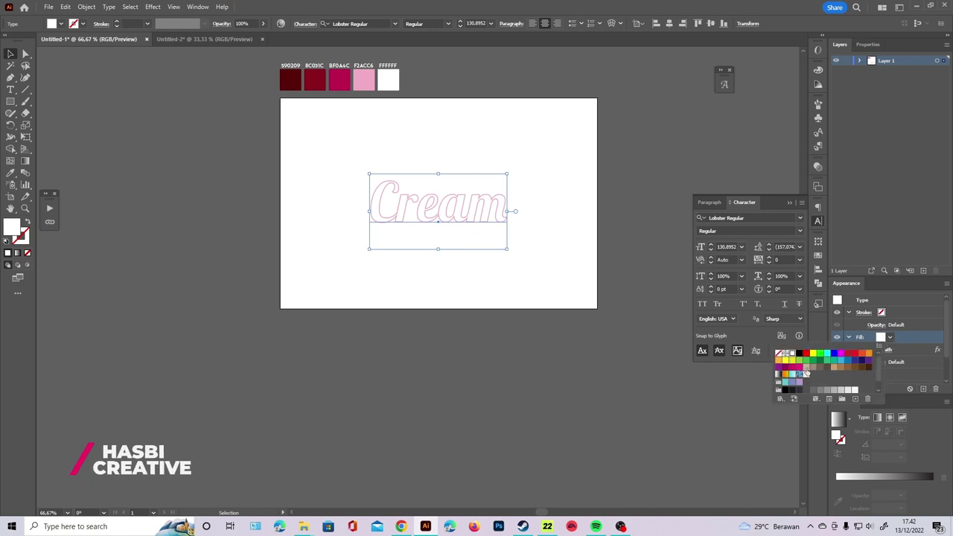
scroll(807, 372, "down", 2)
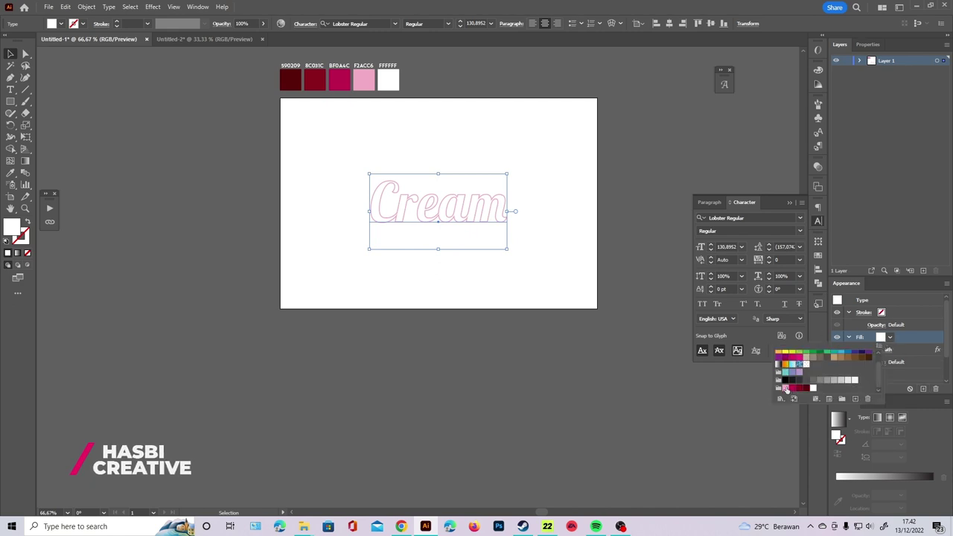
left_click(786, 388)
left_click(898, 339)
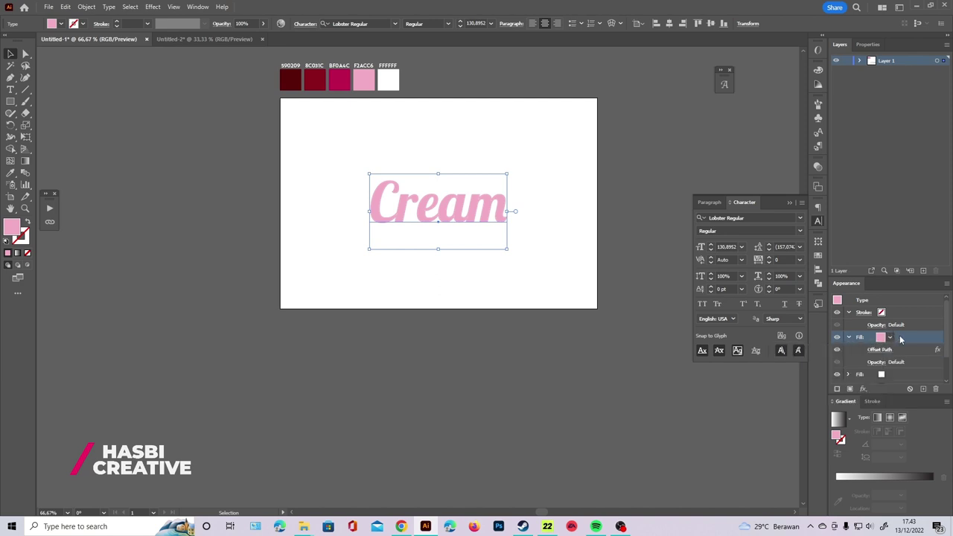
Step: Add a Transform effect moving the pink fill 2 px horizontally and 2 px vertically
left_click(862, 389)
mouse_move(900, 188)
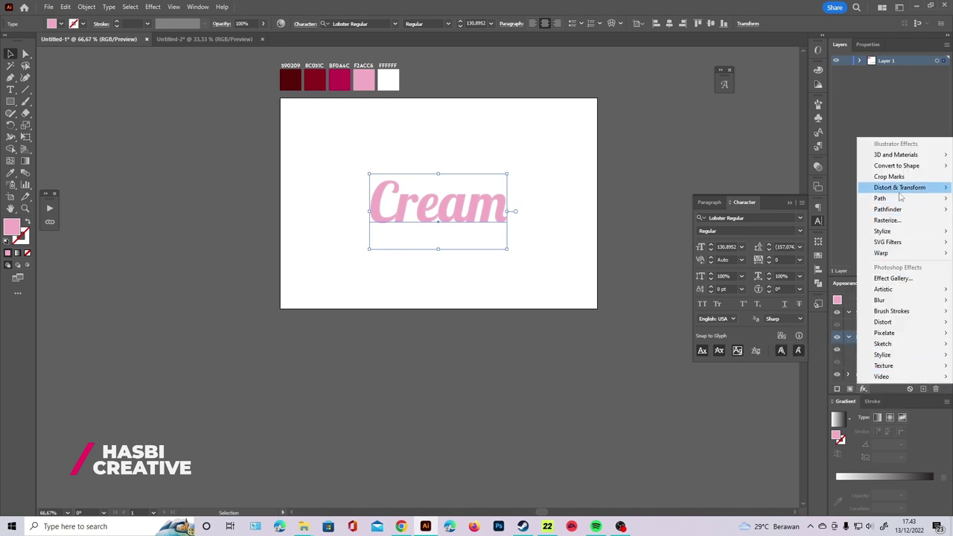
left_click(803, 220)
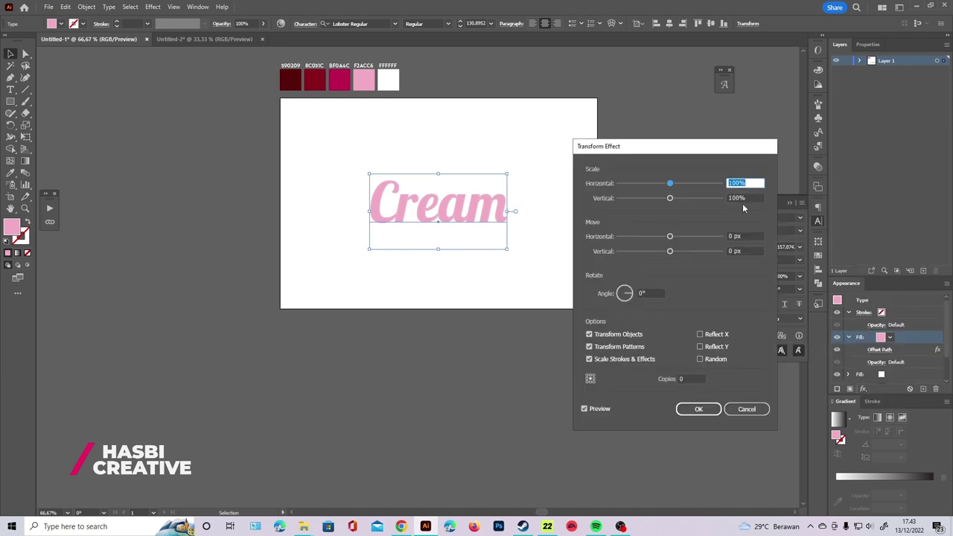
left_click(745, 236)
key("Up")
key("Up")
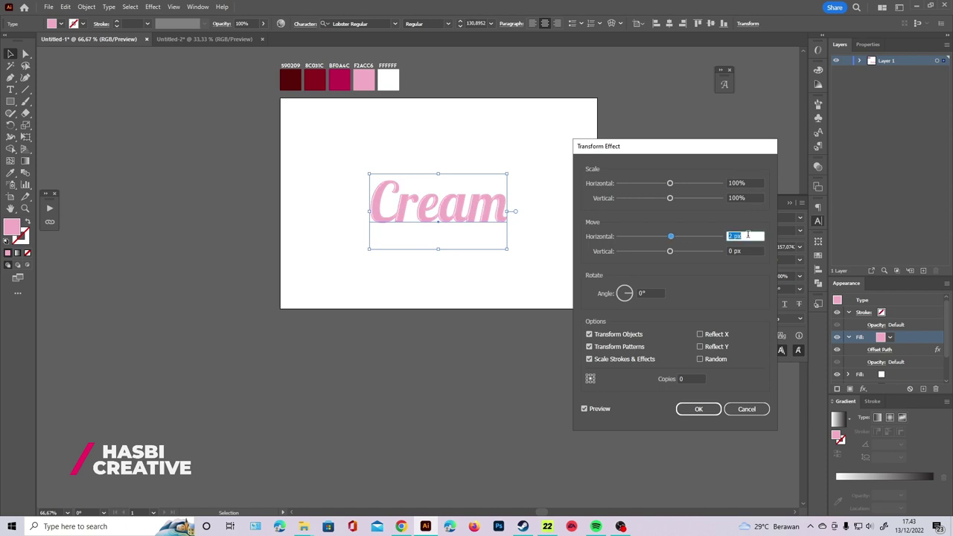
left_click(747, 251)
key("Up")
key("Up")
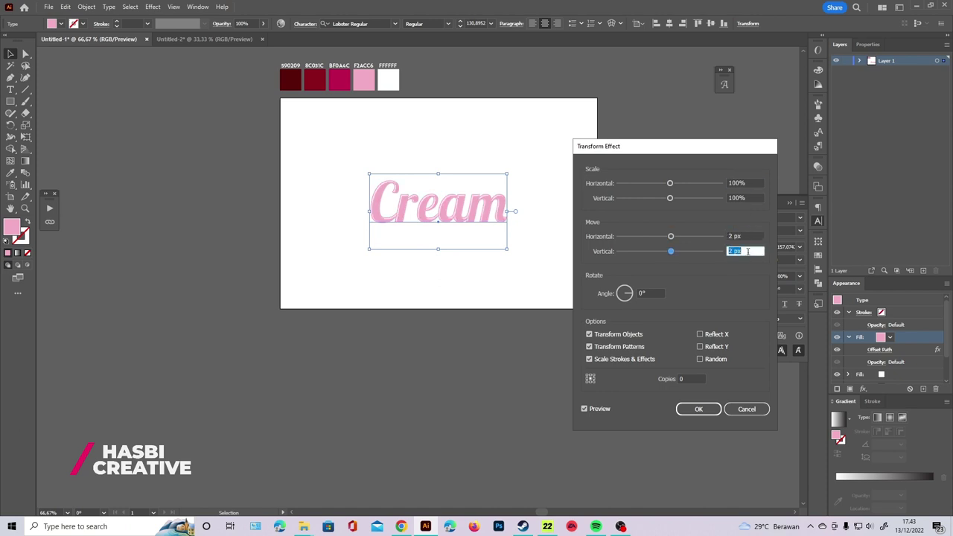
left_click(708, 409)
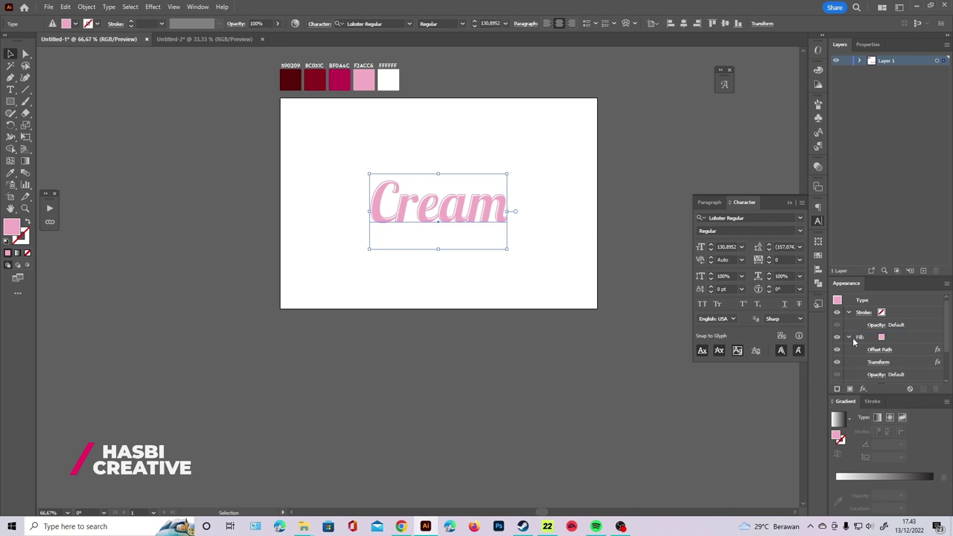
Step: Lower the white Offset Path fill's opacity to 55%
scroll(890, 339, "down", 1)
scroll(856, 335, "up", 1)
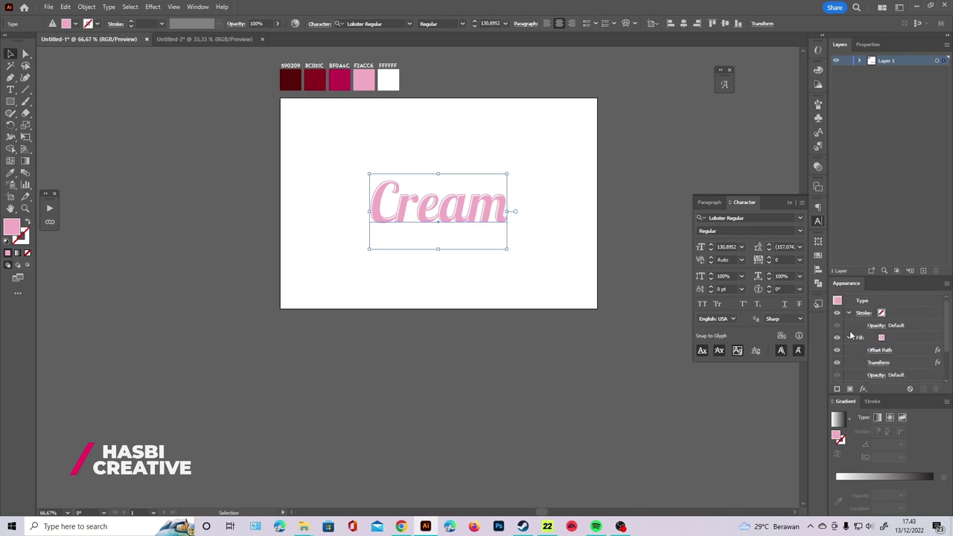
left_click(848, 337)
left_click(848, 349)
scroll(868, 350, "down", 1)
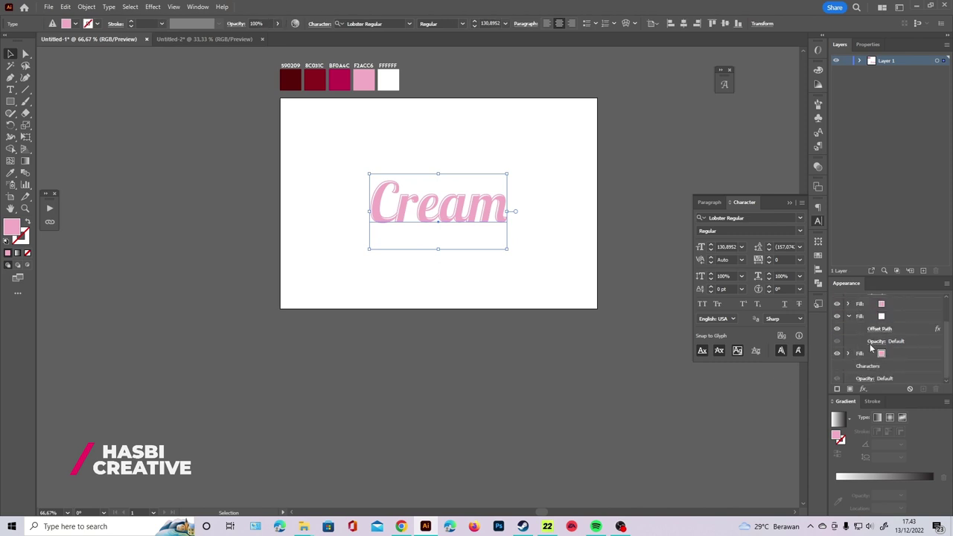
left_click(875, 342)
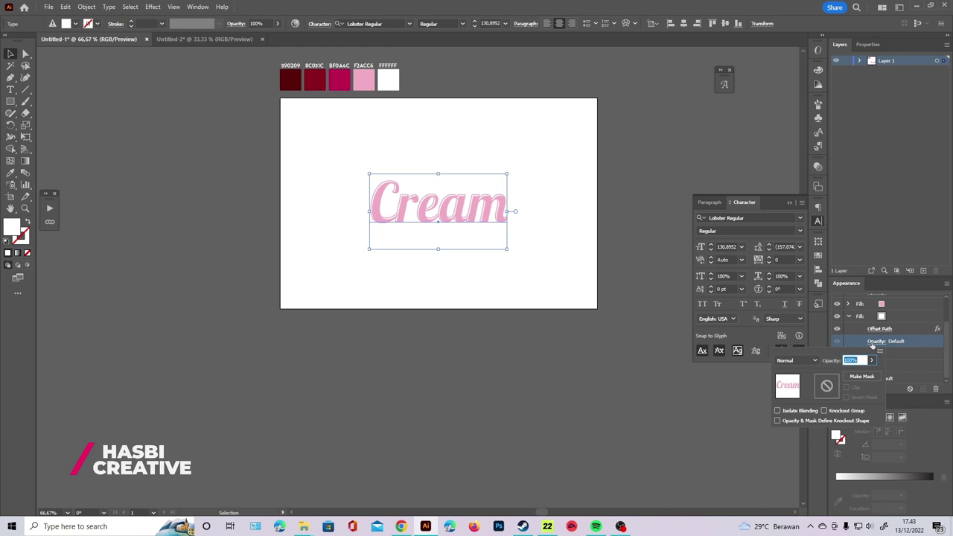
type("50")
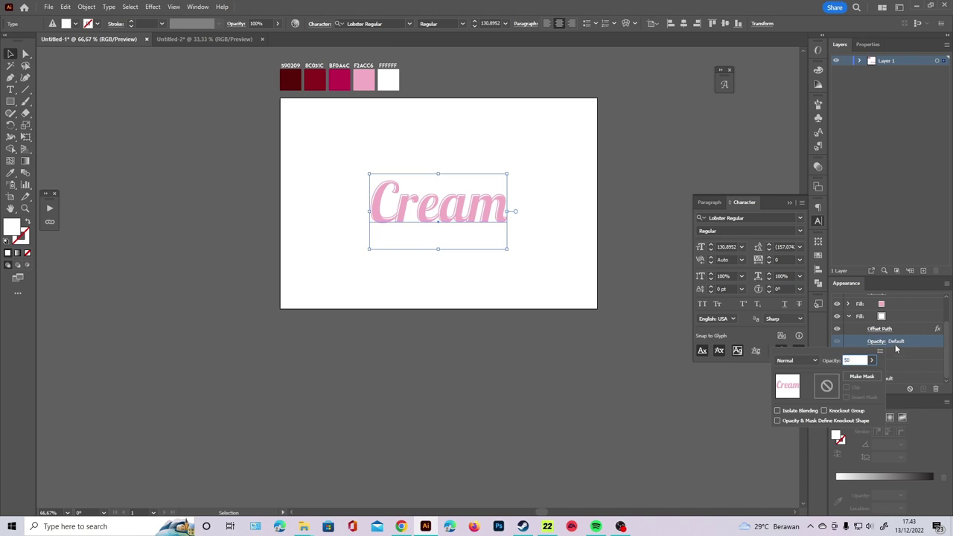
key("BackSpace")
type("5")
key("Return")
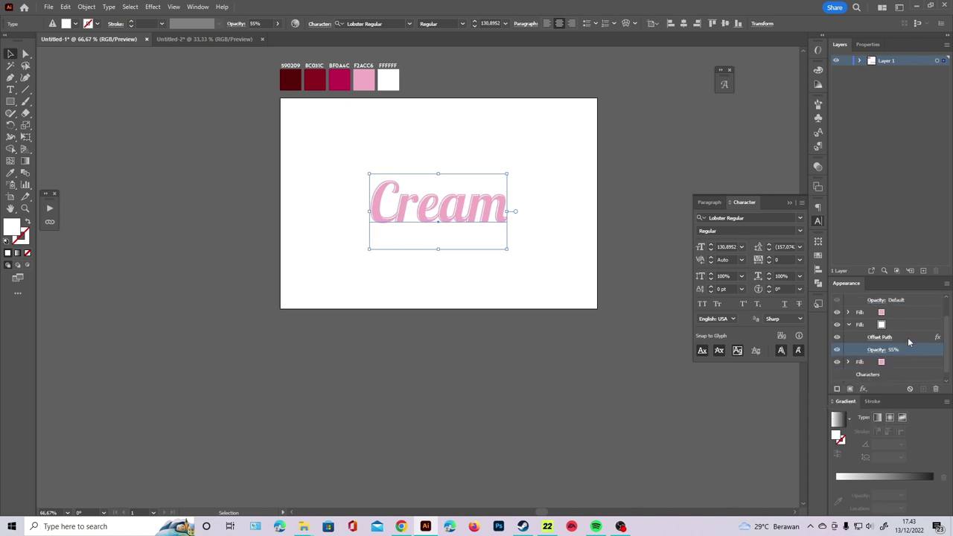
scroll(464, 146, "up", 2)
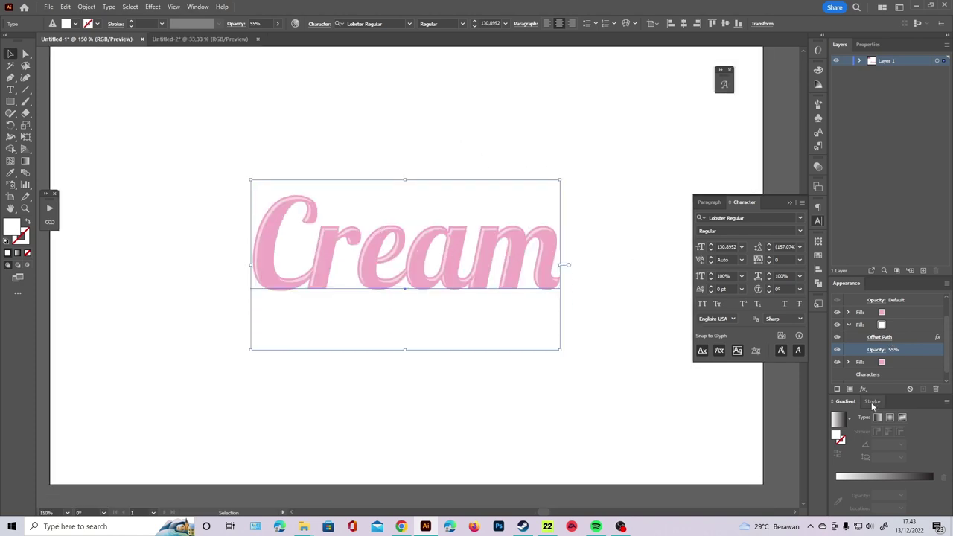
Step: Recolour Cream's lower fill with the crimson swatch
left_click(896, 363)
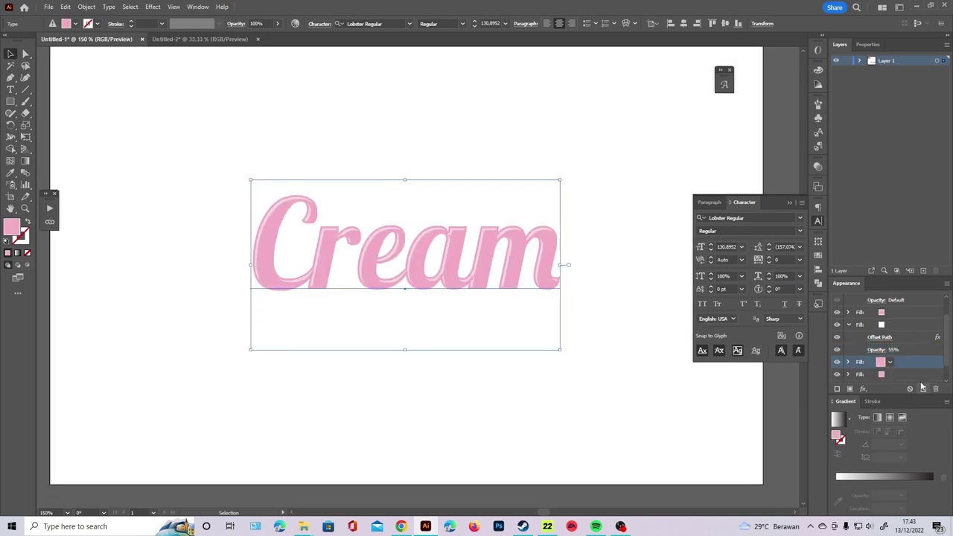
scroll(907, 361, "down", 1)
left_click(904, 356)
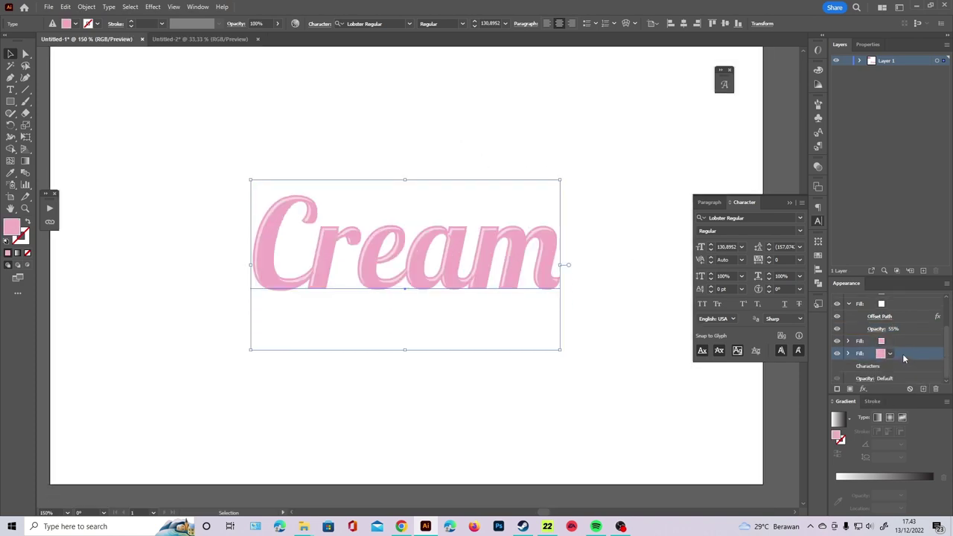
left_click(818, 256)
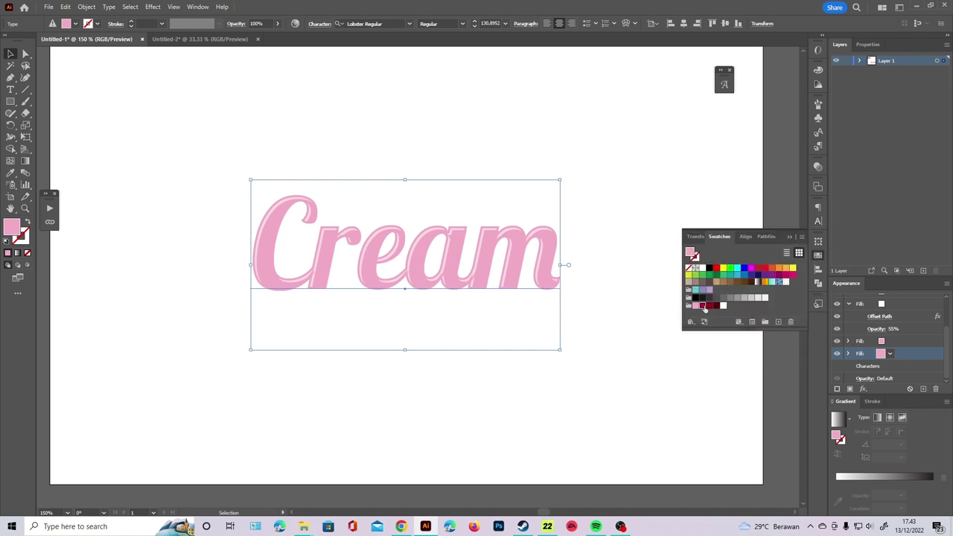
left_click(704, 306)
Step: Add a 4 px Offset Path with Round joins to the crimson fill
left_click(864, 389)
mouse_move(880, 198)
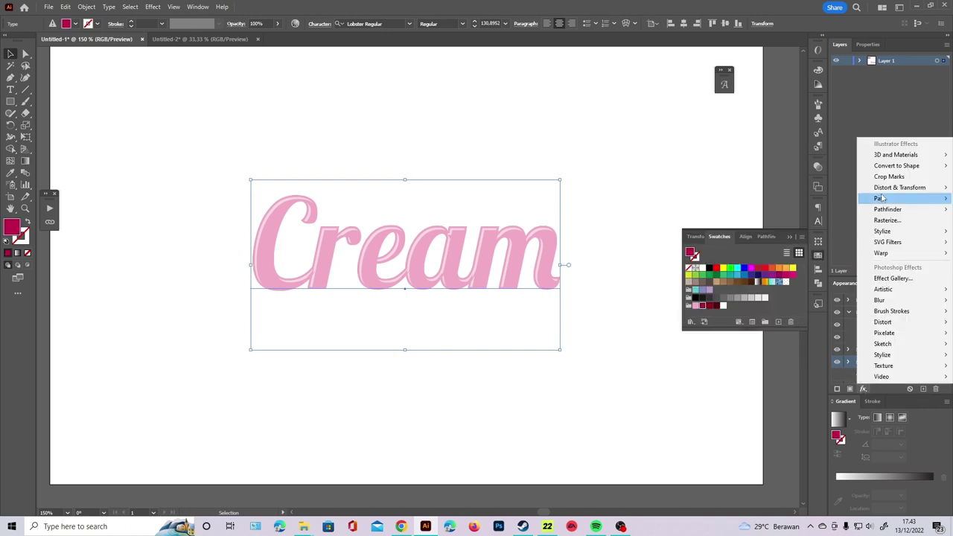
left_click(809, 198)
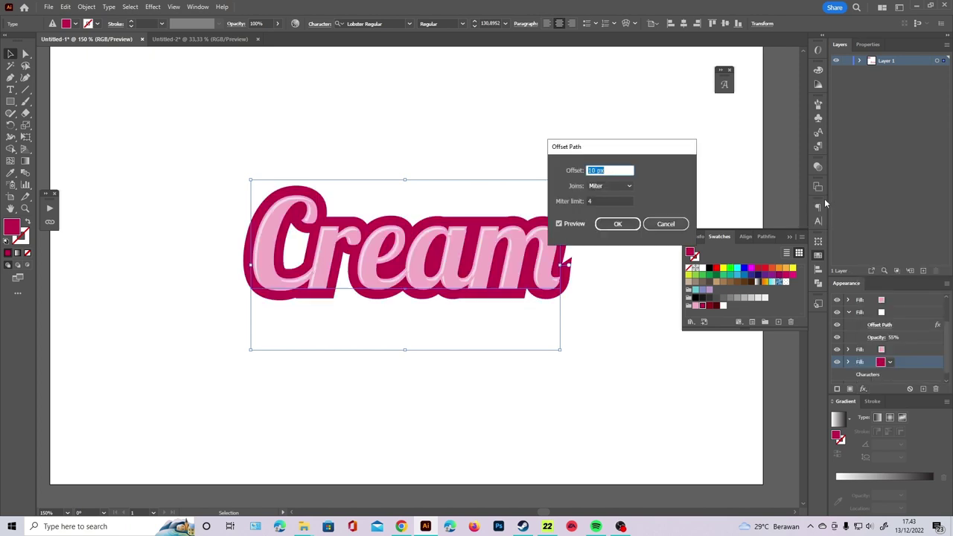
key("Down")
key("Down")
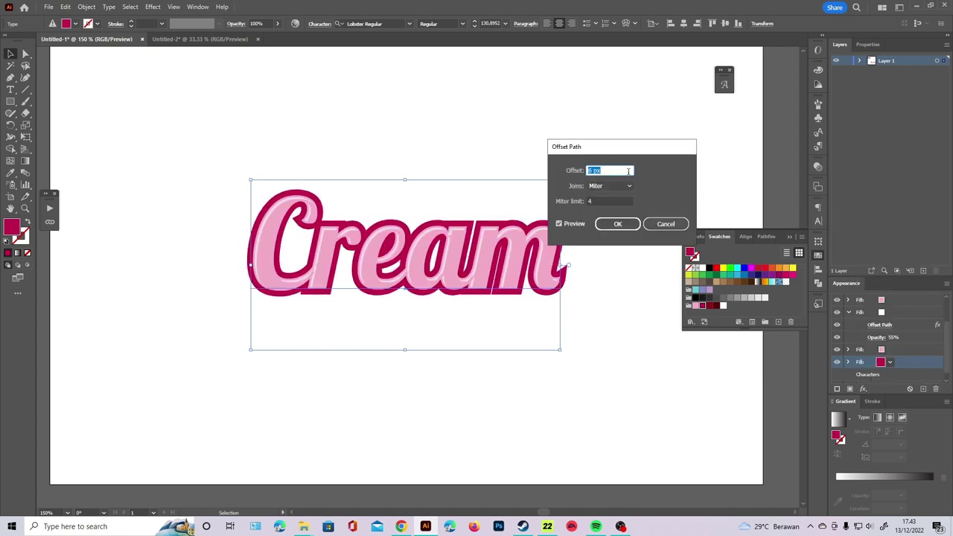
key("Down")
key("Down")
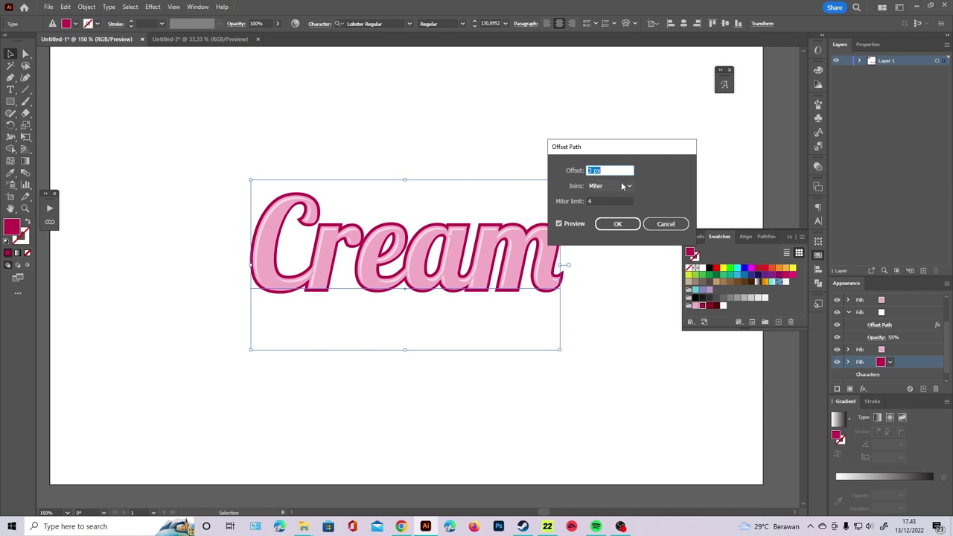
left_click(625, 186)
left_click(630, 207)
left_click(618, 224)
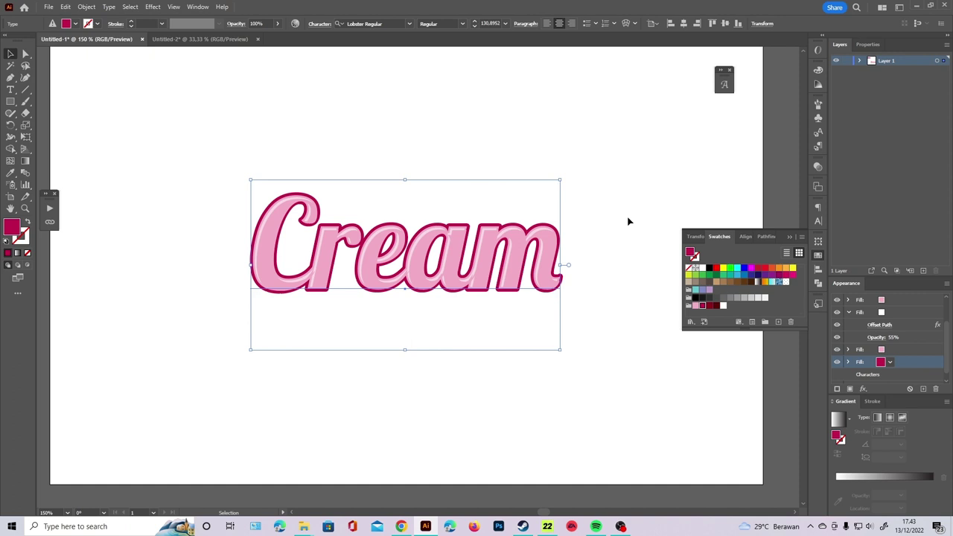
Step: Duplicate the crimson fill, make the copy dark maroon, and raise its offset to 6 px
left_click(924, 389)
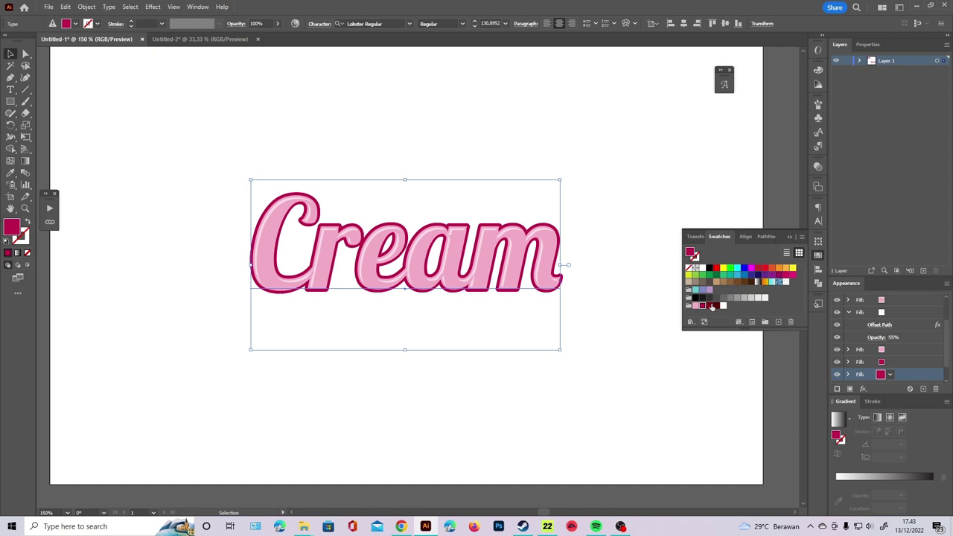
left_click(712, 306)
left_click(716, 306)
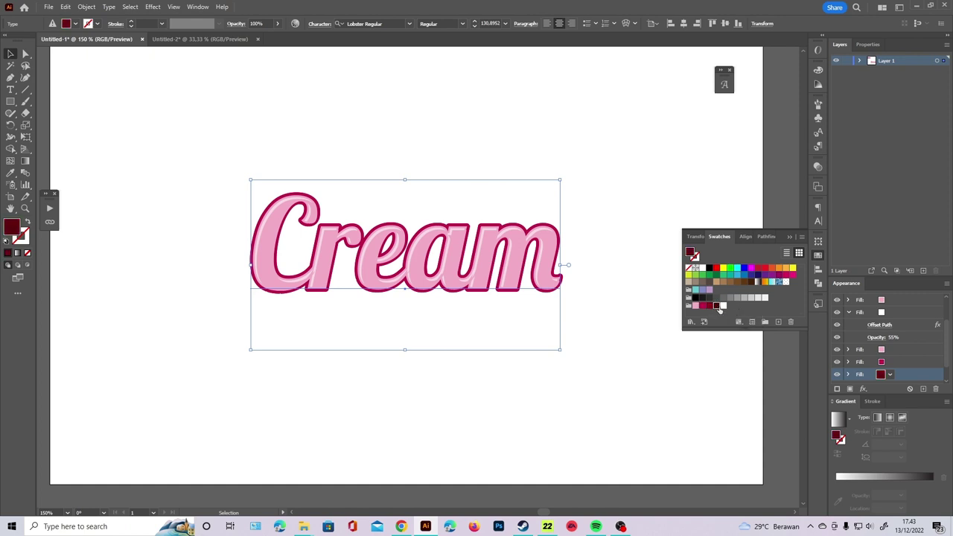
scroll(904, 358, "down", 1)
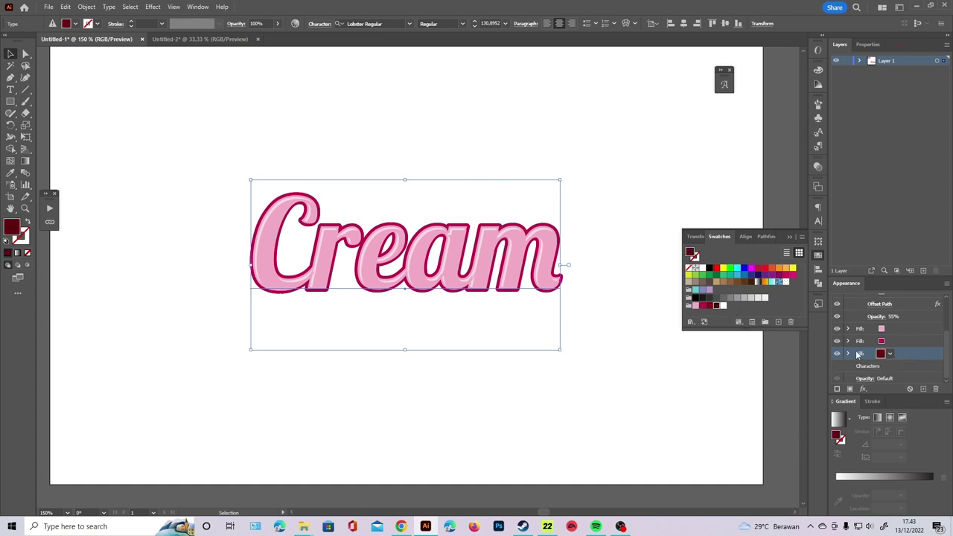
left_click(848, 354)
double_click(876, 365)
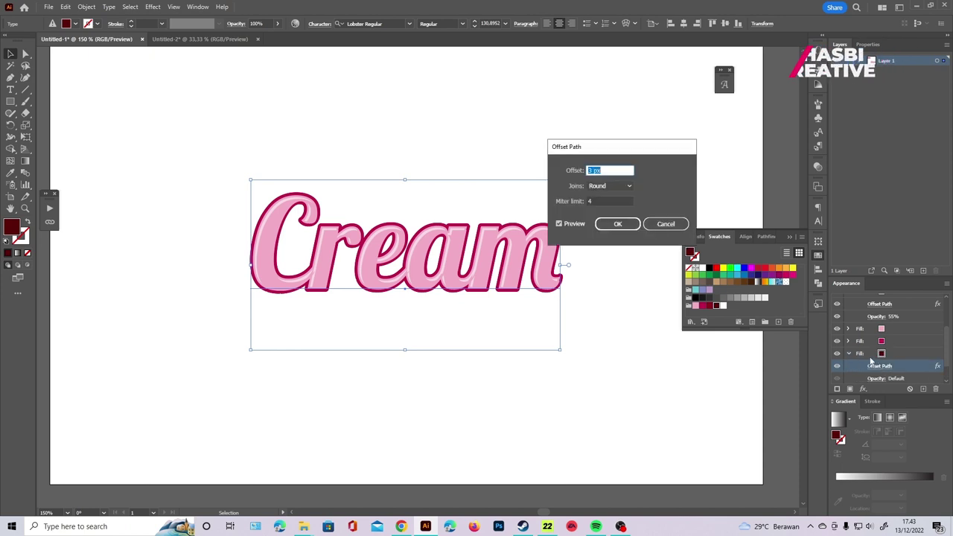
key("Up")
key("Up")
key("Up")
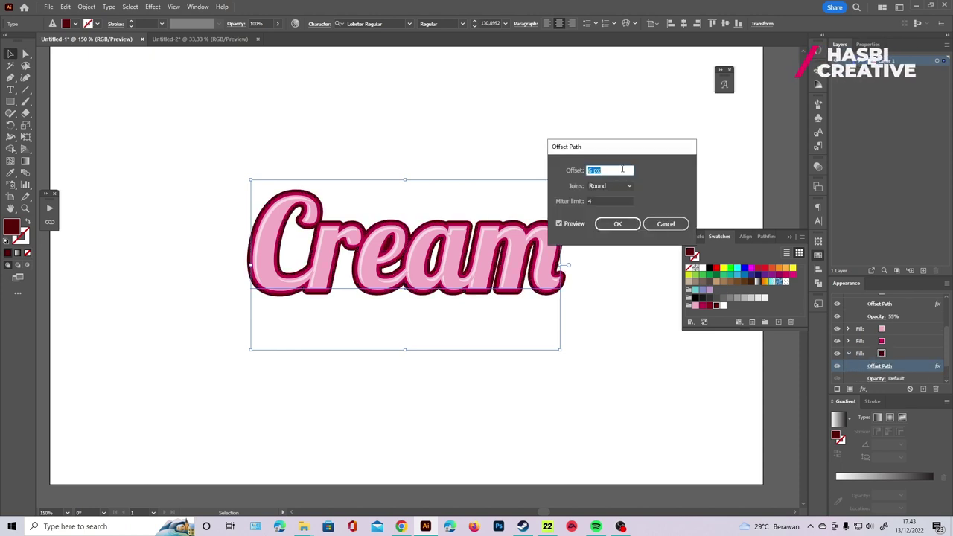
left_click(631, 224)
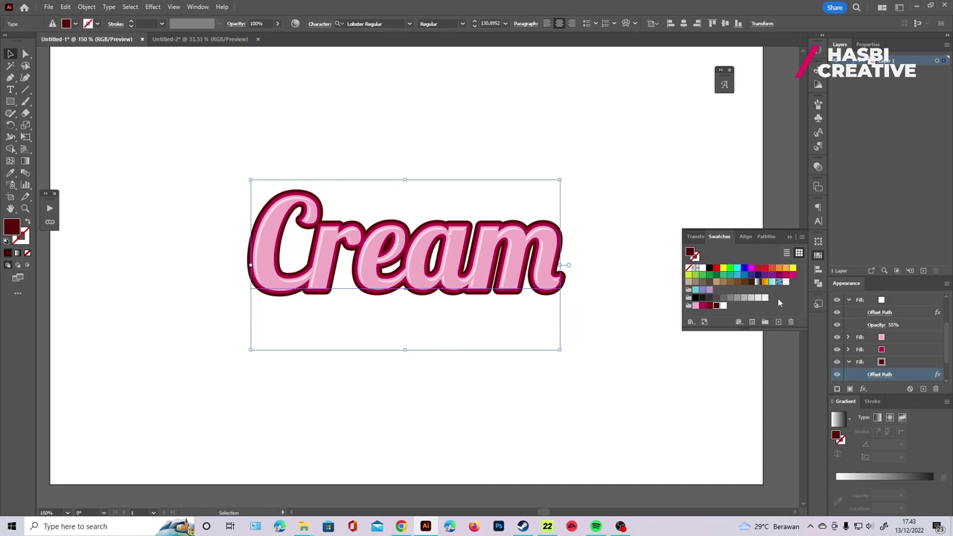
scroll(853, 337, "down", 2)
Step: Duplicate the dark fill and add a Transform effect to the lower copy
left_click(895, 328)
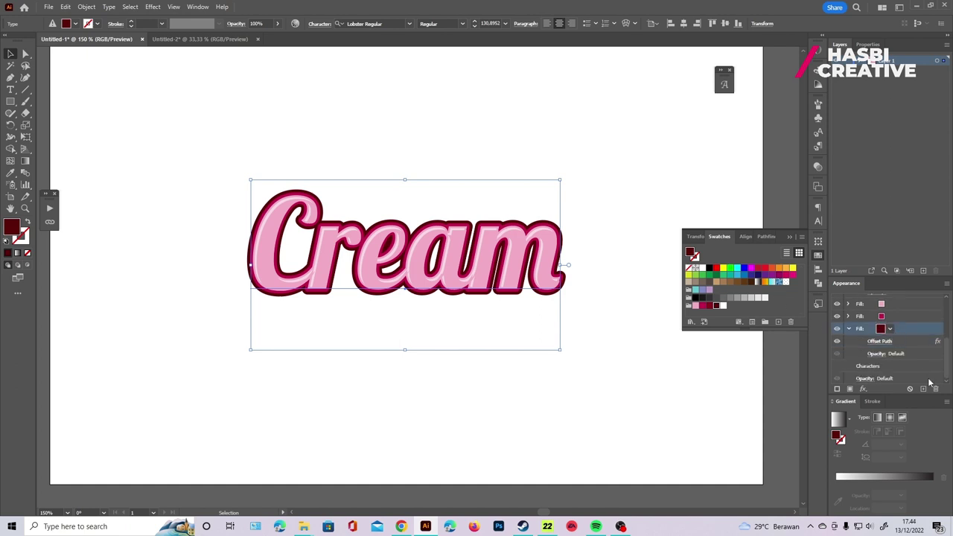
left_click(923, 389)
left_click(895, 354)
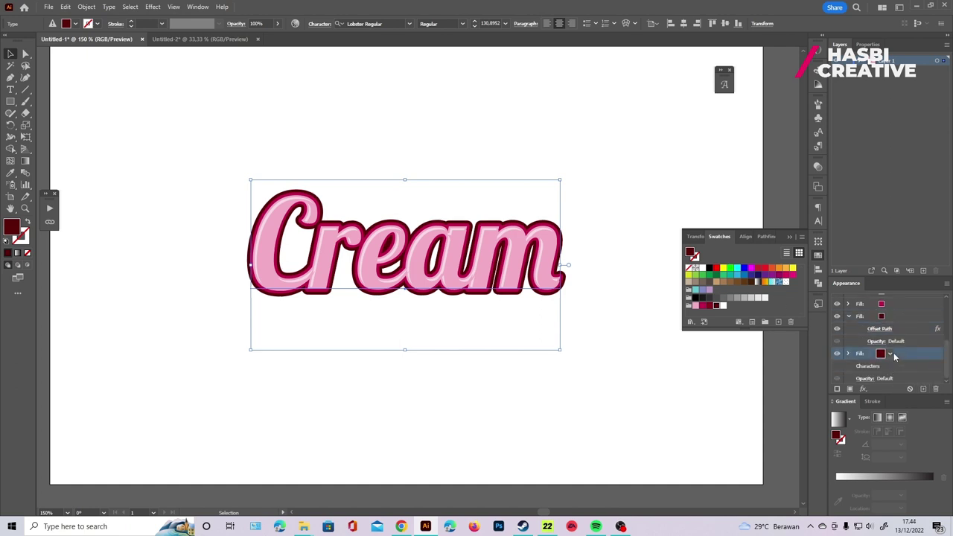
left_click(863, 388)
mouse_move(900, 187)
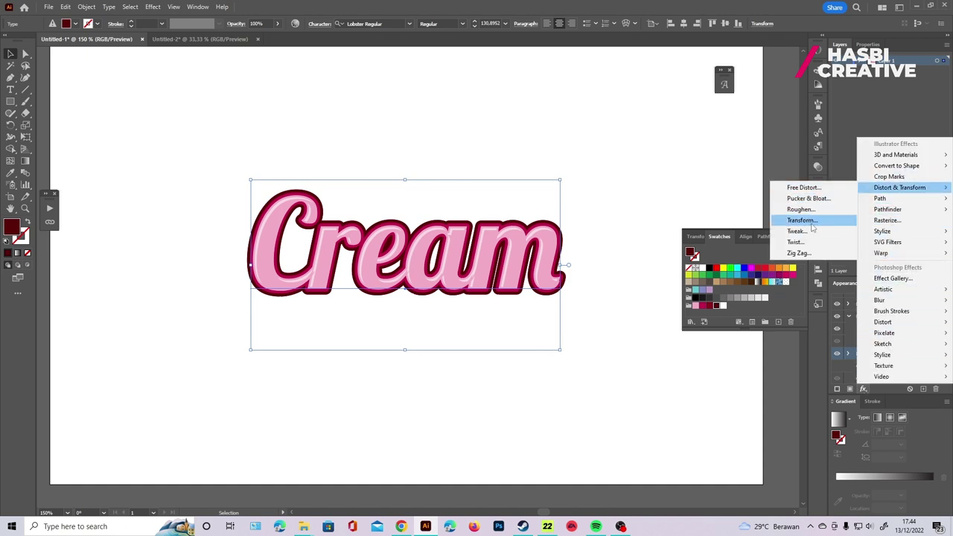
left_click(810, 222)
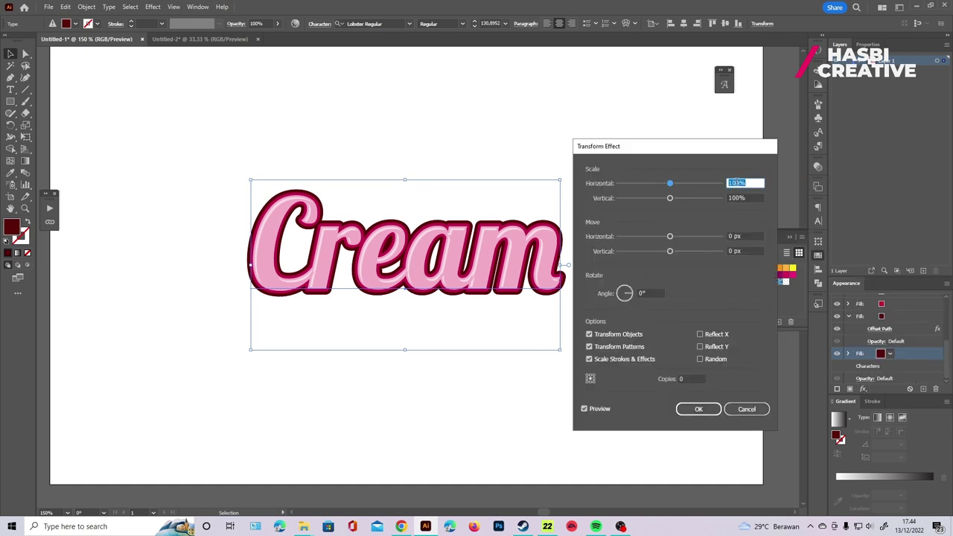
Step: Set the Transform to 99.6% scale, 0.04/0.3 px move, and 30 copies
type("99,6")
left_click(733, 236)
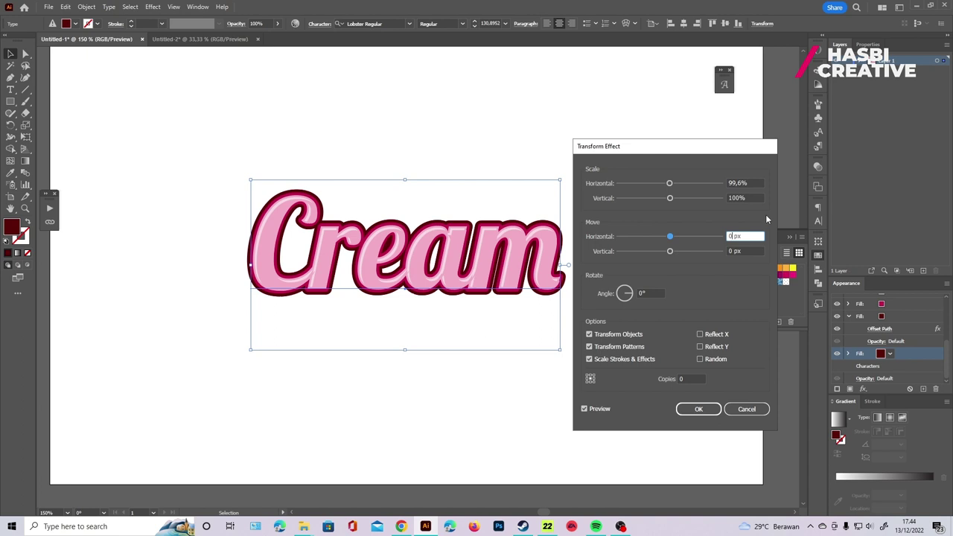
type(",04")
left_click(735, 251)
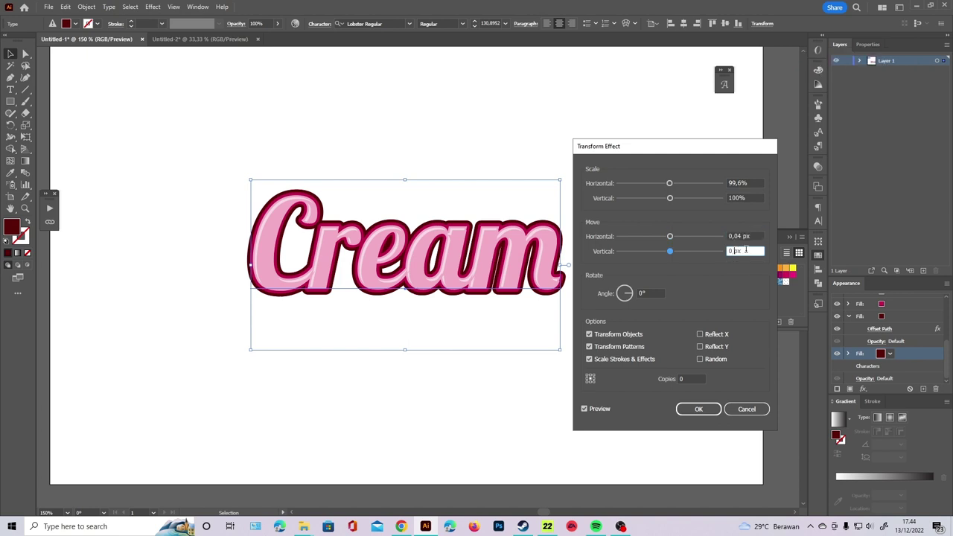
double_click(750, 250)
type("3")
left_click(692, 378)
type("30")
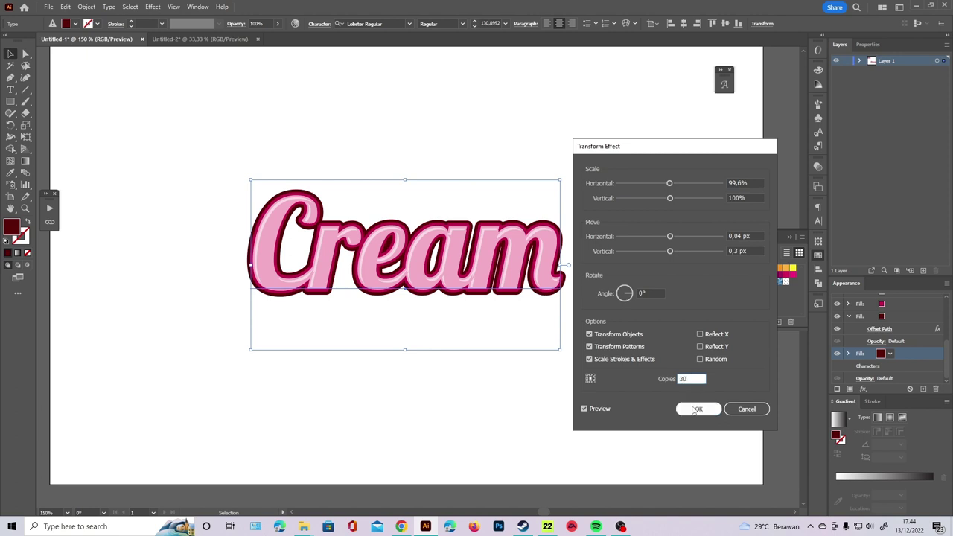
left_click(695, 411)
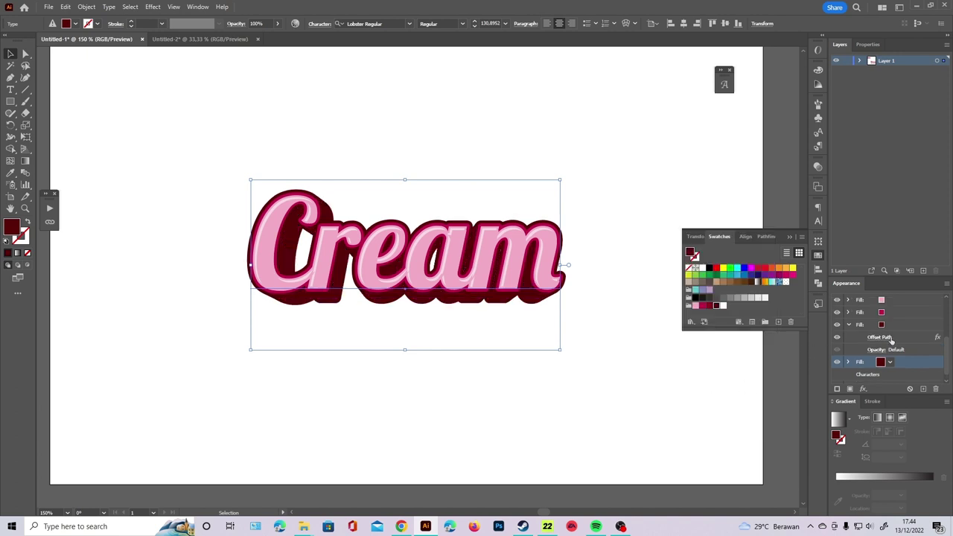
Step: Recolour Cream's extrusion fill bright red and duplicate that fill
scroll(915, 368, "down", 1)
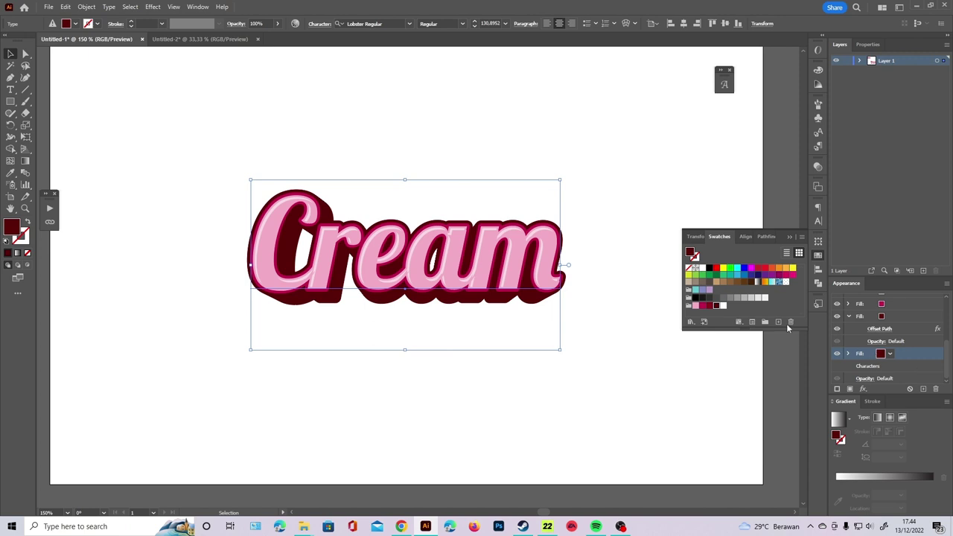
left_click(710, 306)
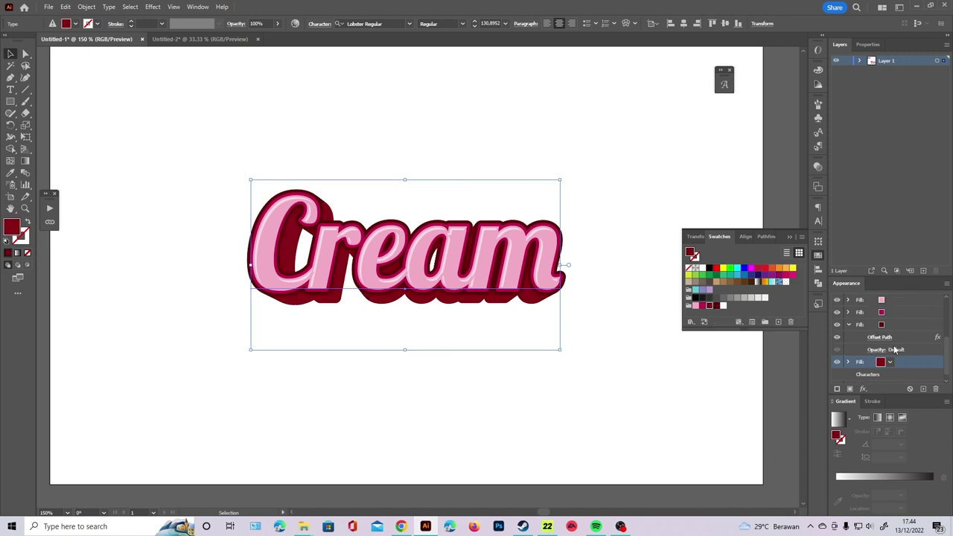
left_click(923, 389)
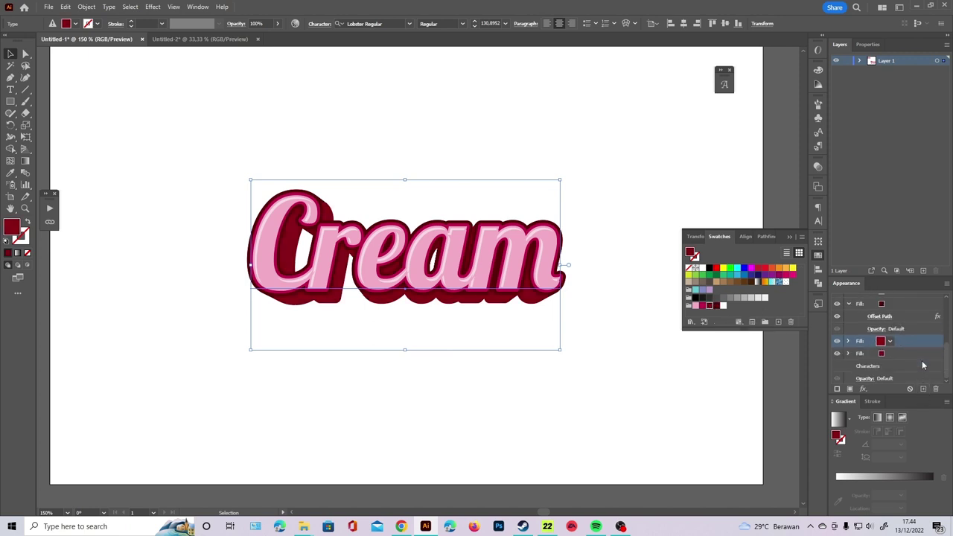
Step: Set the lower extrusion fill's Transform to 60 copies and colour it a darker red
left_click(876, 355)
left_click(850, 354)
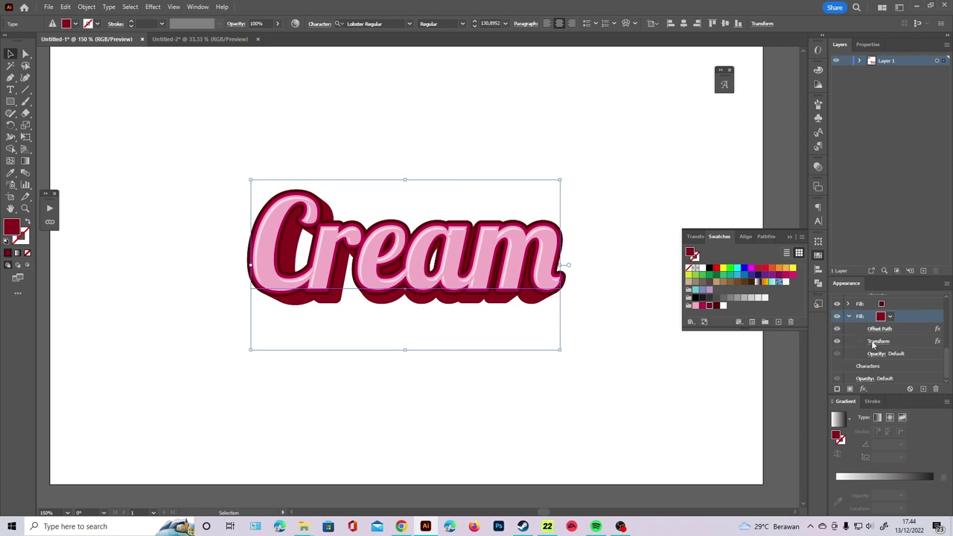
left_click(878, 342)
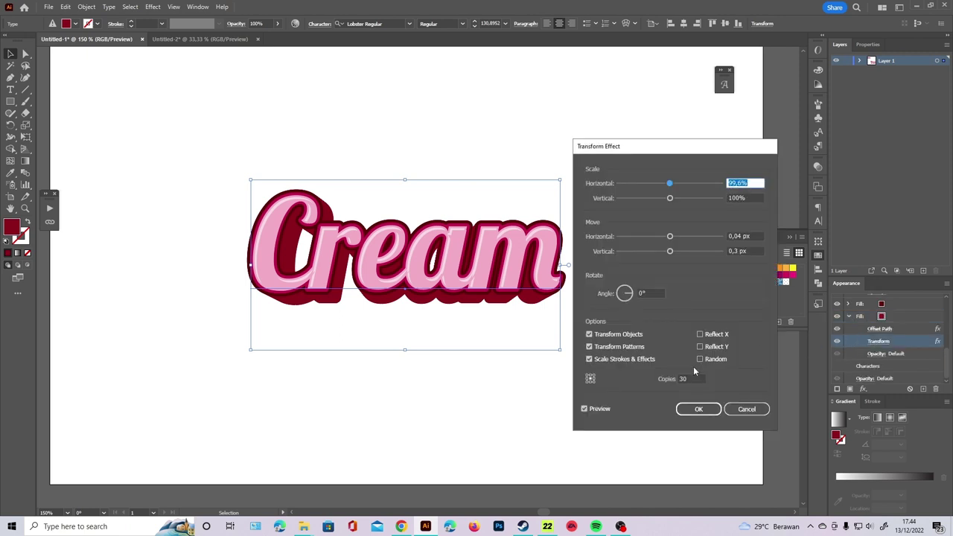
left_click(691, 379)
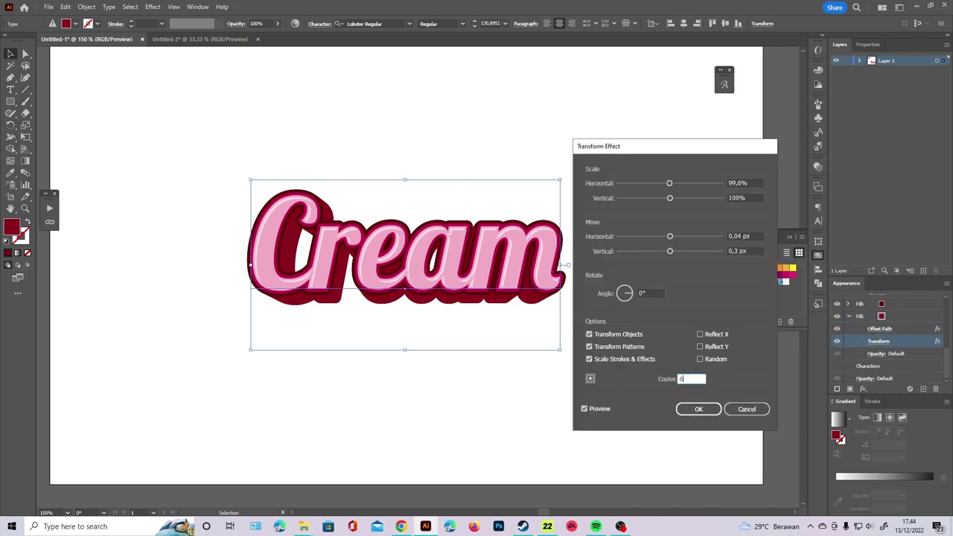
type("60")
left_click(699, 410)
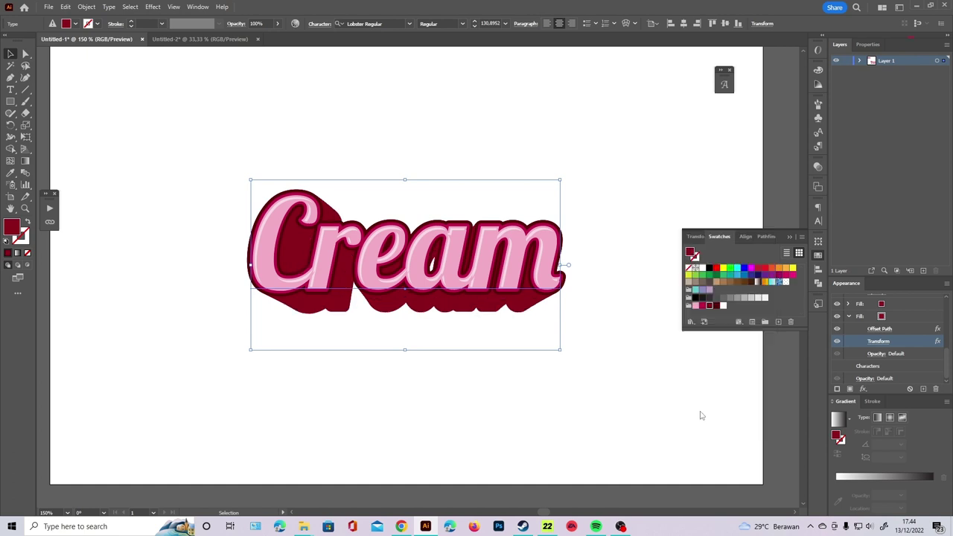
left_click(902, 325)
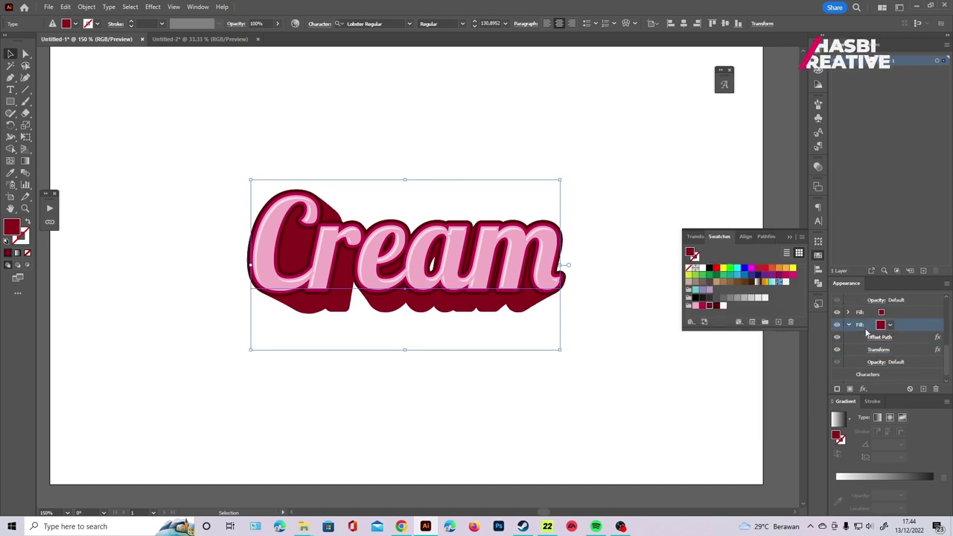
left_click(717, 305)
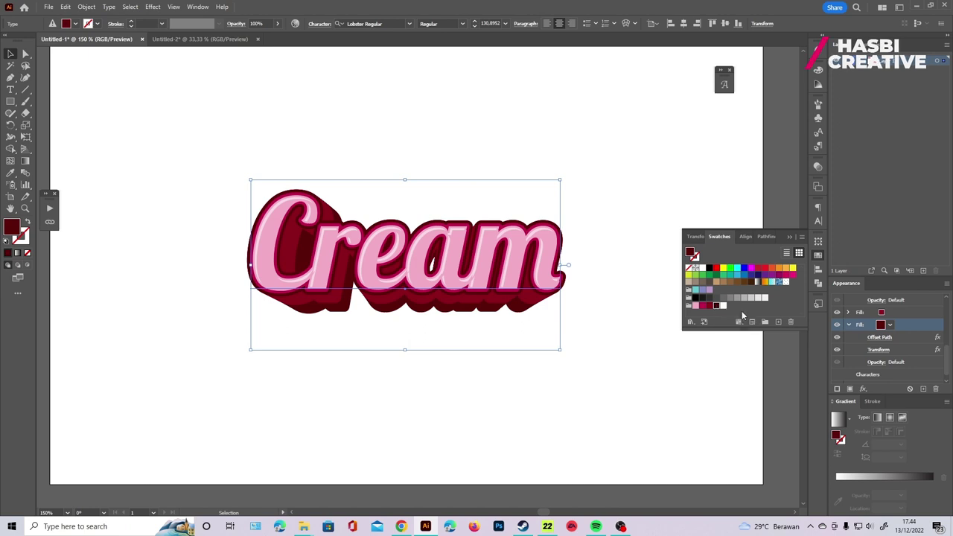
Step: Reduce the top extrusion fill's Offset Path to about 1 px
left_click(850, 313)
left_click(879, 325)
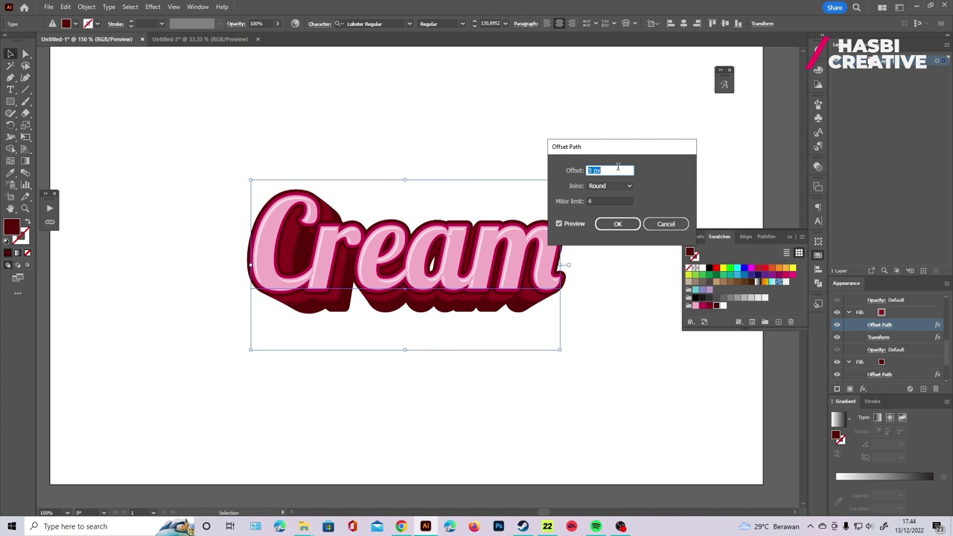
left_click(618, 224)
scroll(604, 195, "down", 2, "alt")
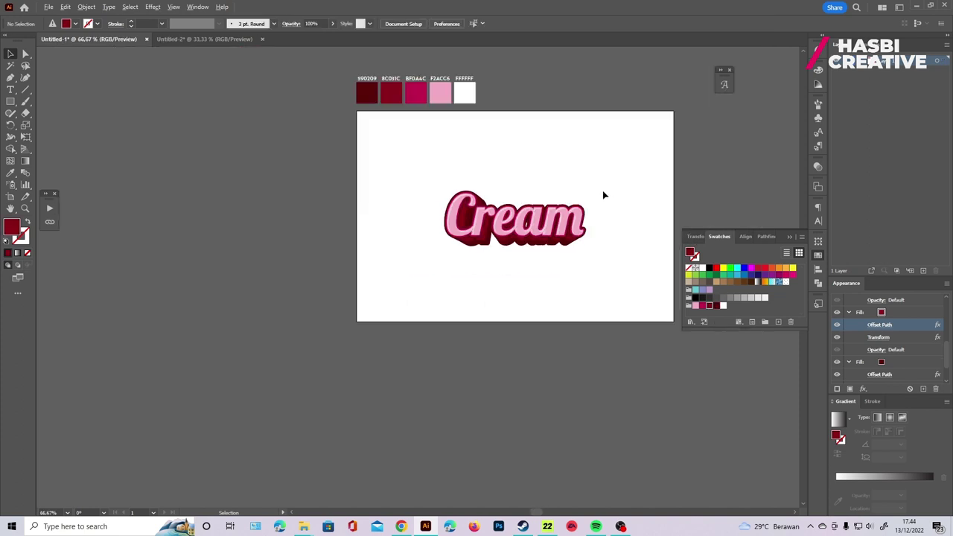
scroll(595, 205, "up", 2, "alt")
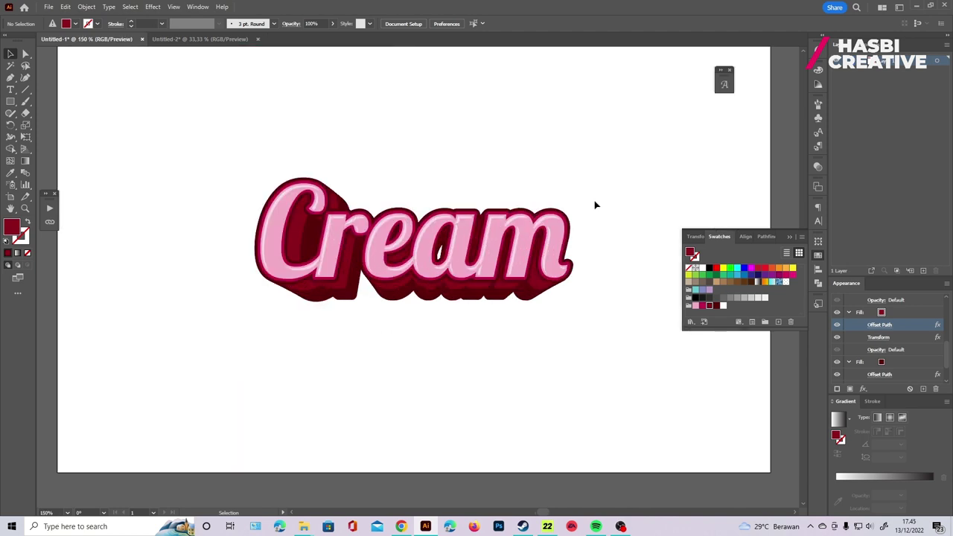
Step: Reselect the Cream lettering and its extrusion fill in Appearance
left_click(530, 230)
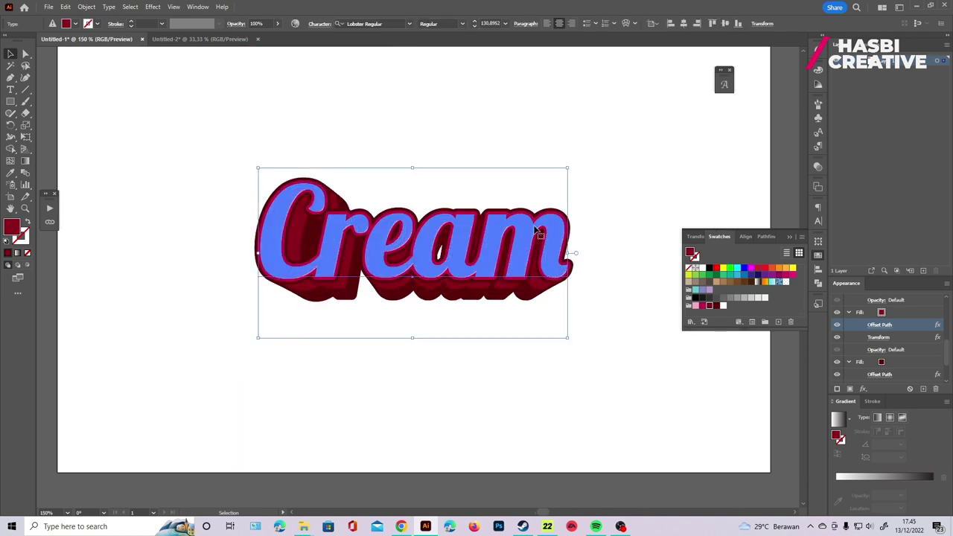
scroll(907, 325, "down", 2)
left_click(898, 317)
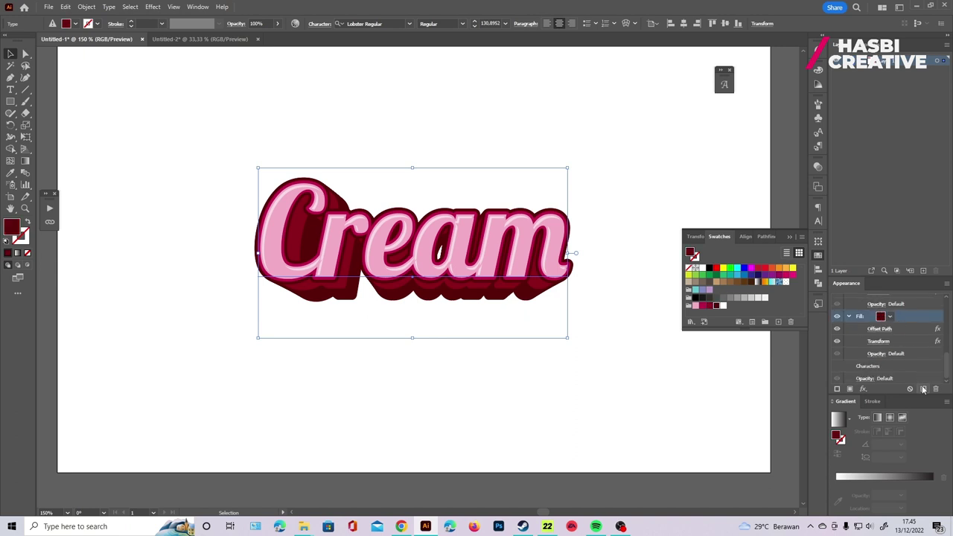
Step: Duplicate the extrusion fill, make the lower copy white, and adjust its Offset Path
left_click(923, 389)
left_click(899, 355)
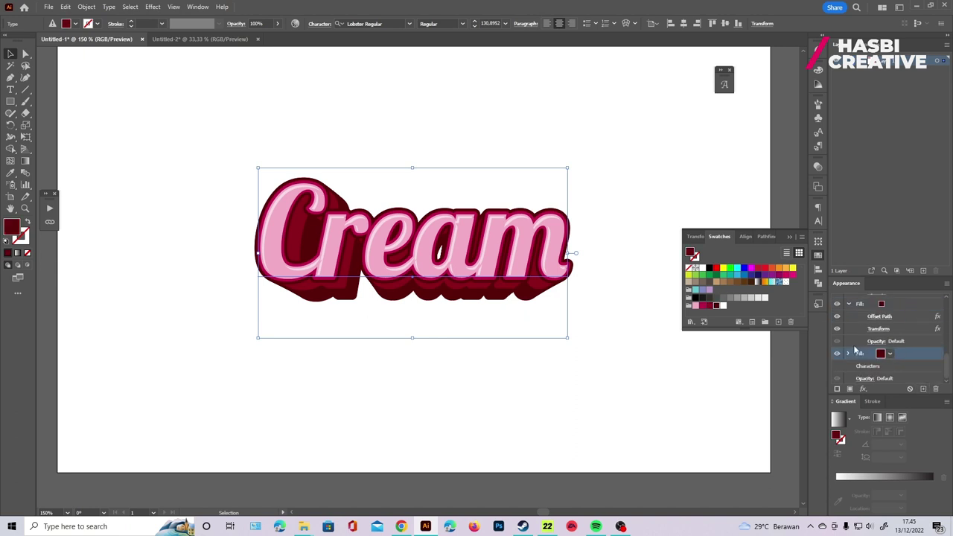
left_click(723, 306)
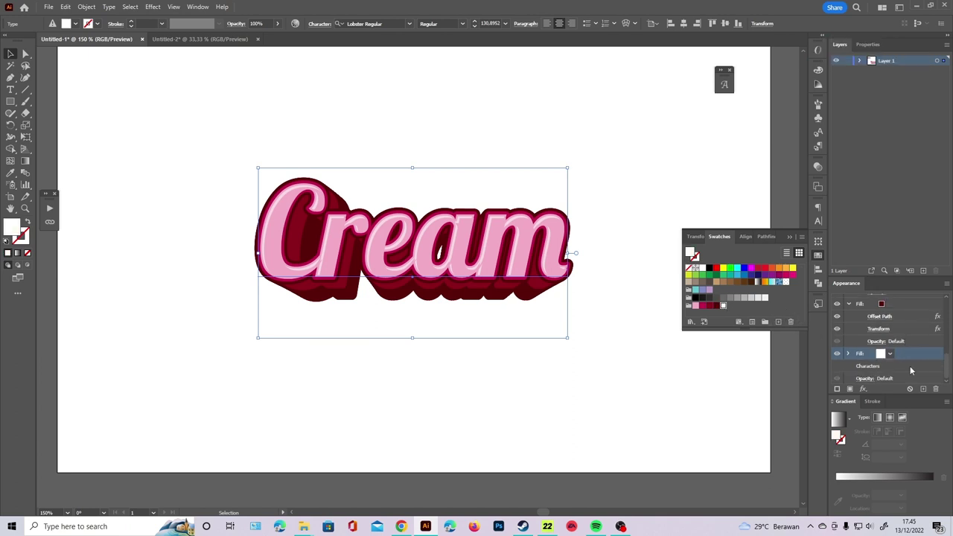
left_click(850, 355)
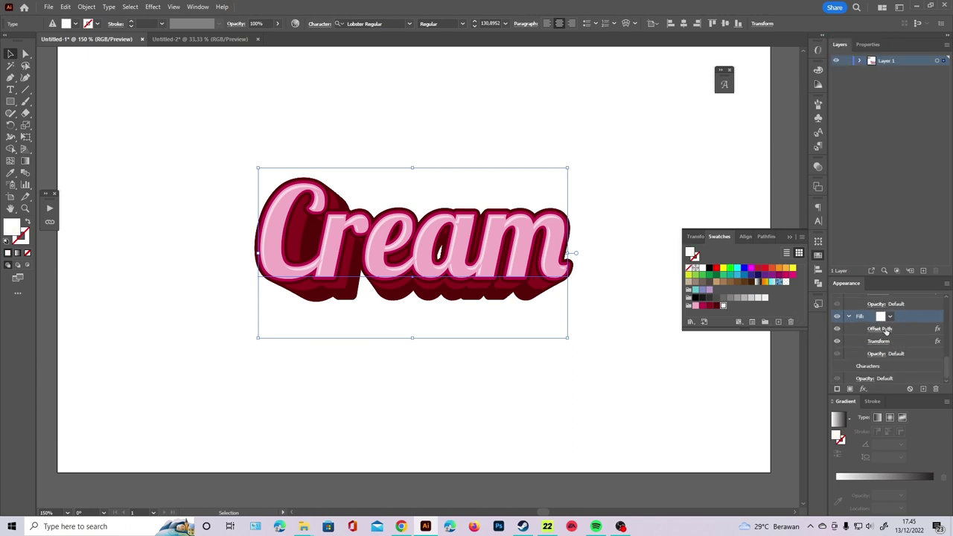
left_click(883, 329)
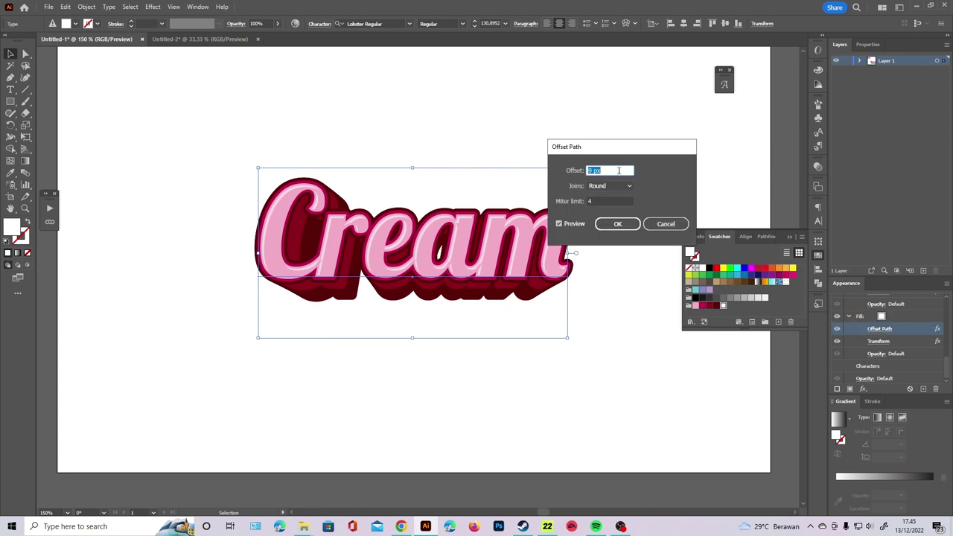
left_click(615, 223)
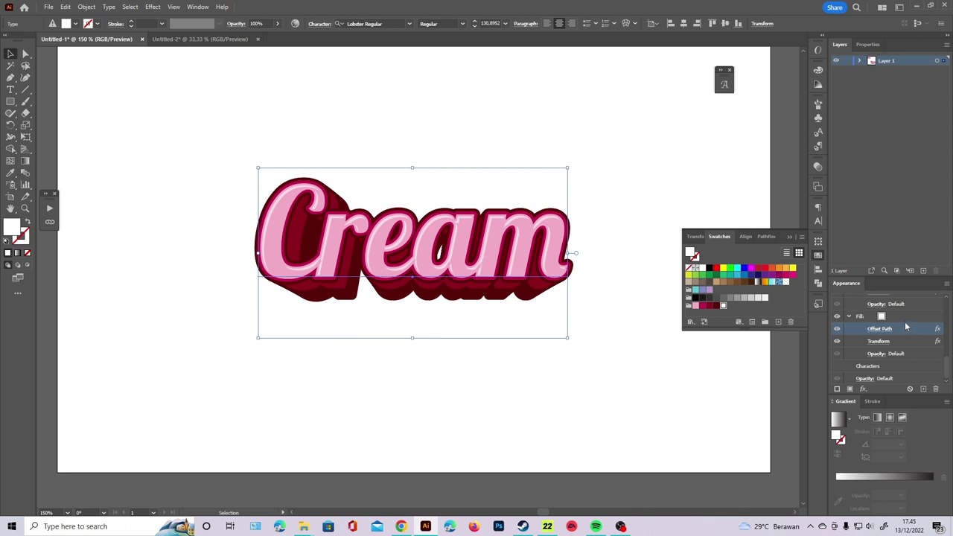
Step: Duplicate the white fill and recolour the lower copy dark red
left_click(905, 317)
left_click(924, 389)
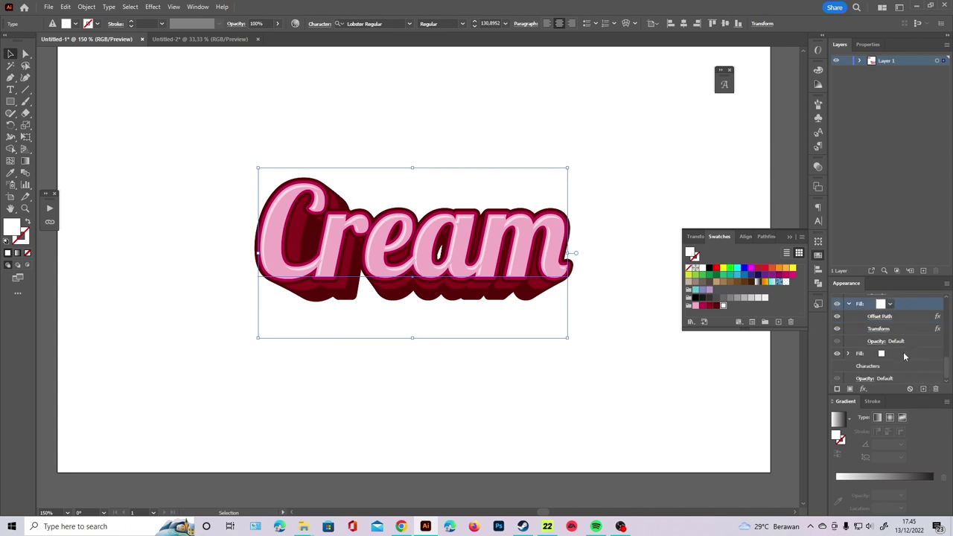
left_click(905, 355)
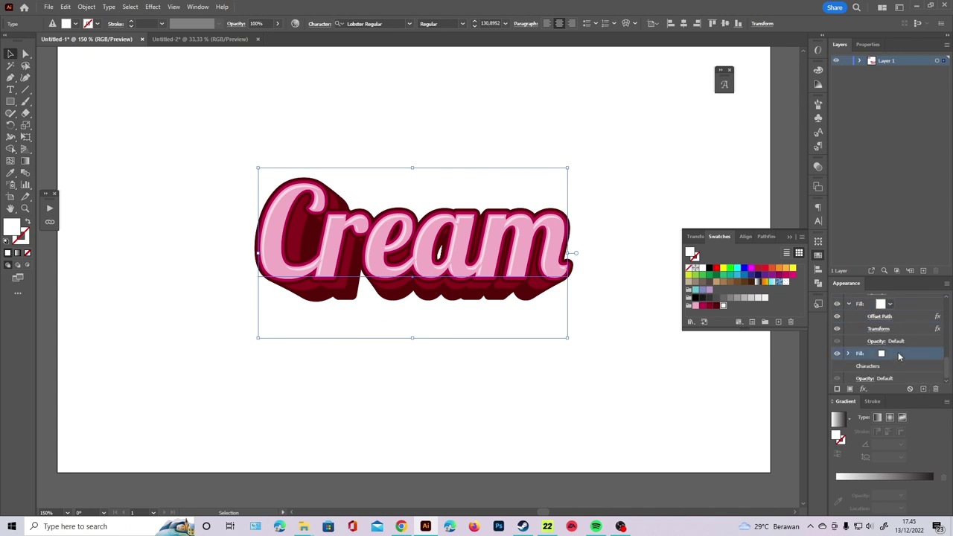
left_click(717, 306)
Step: Raise the lowest dark fill's Transform effect to 80 copies
left_click(848, 354)
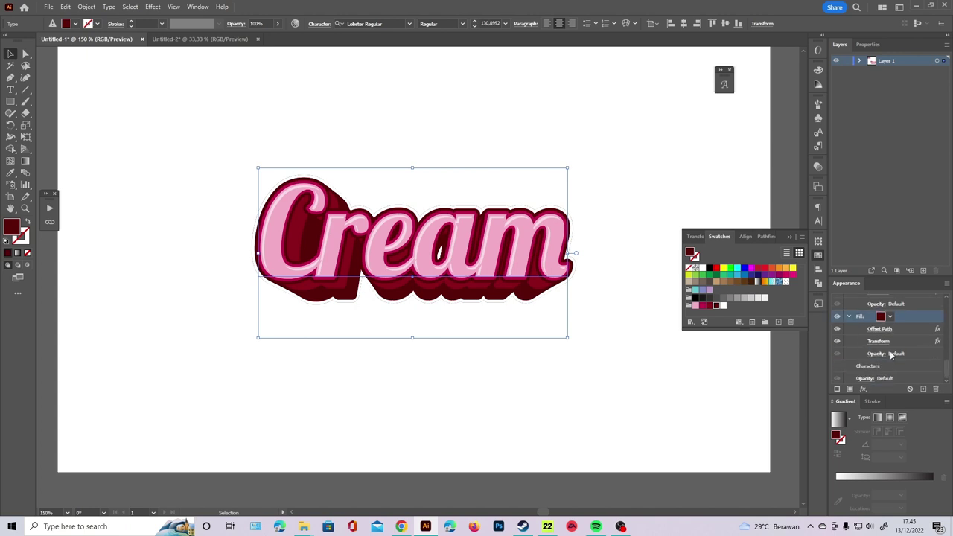
left_click(878, 341)
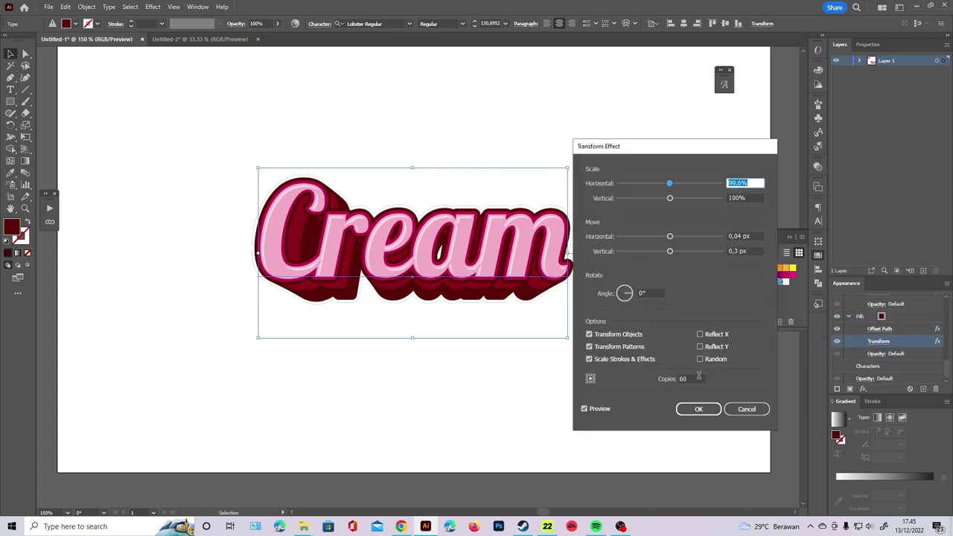
left_click(699, 378)
type("8")
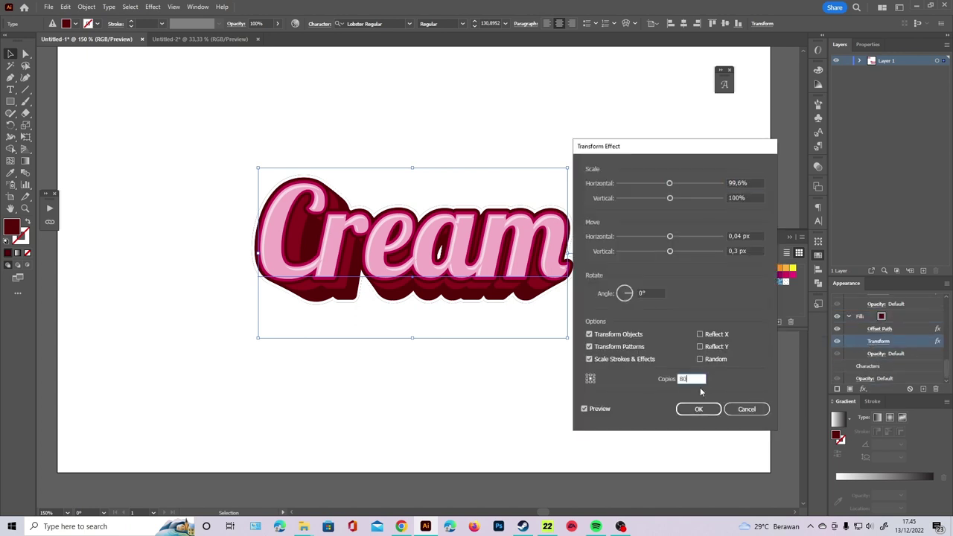
left_click(698, 408)
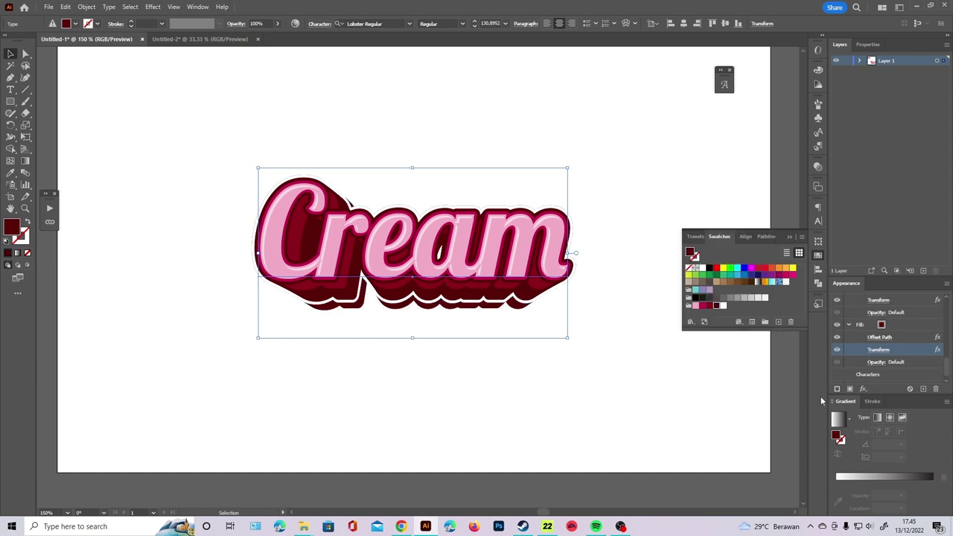
Step: Fade that shadow fill to 20% opacity, then deselect and zoom out
left_click(872, 363)
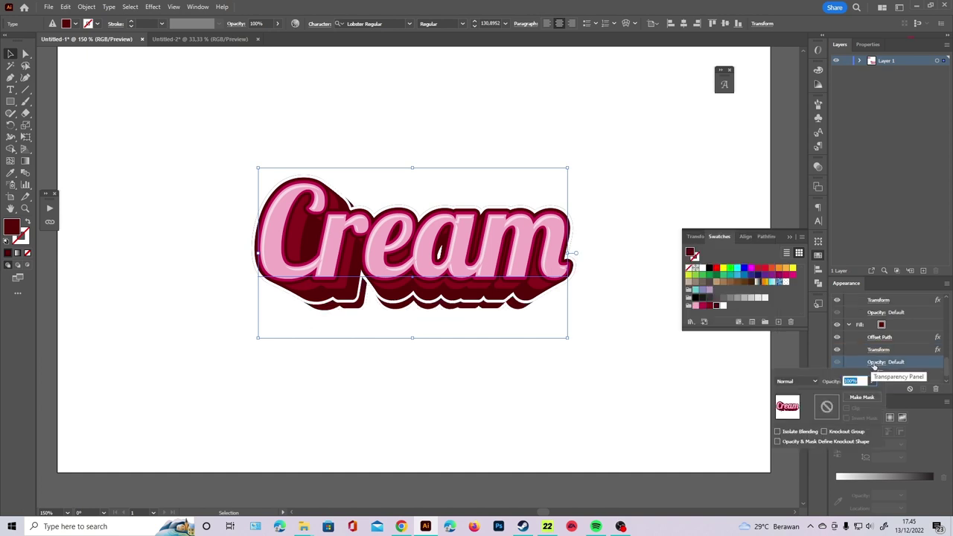
type("20")
key("Return")
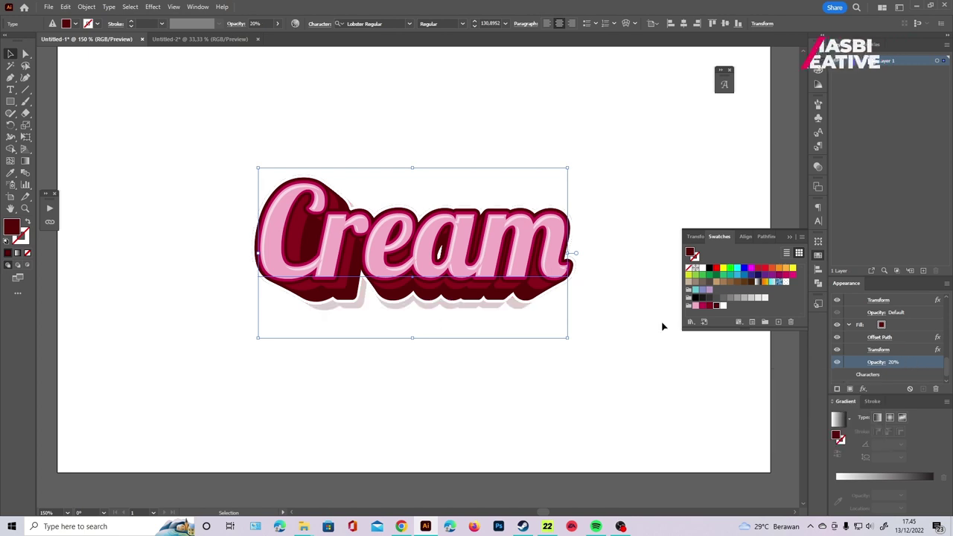
left_click(621, 281)
key("ctrl+1")
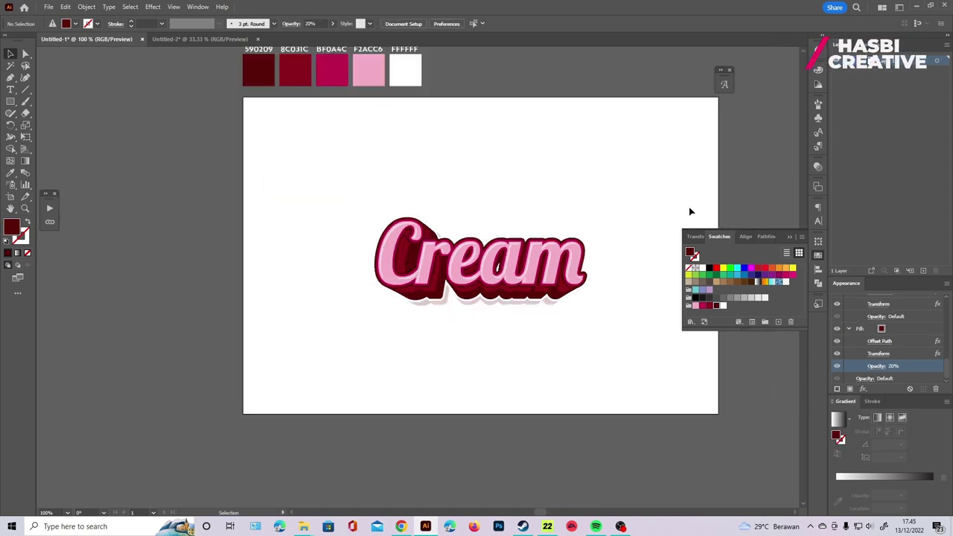
Step: Fill Cream's pink face with a white dot pattern from the Basic Graphics_Dots library
scroll(531, 253, "up", 1)
left_click(526, 264)
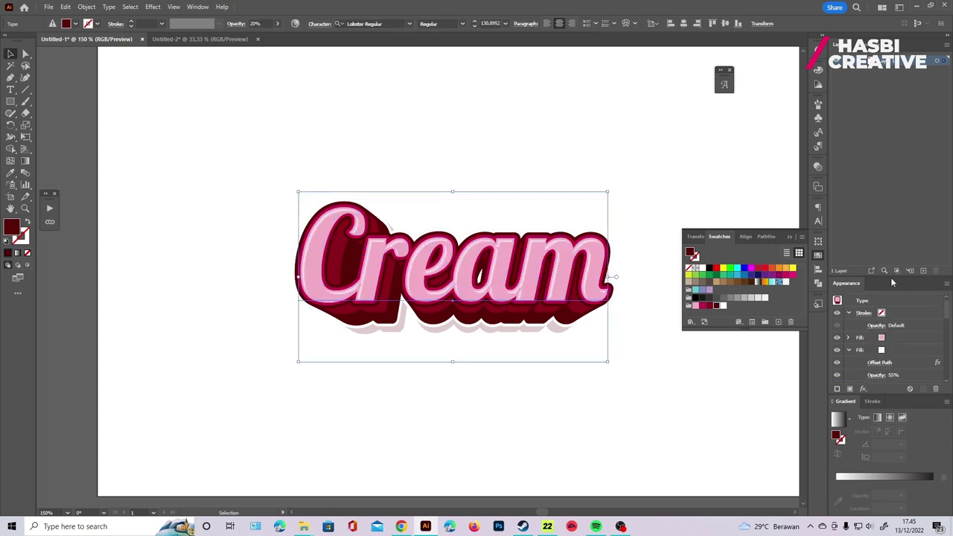
mouse_move(892, 276)
left_mouse_down()
mouse_move(881, 132)
mouse_move(881, 149)
left_mouse_up()
left_click(899, 212)
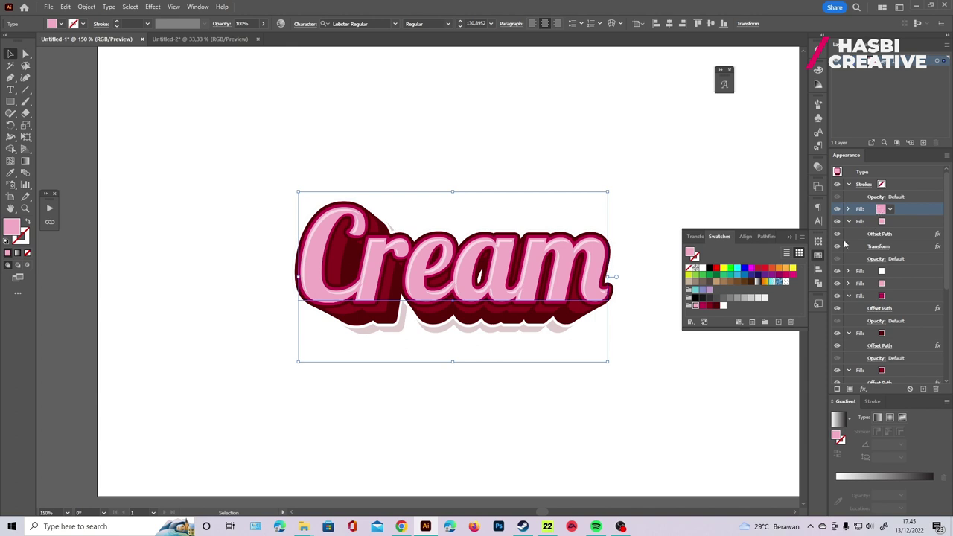
left_click(802, 237)
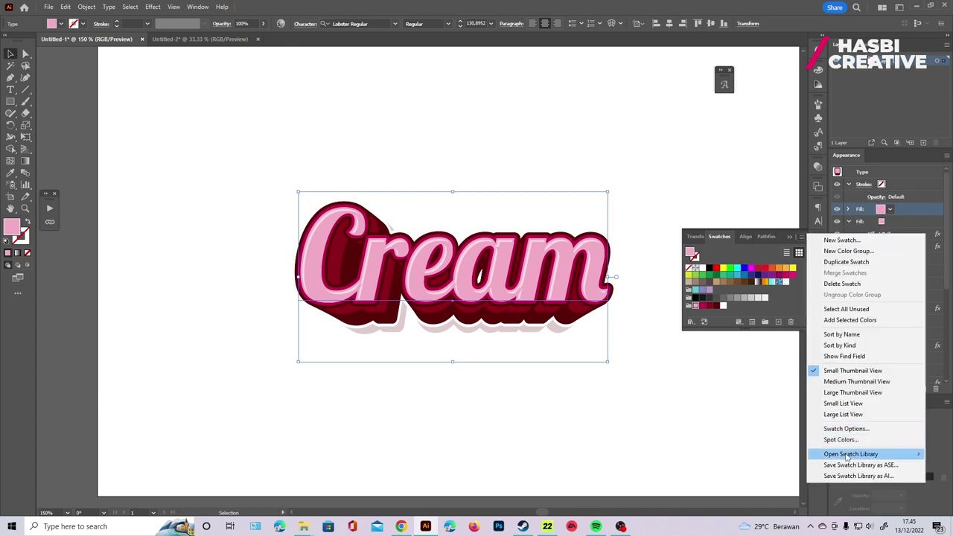
mouse_move(851, 454)
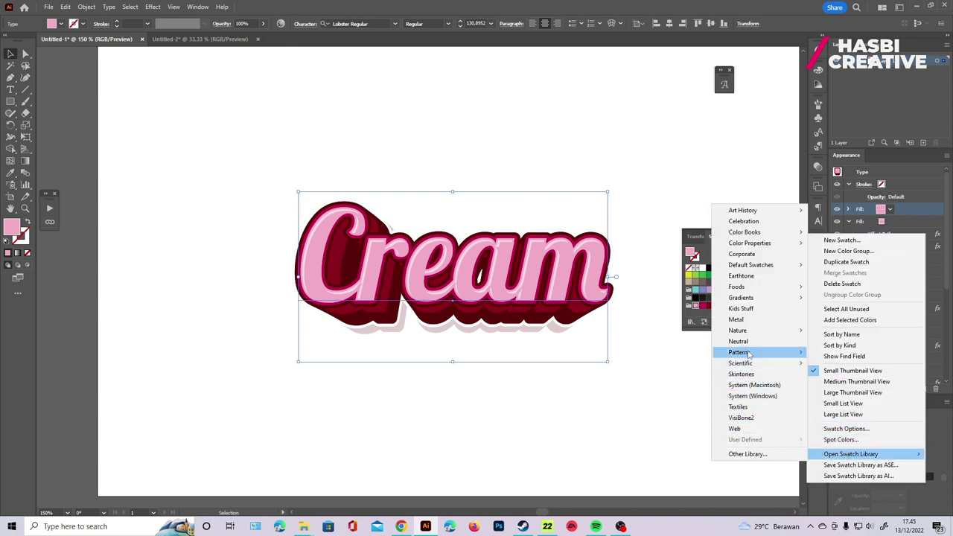
mouse_move(737, 352)
mouse_move(842, 353)
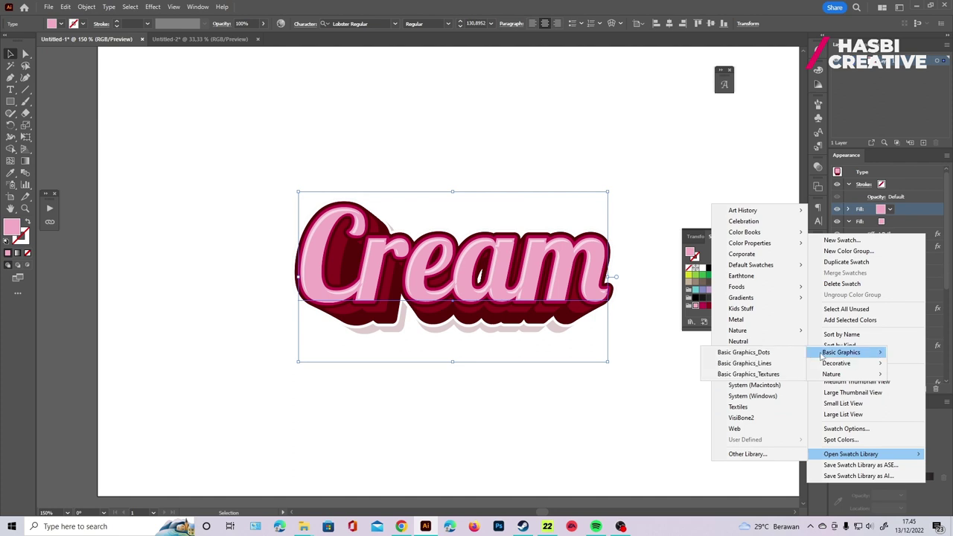
left_click(741, 352)
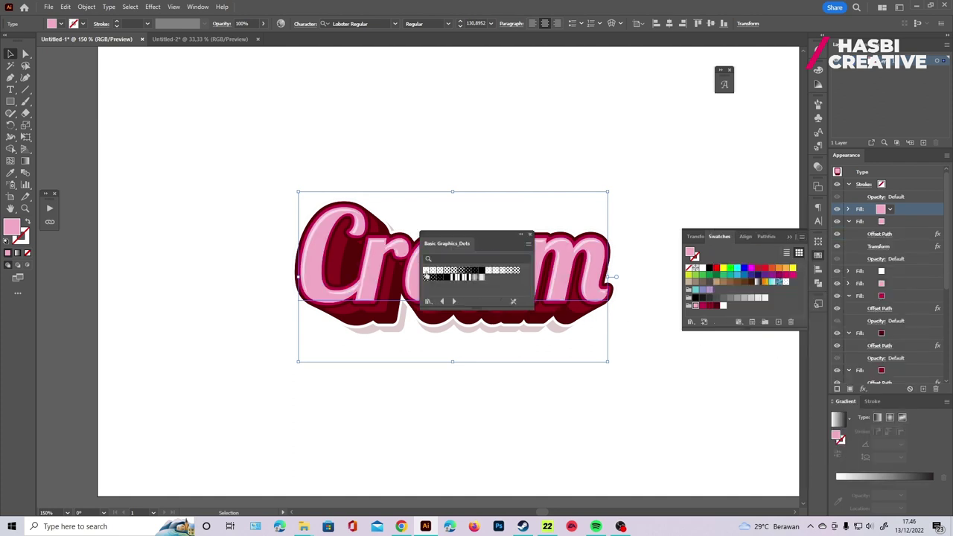
left_click(426, 271)
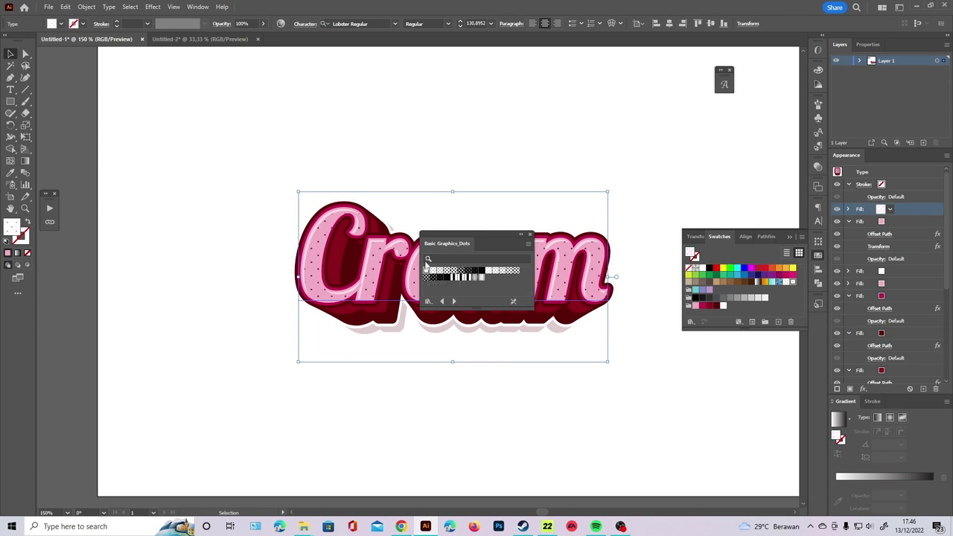
left_click(521, 234)
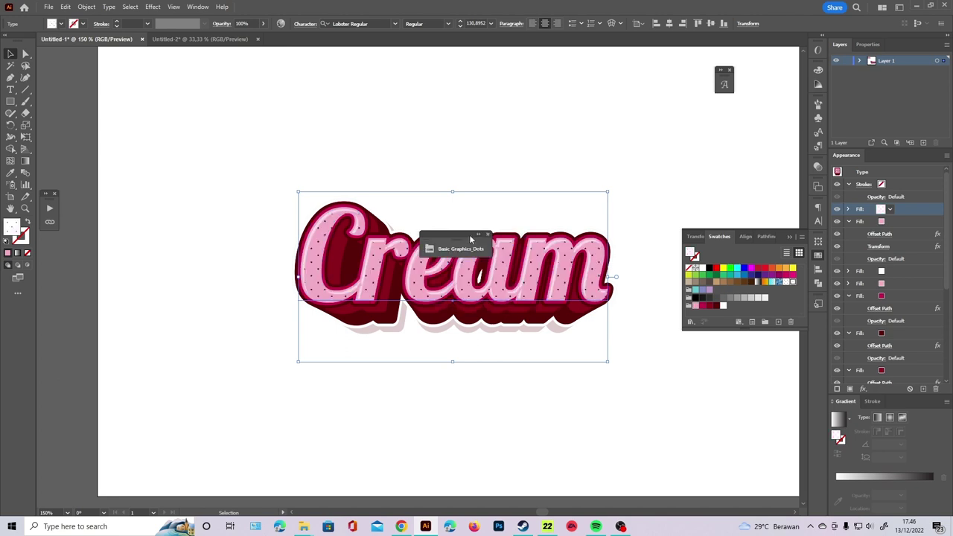
left_click_drag(470, 236, 730, 117)
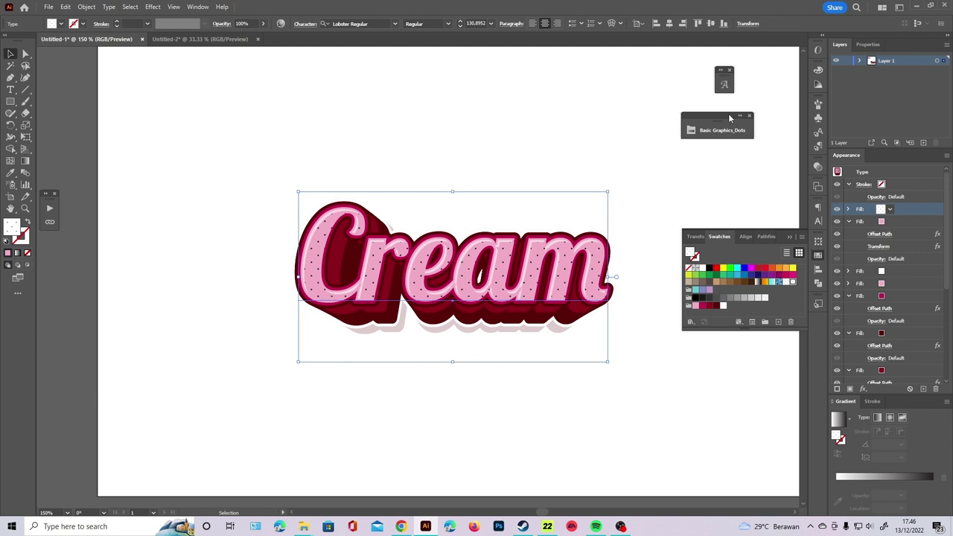
Step: Collapse all expanded fill and stroke entries in the Appearance panel
left_click(625, 164)
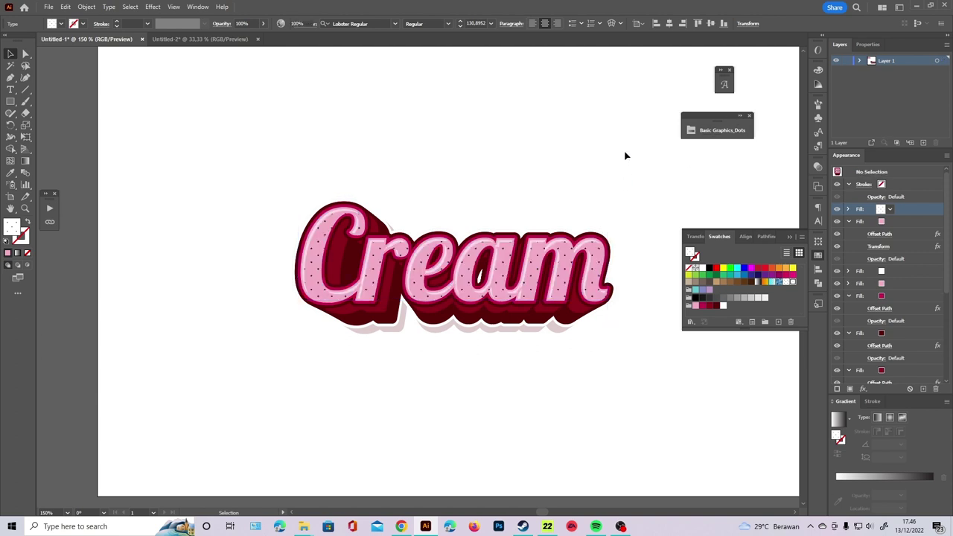
left_click(849, 222)
left_click(849, 259)
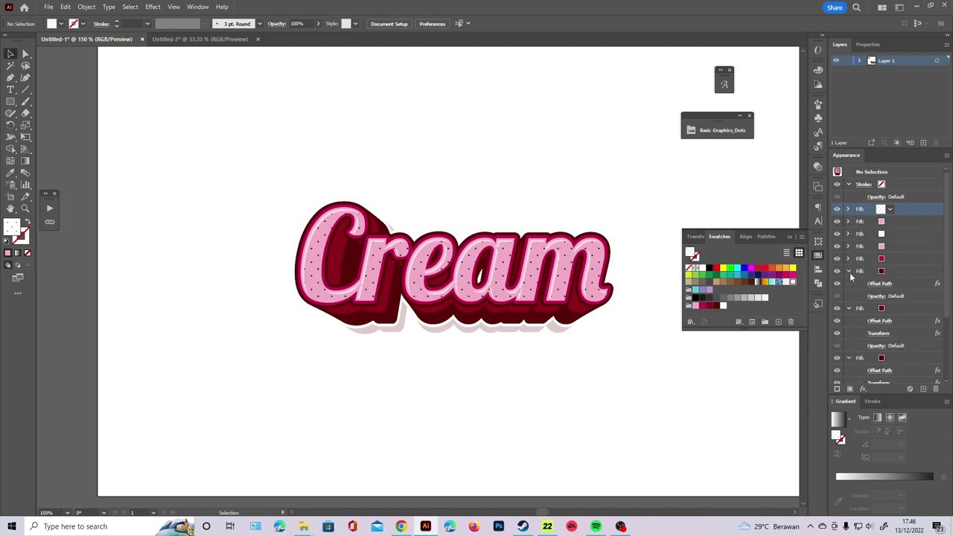
left_click(849, 273)
left_click(851, 283)
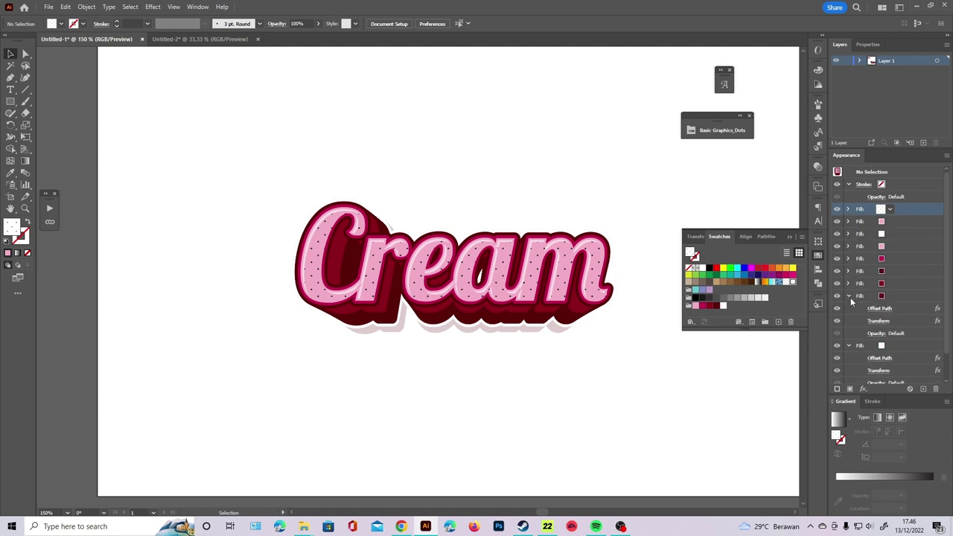
left_click(848, 309)
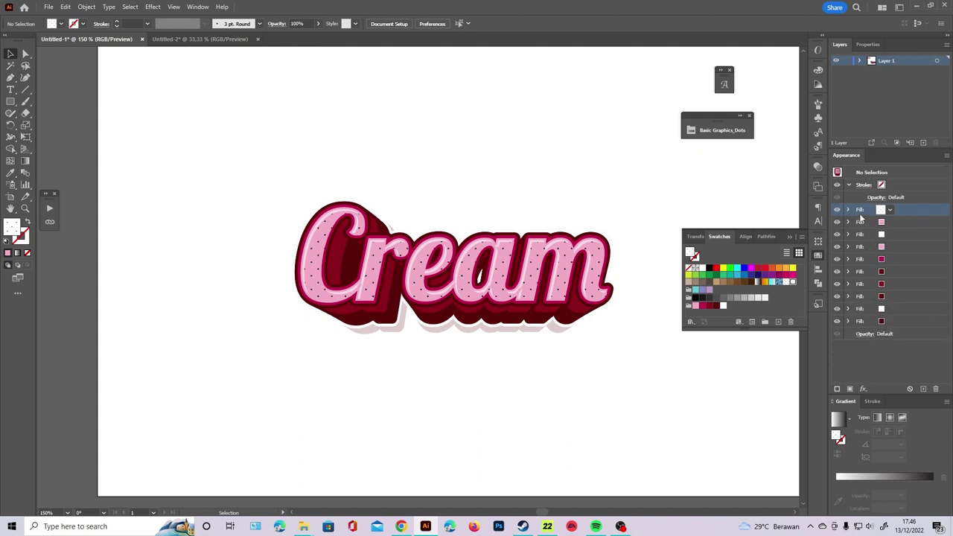
left_click(848, 185)
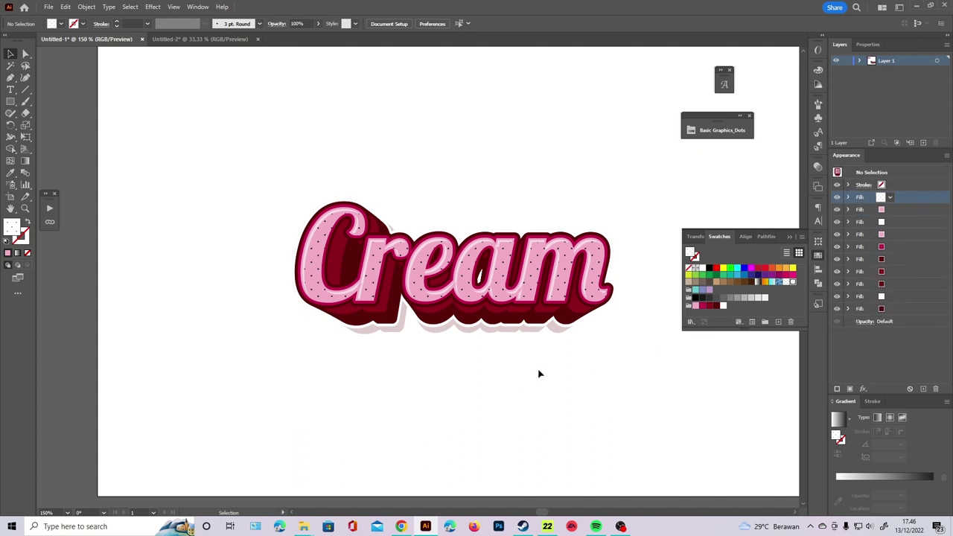
Step: Save the Cream lettering's layered appearance as a new graphic style
left_click(603, 277)
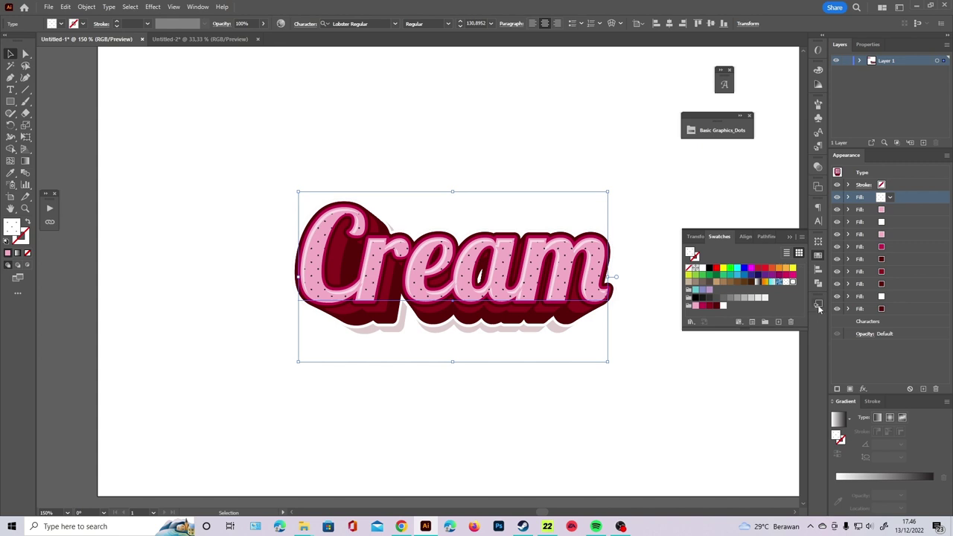
left_click(818, 305)
left_click(779, 384)
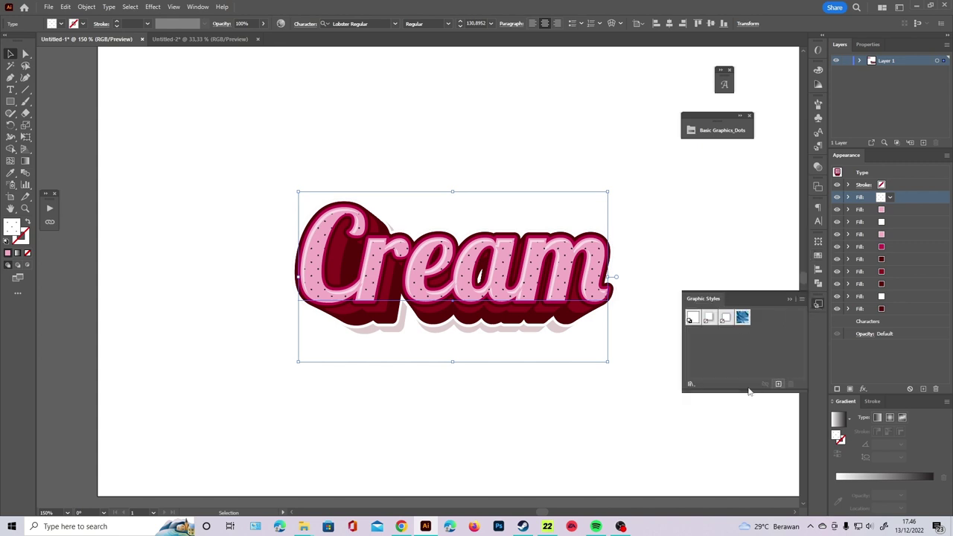
left_click(790, 299)
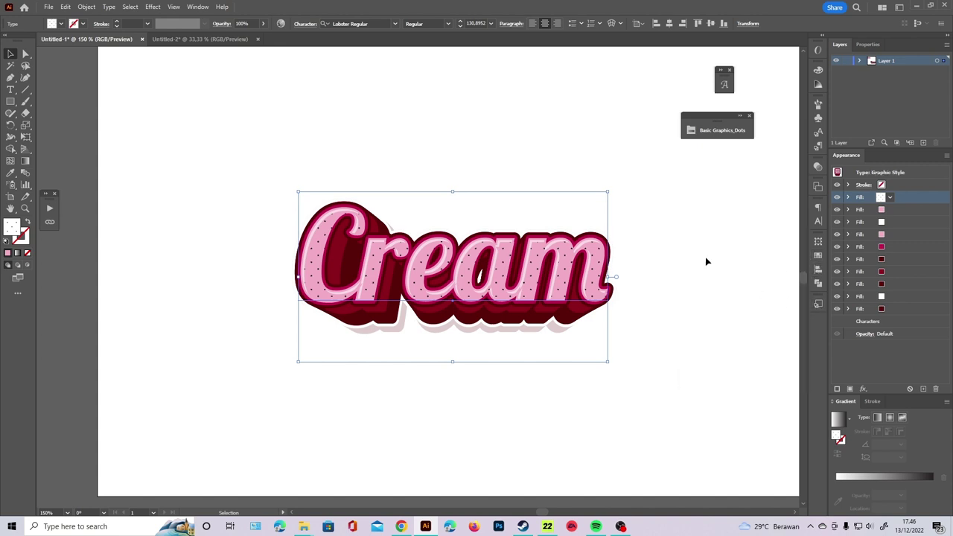
left_click(705, 257)
scroll(690, 297, "up", 1)
scroll(690, 297, "down", 1)
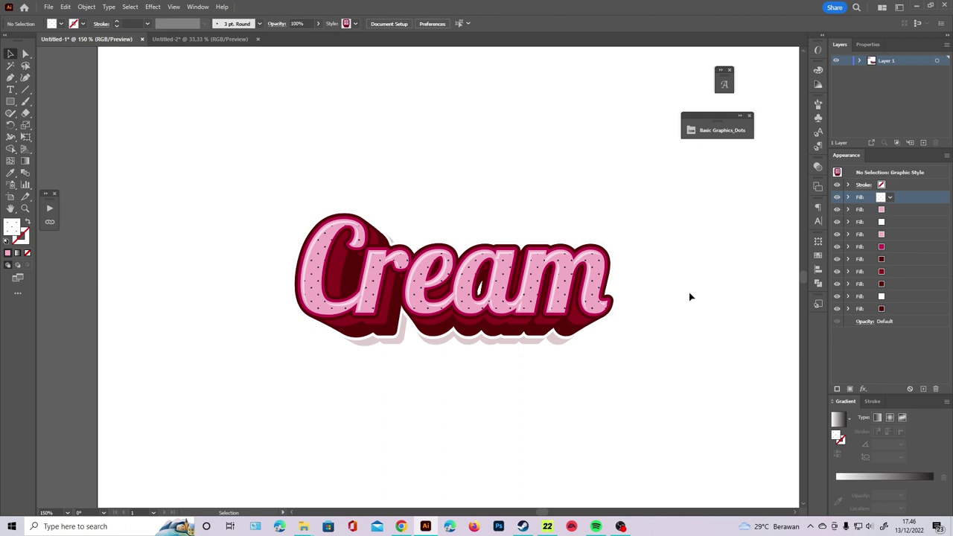
scroll(588, 290, "down", 2, "alt")
Step: Alt-drag a copy of the Cream lettering and move the top one higher
scroll(596, 286, "up", 1)
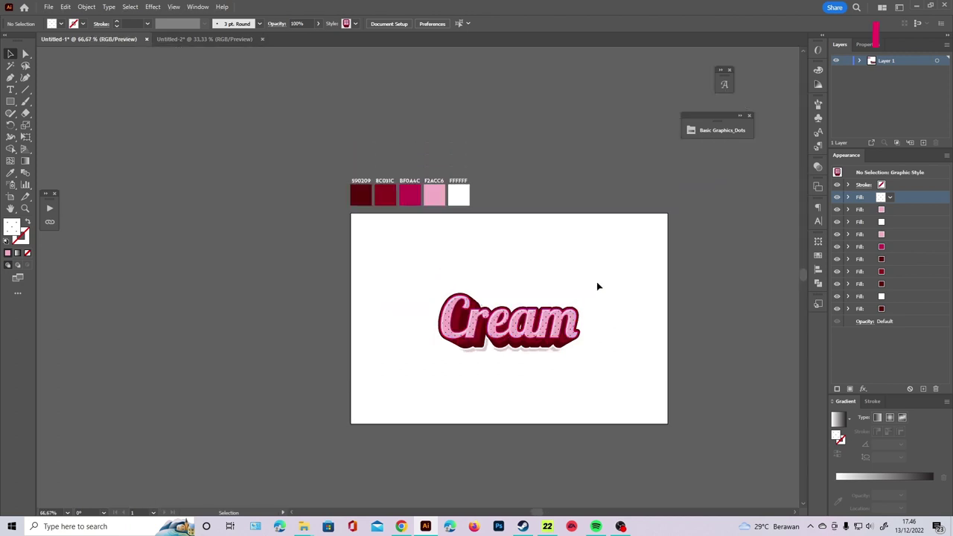
scroll(597, 286, "up", 1, "alt")
mouse_move(226, 285)
left_mouse_down()
mouse_move(476, 335)
mouse_move(490, 402)
left_mouse_up()
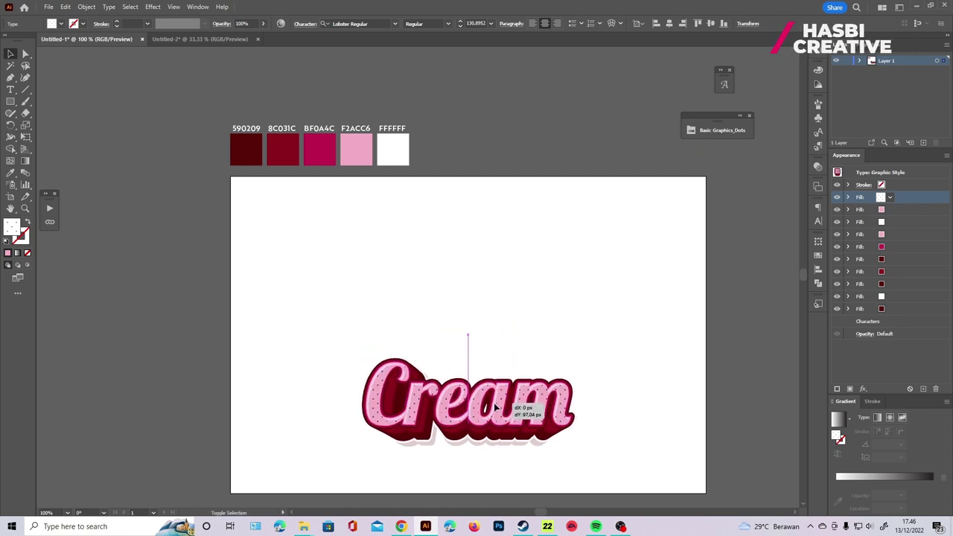
left_click_drag(490, 402, 505, 387)
left_click_drag(503, 353, 498, 328)
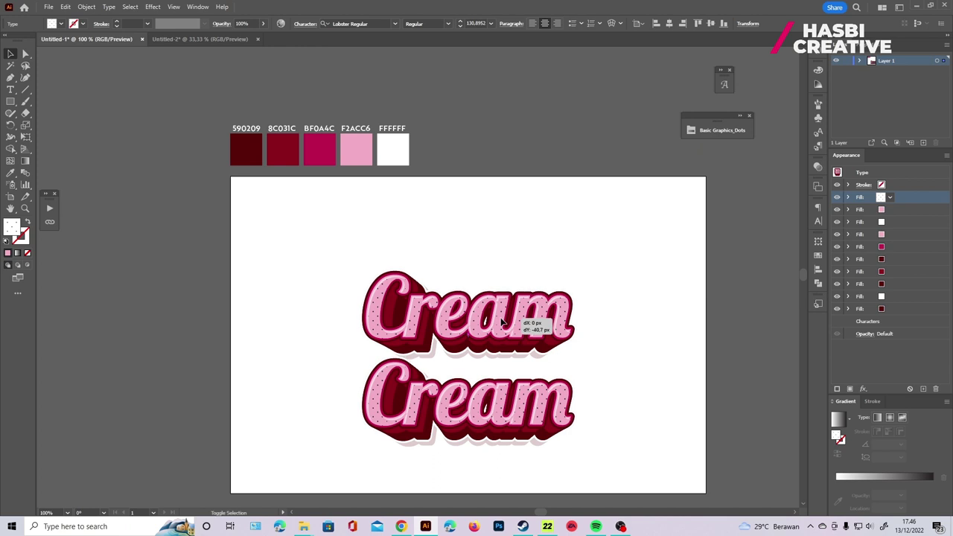
Step: Retype the top copy's text as 'Ice'
double_click(497, 328)
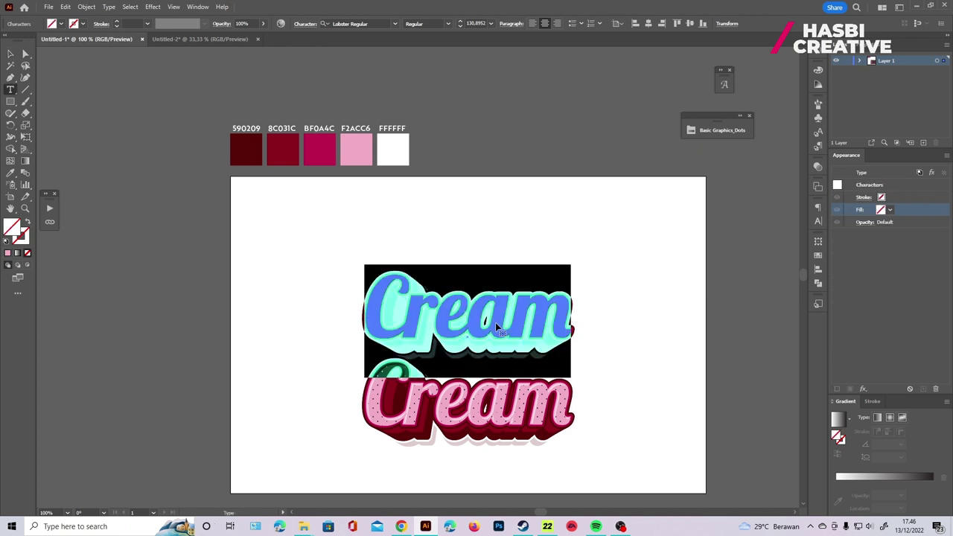
type("IC")
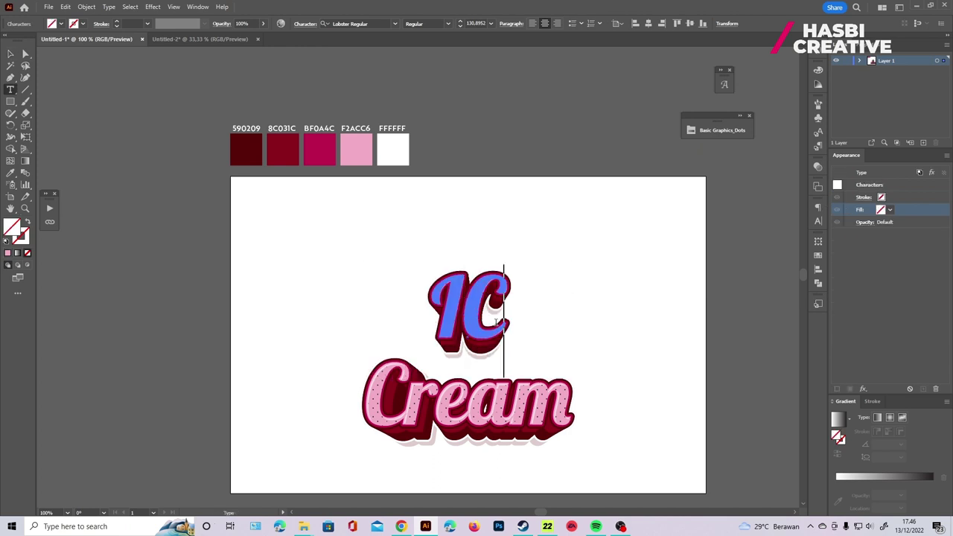
key("BackSpace")
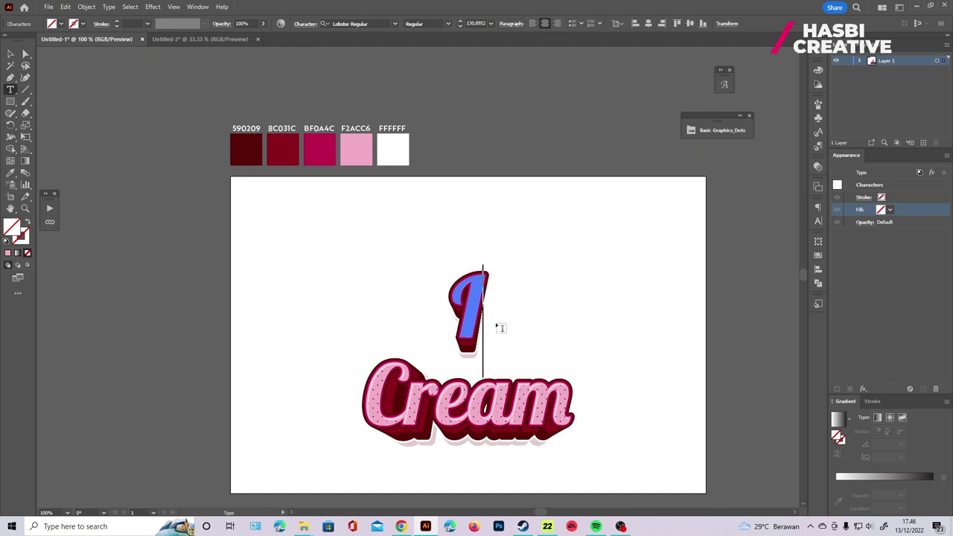
type("ce")
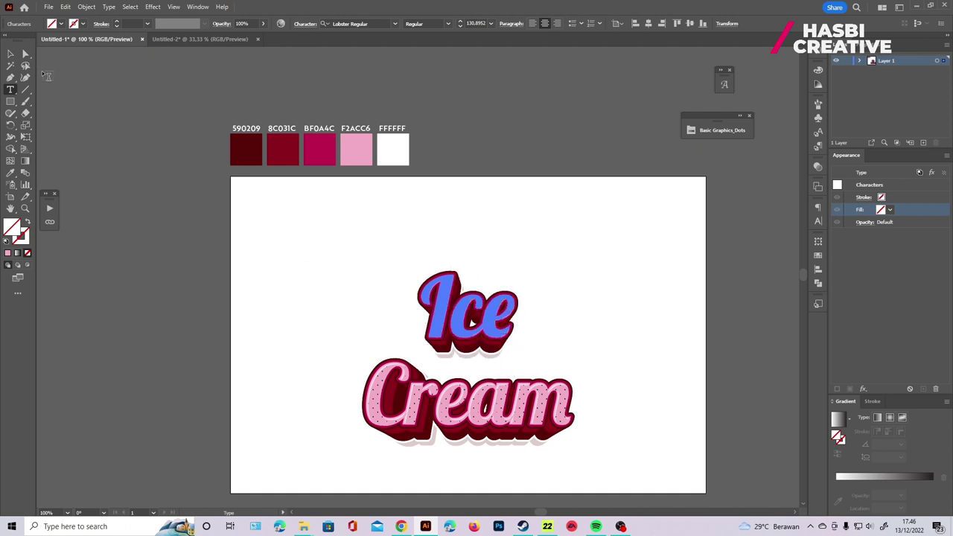
key("Escape")
scroll(527, 291, "up", 1)
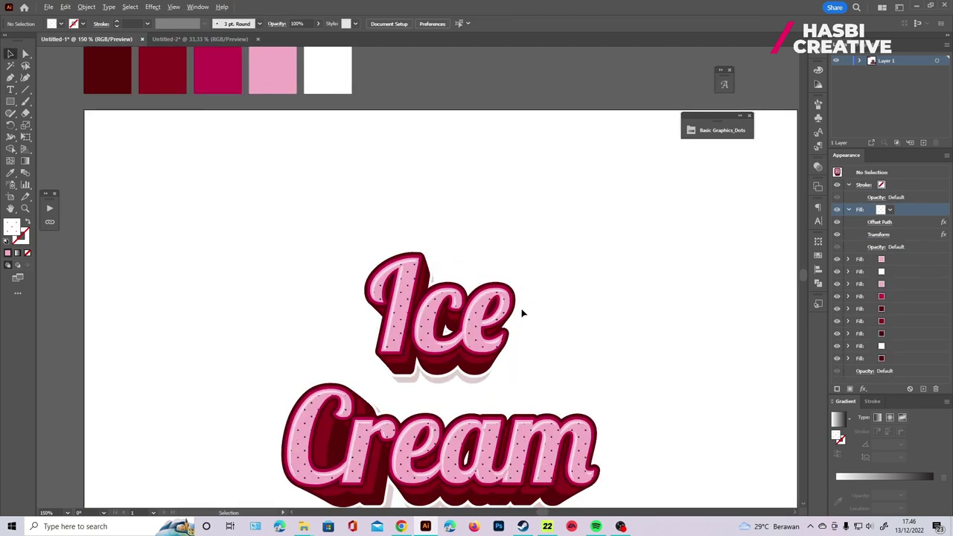
left_click_drag(482, 320, 488, 355)
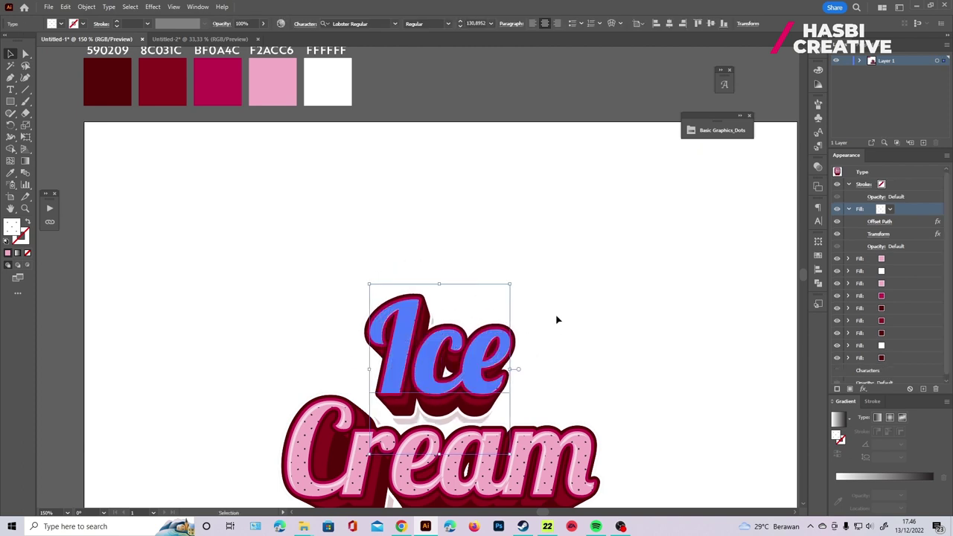
scroll(517, 270, "down", 2)
left_click(432, 260)
double_click(539, 358)
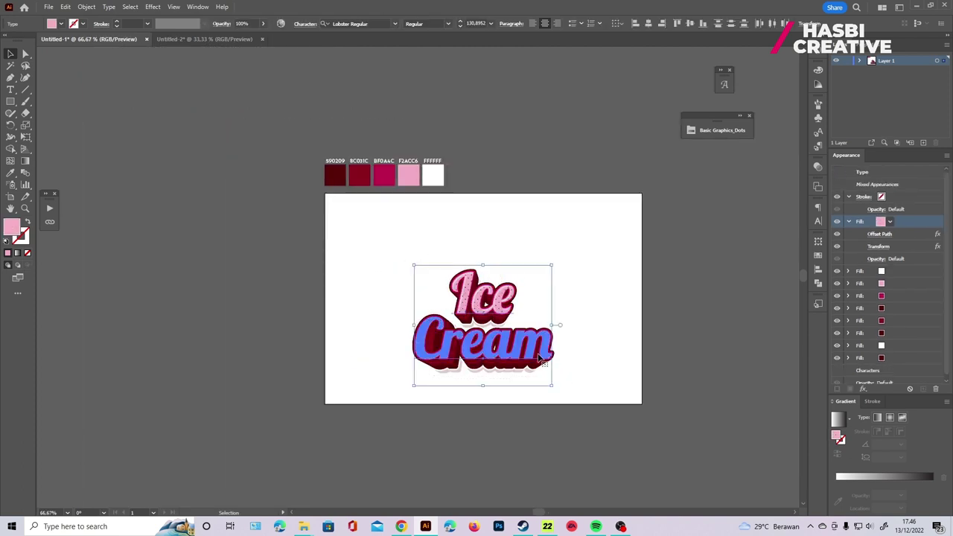
key("Escape")
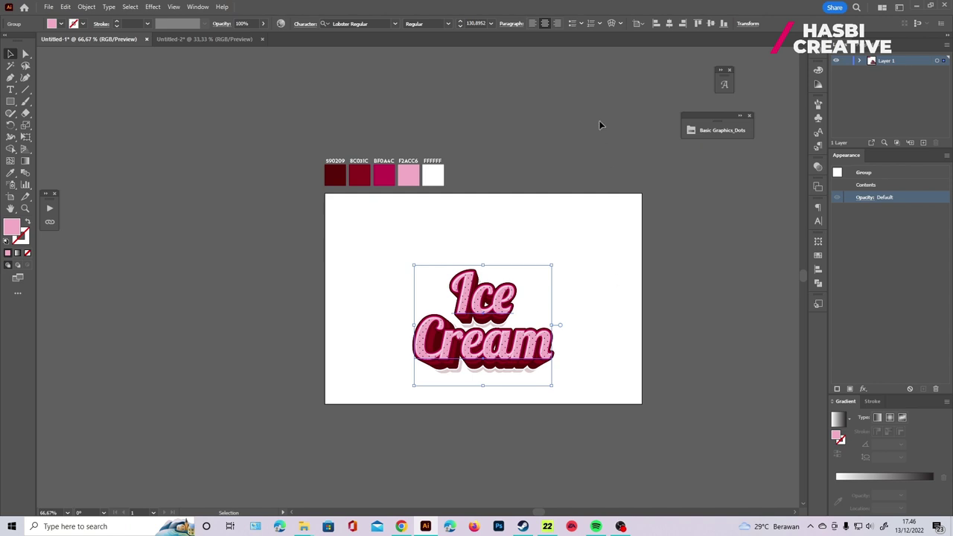
Step: Centre the lettering vertically on the artboard and zoom to 100%
left_click(712, 23)
left_click(608, 268)
key("ctrl+1")
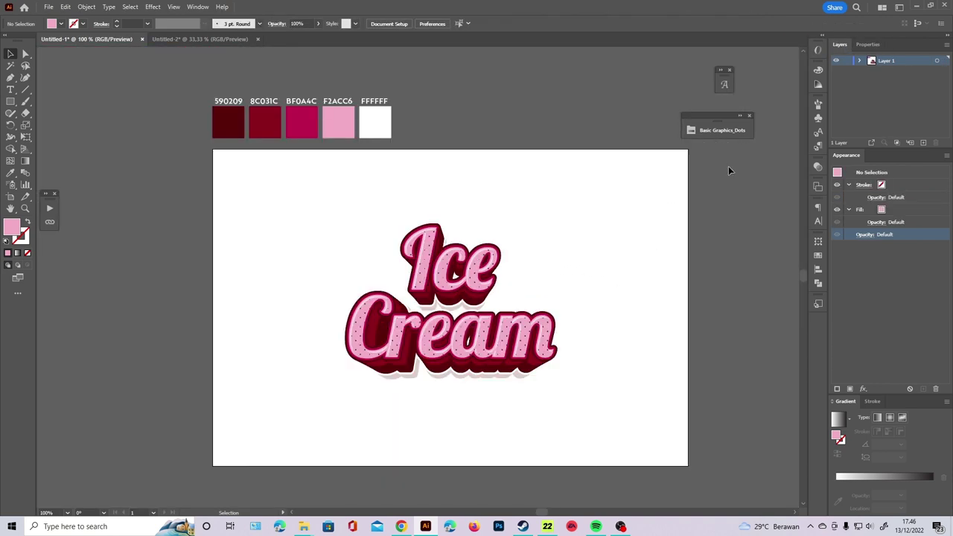
Step: Add a new layer named 'background'
left_click(923, 142)
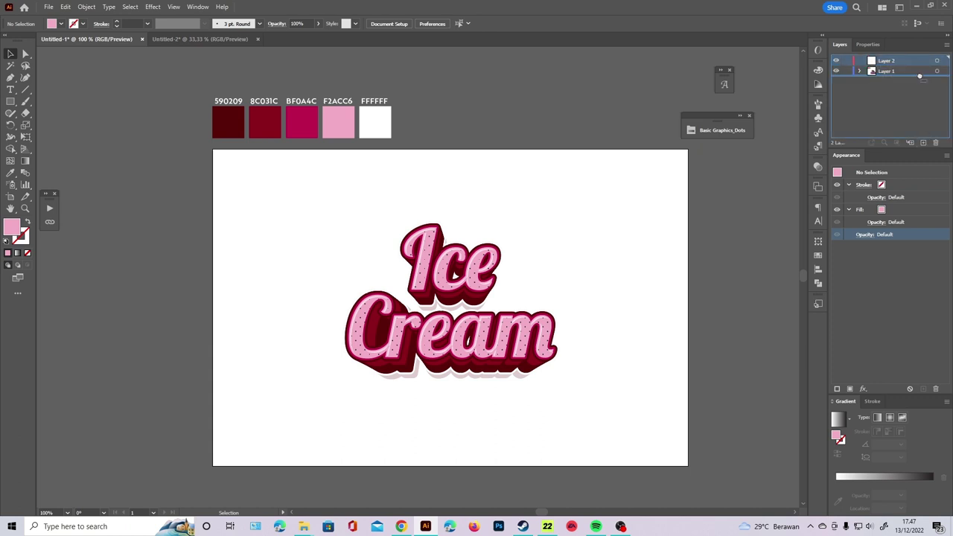
double_click(883, 71)
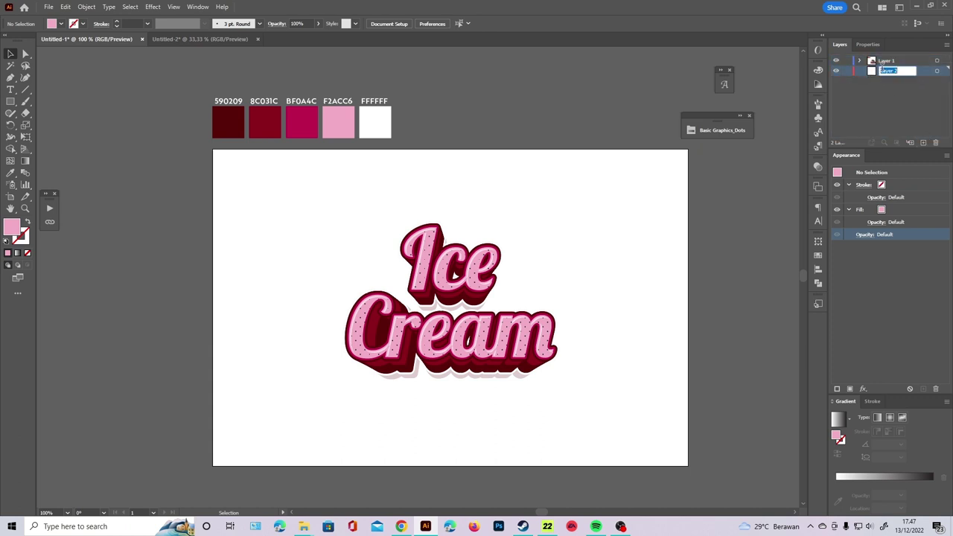
type("S")
key("Return")
Step: Draw a pink 750 × 500 px rectangle from the artboard's top-left corner
key("m")
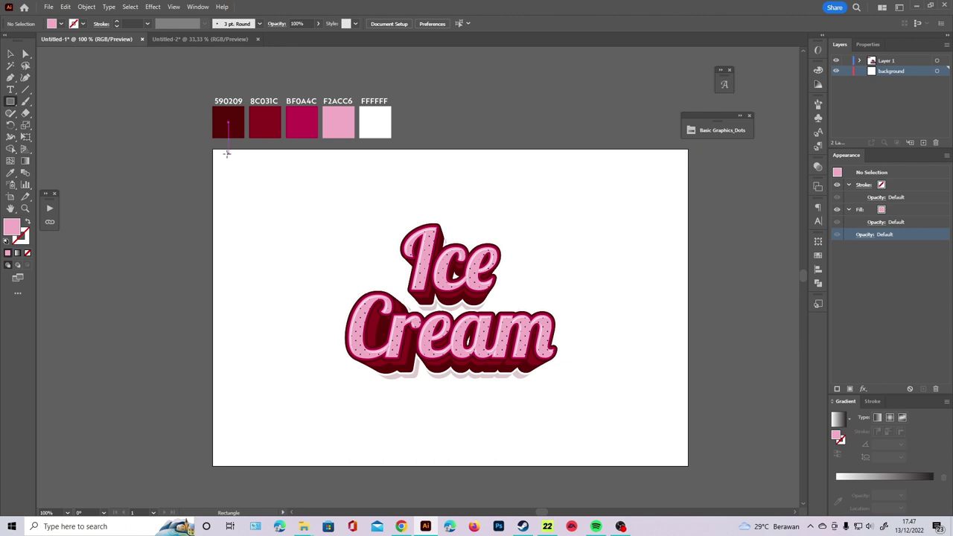
left_click(213, 150)
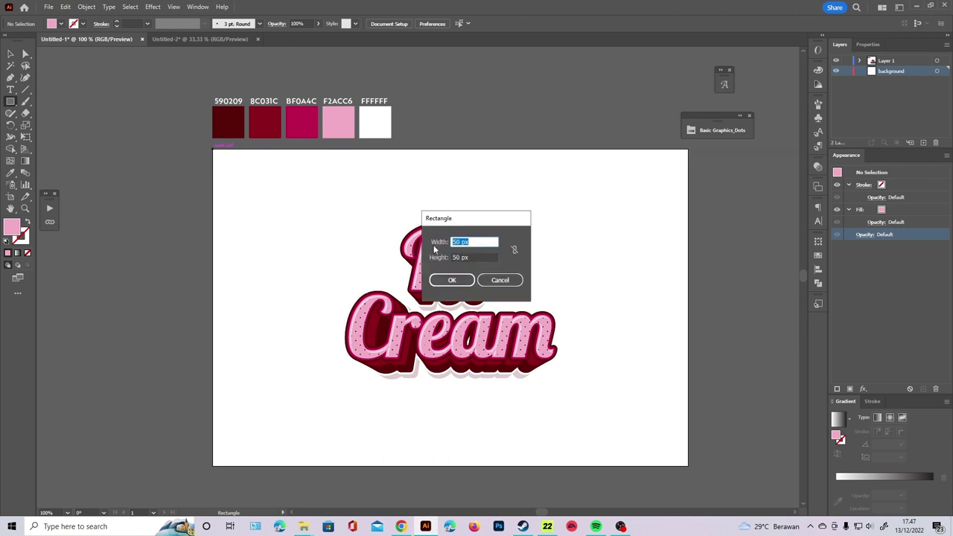
type("750")
left_click(469, 258)
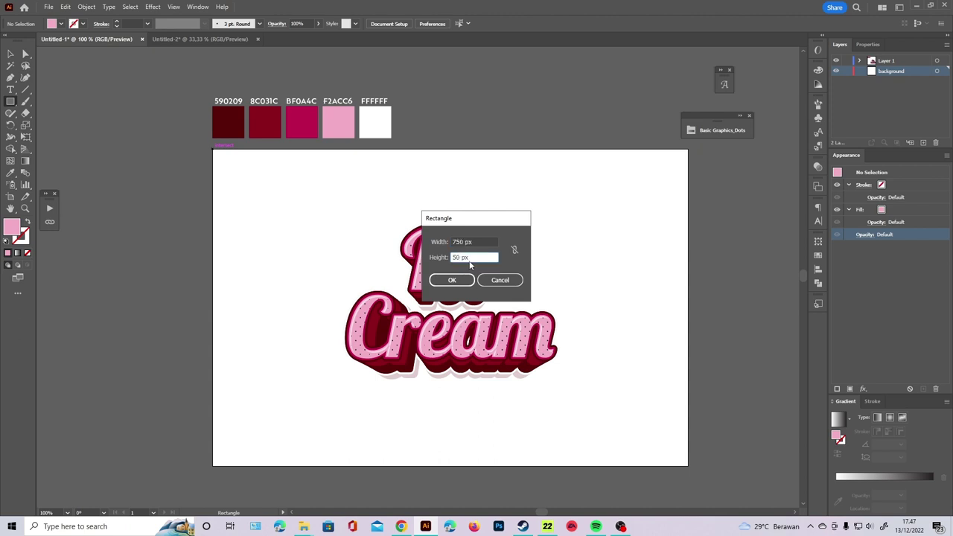
type("0")
left_click(458, 280)
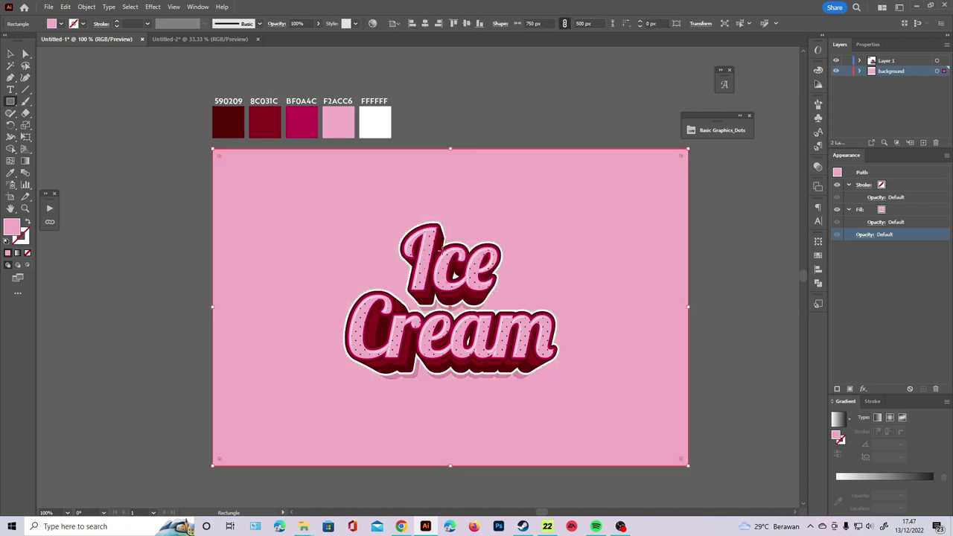
left_click(10, 54)
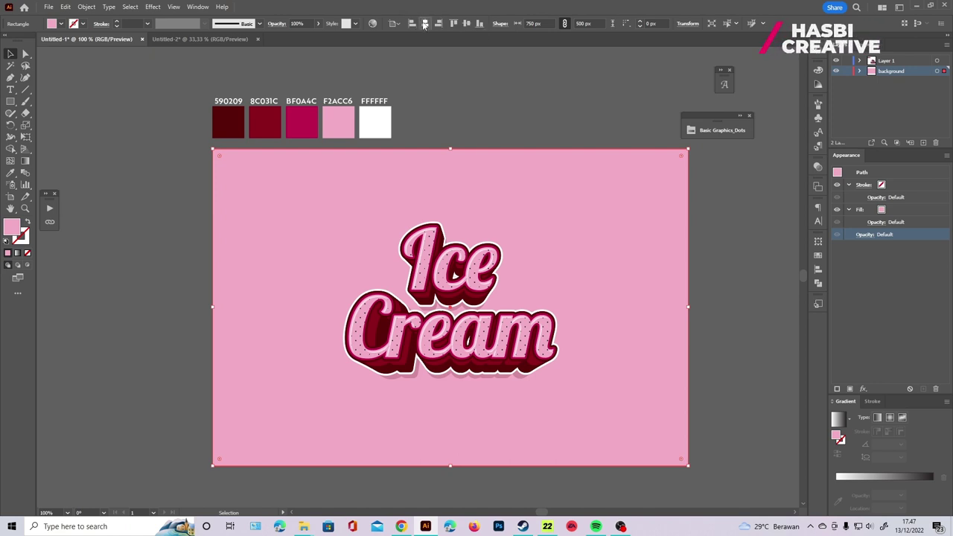
left_click(479, 72)
Step: Lock the background layer
scroll(499, 126, "down", 2)
scroll(536, 149, "up", 2)
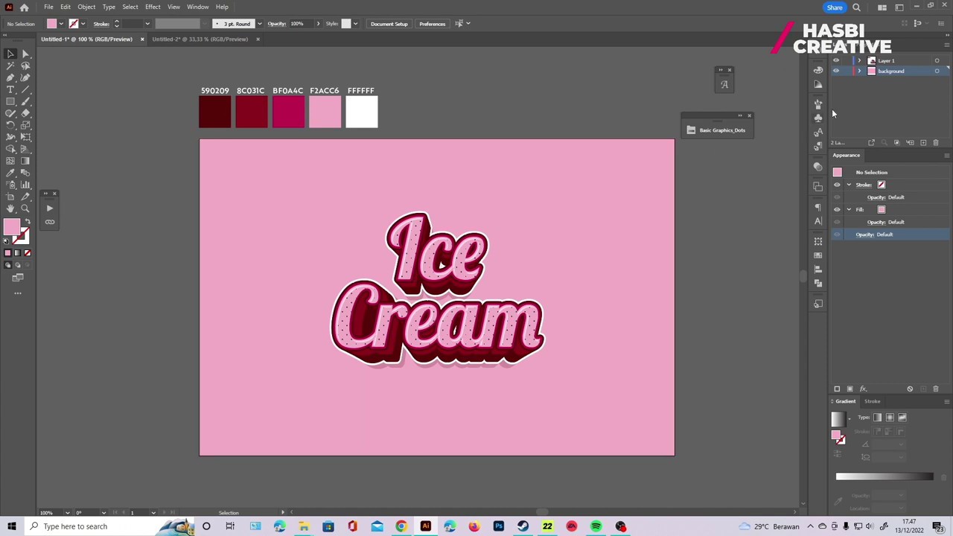
left_click(847, 71)
scroll(538, 270, "up", 2)
scroll(538, 270, "down", 2)
scroll(523, 245, "up", 2)
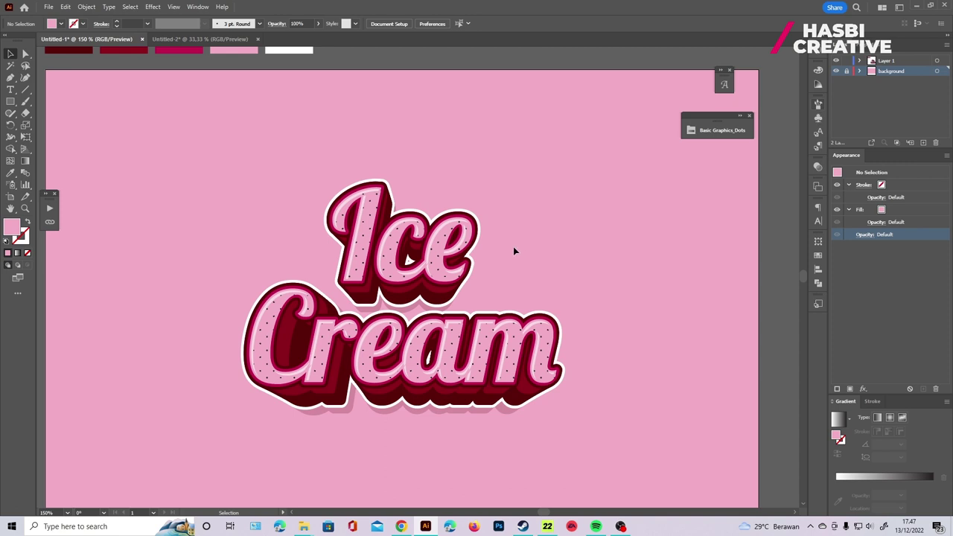
scroll(513, 250, "down", 3)
Step: Scale up the Ice Cream group and apply the pink dotted graphic style
scroll(493, 262, "up", 1)
left_click_drag(512, 327, 539, 262)
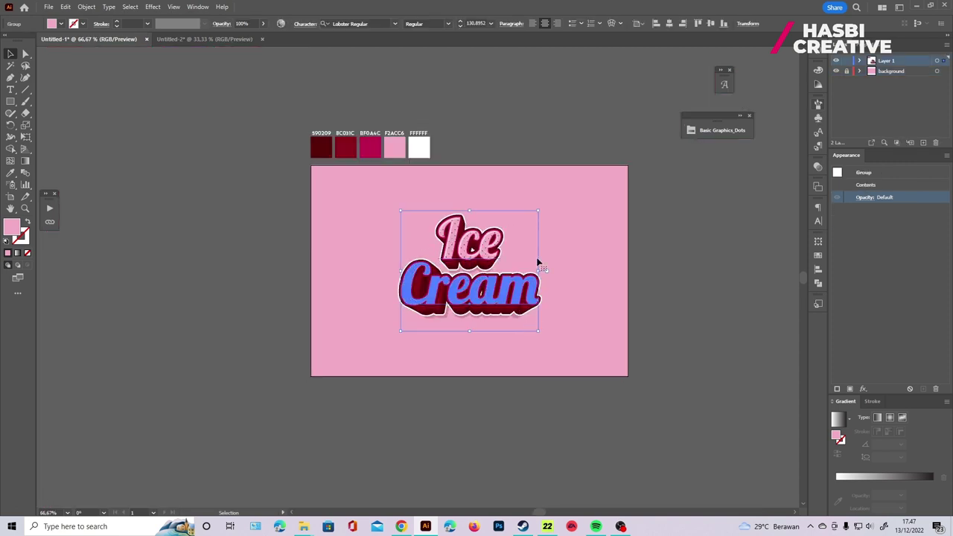
left_click_drag(542, 210, 555, 196)
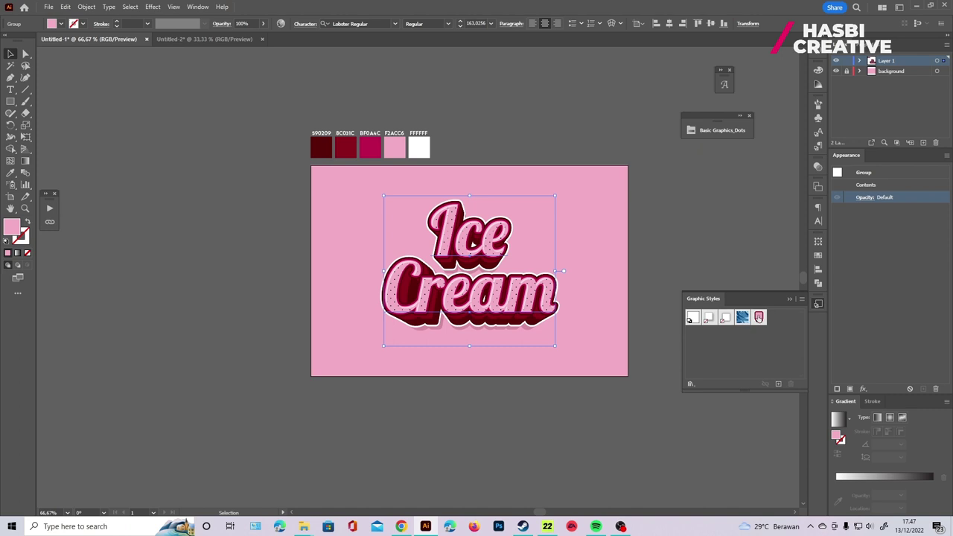
left_click(759, 317)
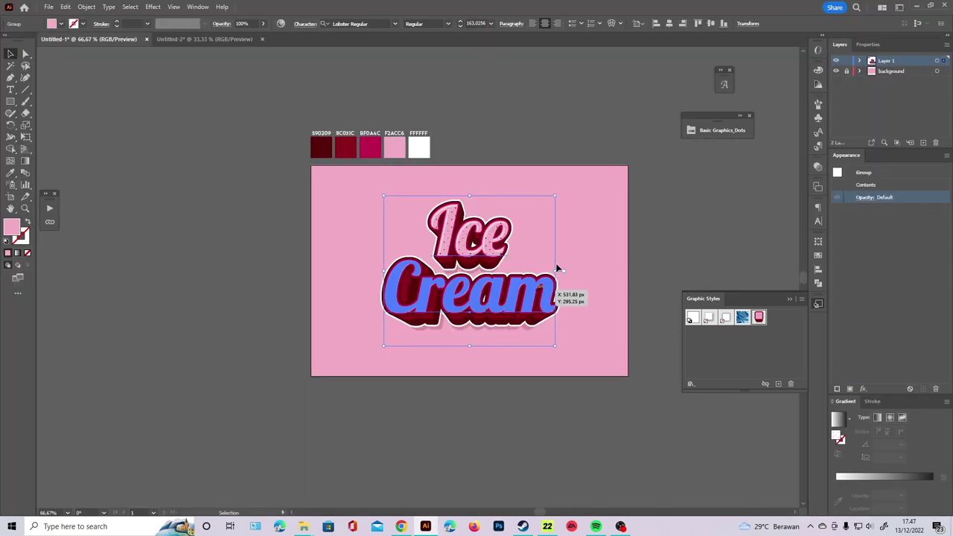
Step: Ungroup Ice and Cream and apply the pink dotted graphic style to Cream
right_click(587, 242)
left_click(629, 372)
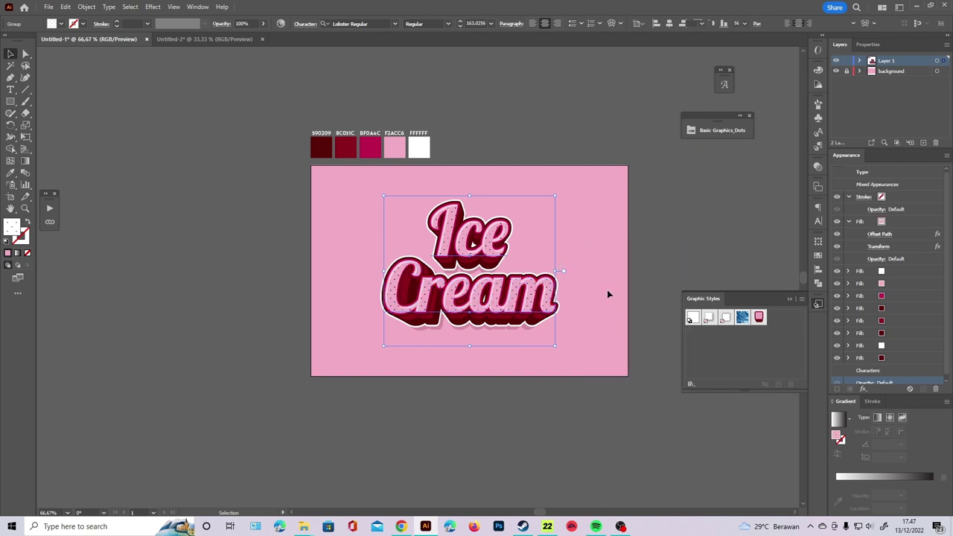
left_click(470, 227)
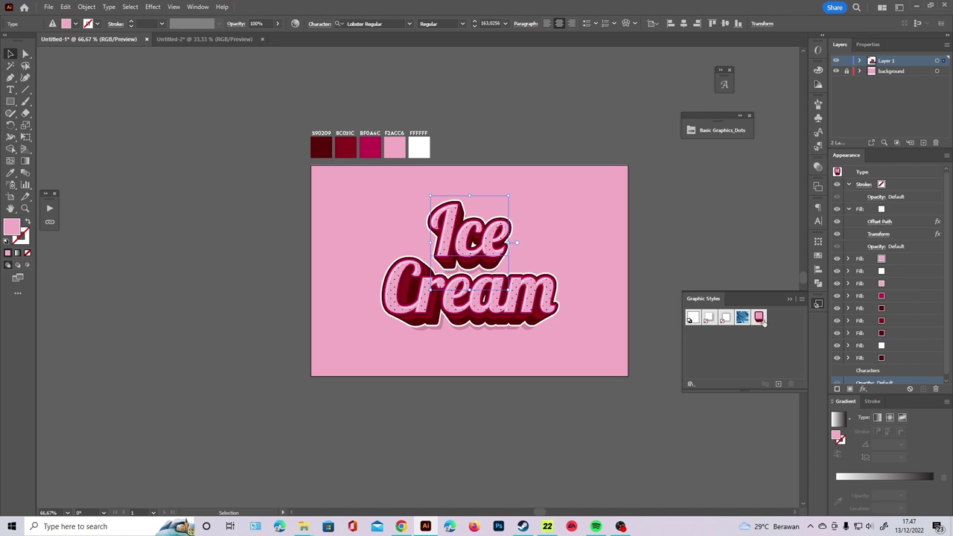
left_click(726, 318)
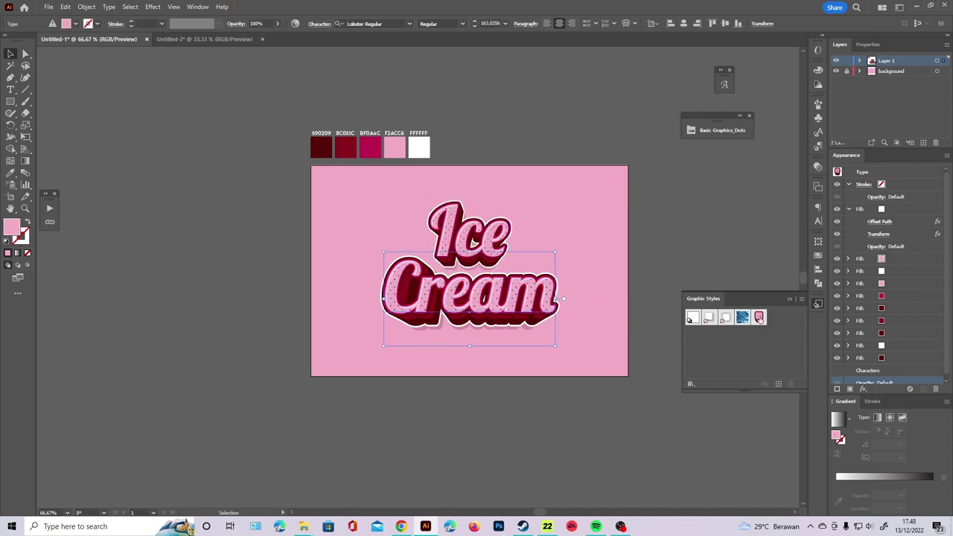
left_click(759, 317)
left_click(789, 299)
Step: Deselect and reselect the Ice Cream lettering to check the result
left_click(707, 290)
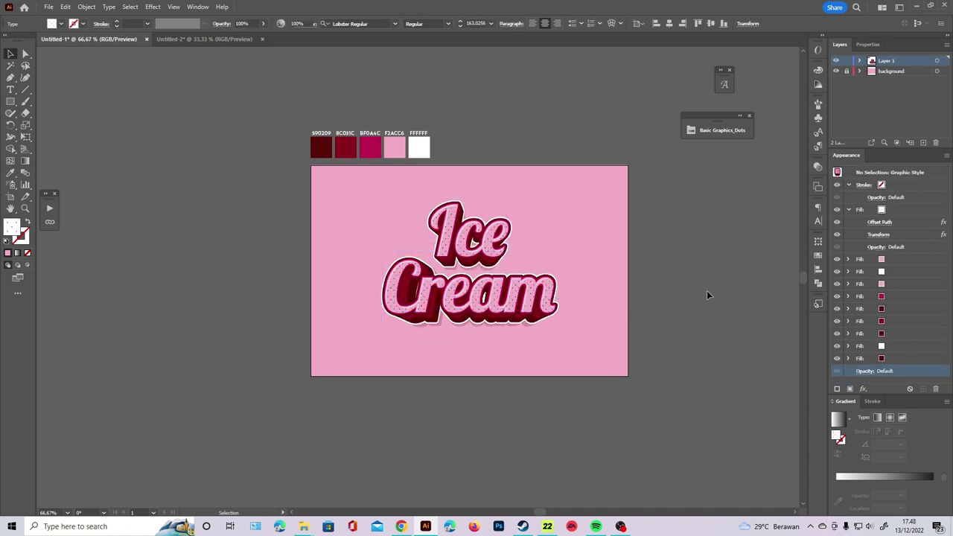
scroll(581, 229, "up", 1)
scroll(578, 228, "down", 1)
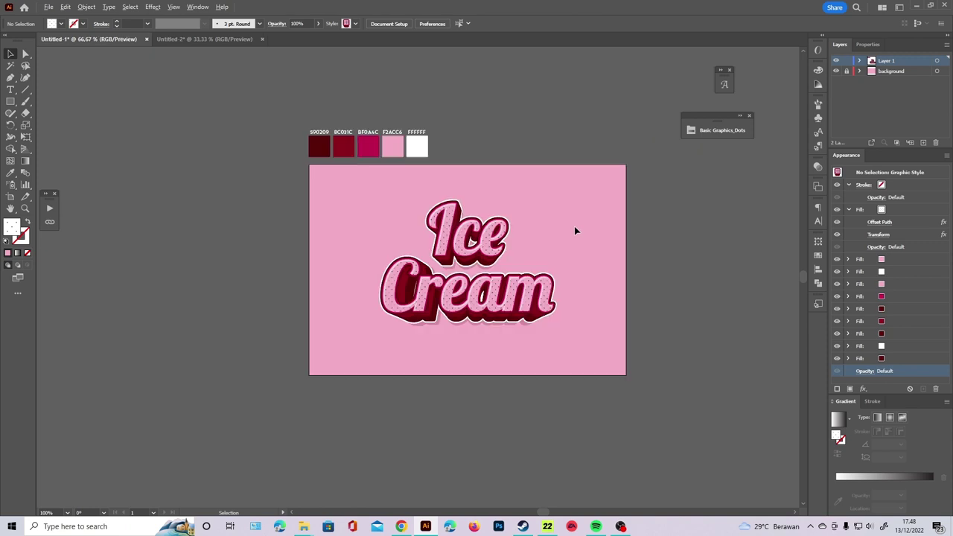
left_click(463, 274)
left_click(651, 227)
left_click(458, 286)
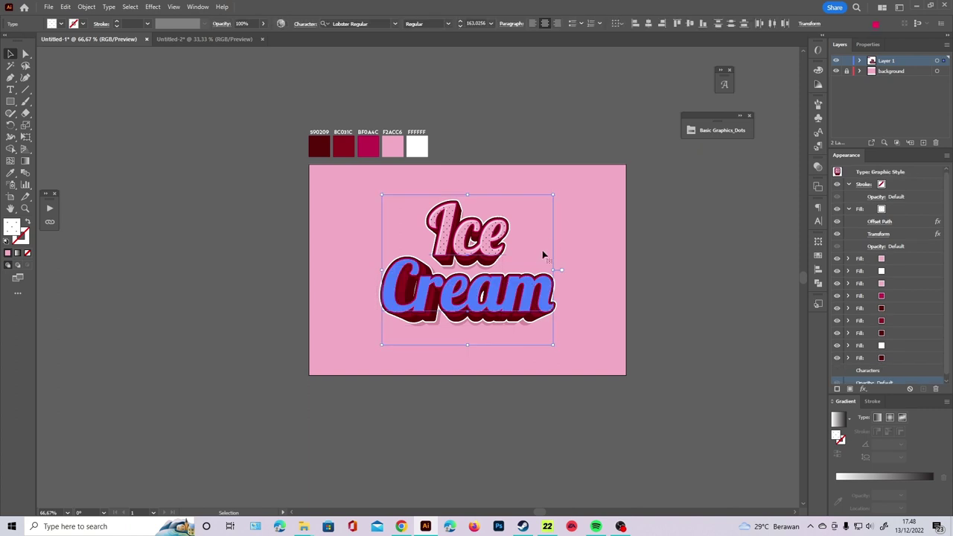
Step: Widen the Ice Cream lettering slightly and rotate it 10° to rise toward the right
left_click(807, 24)
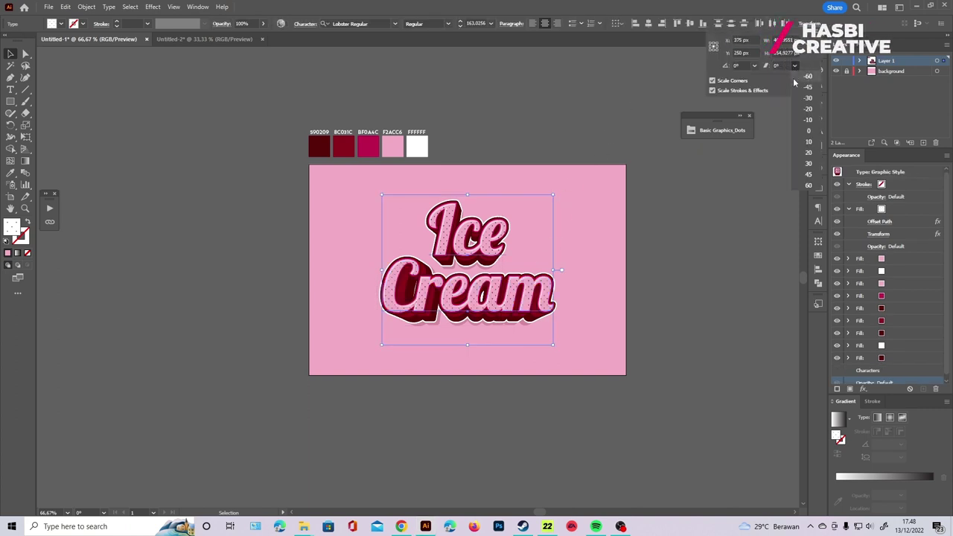
key("Return")
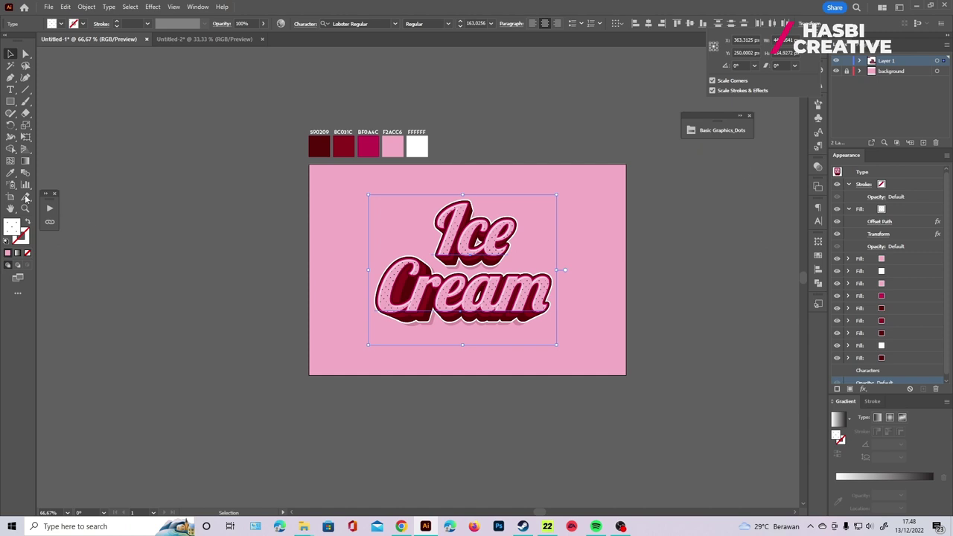
double_click(9, 125)
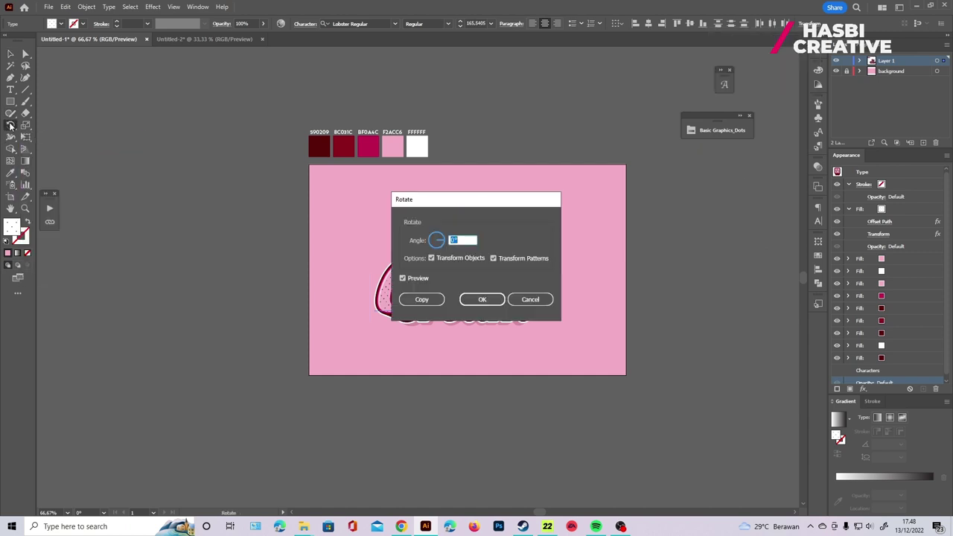
left_click(498, 299)
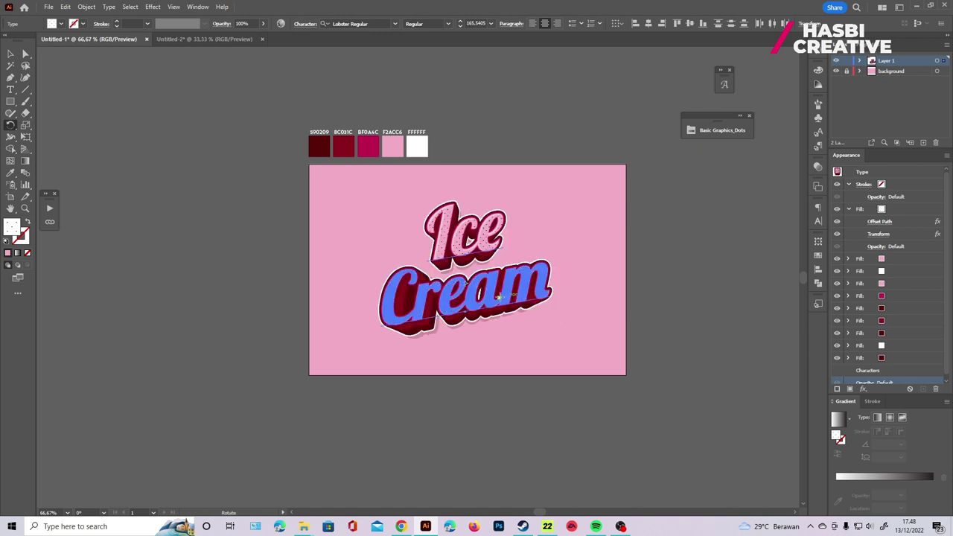
left_click(10, 53)
left_click(113, 169)
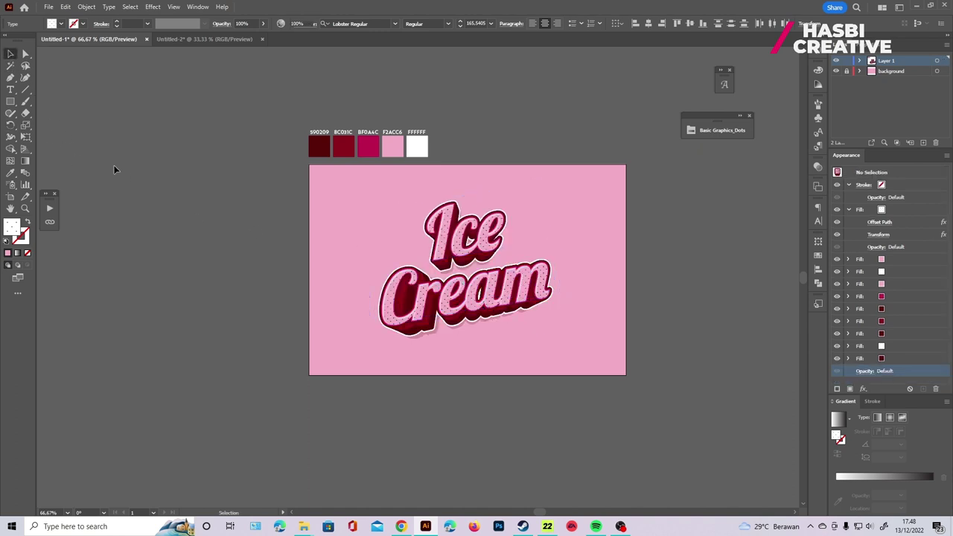
Step: Draw a straight horizontal line below the lettering with the Pen tool
left_click(10, 78)
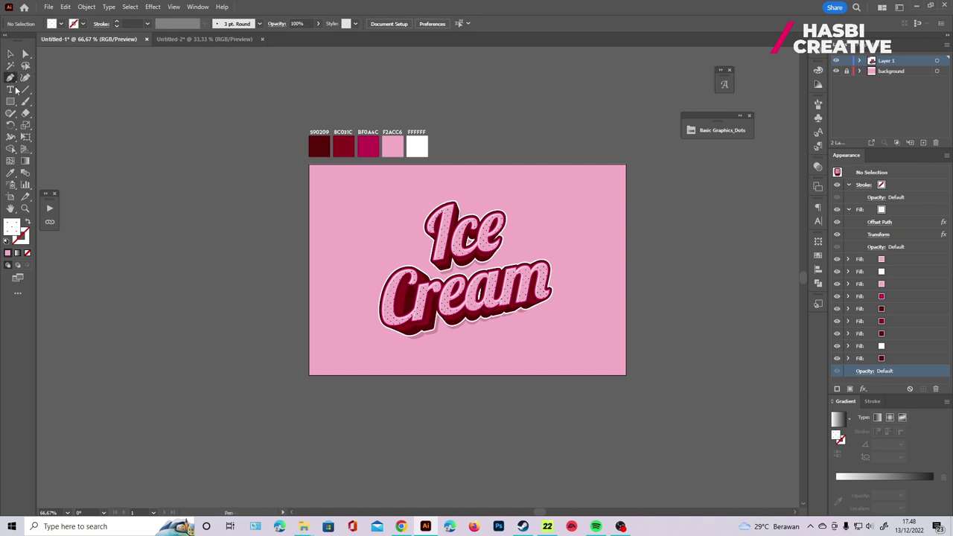
left_click(443, 354)
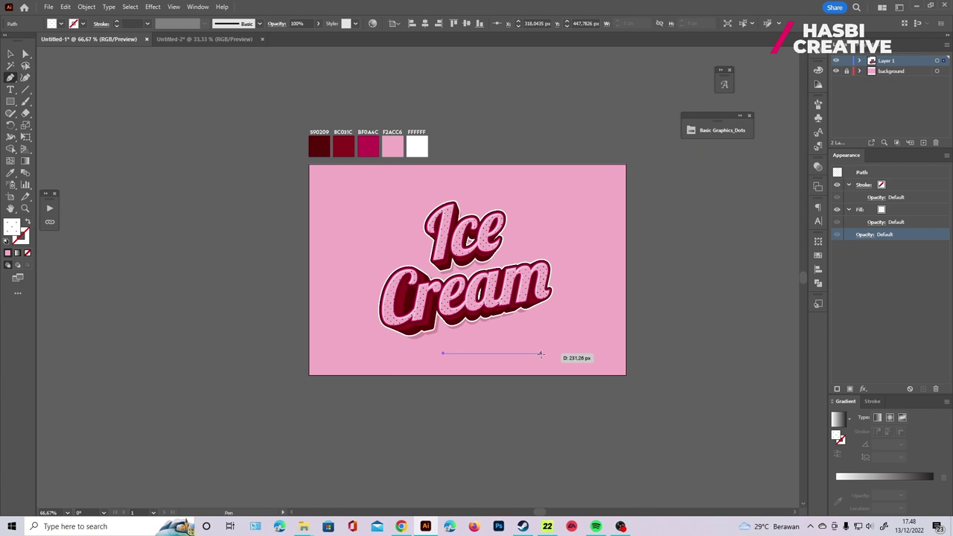
left_click(541, 354)
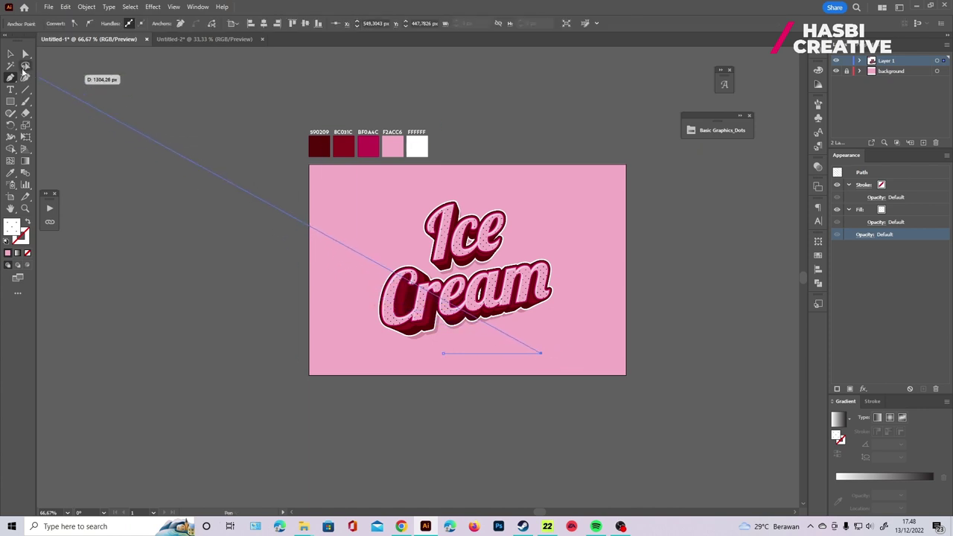
left_click(12, 55)
scroll(194, 186, "up", 1)
scroll(685, 427, "down", 1)
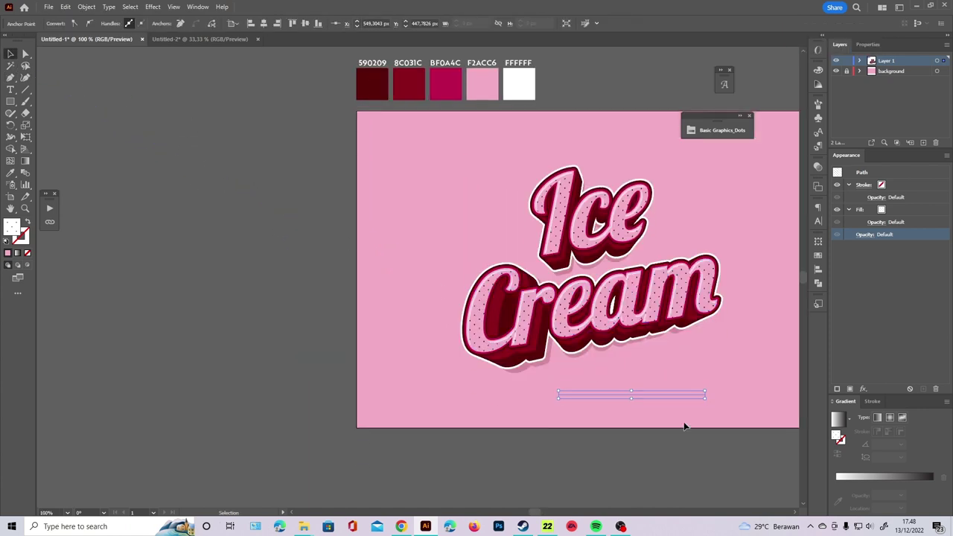
Step: Give the line a 20 pt dark red stroke
left_click(673, 392)
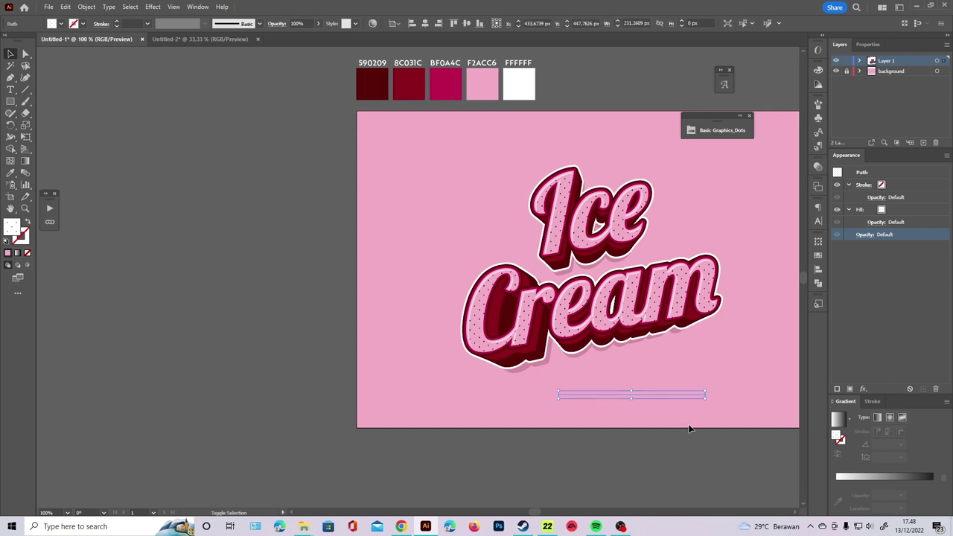
key("shift+x")
left_click(148, 23)
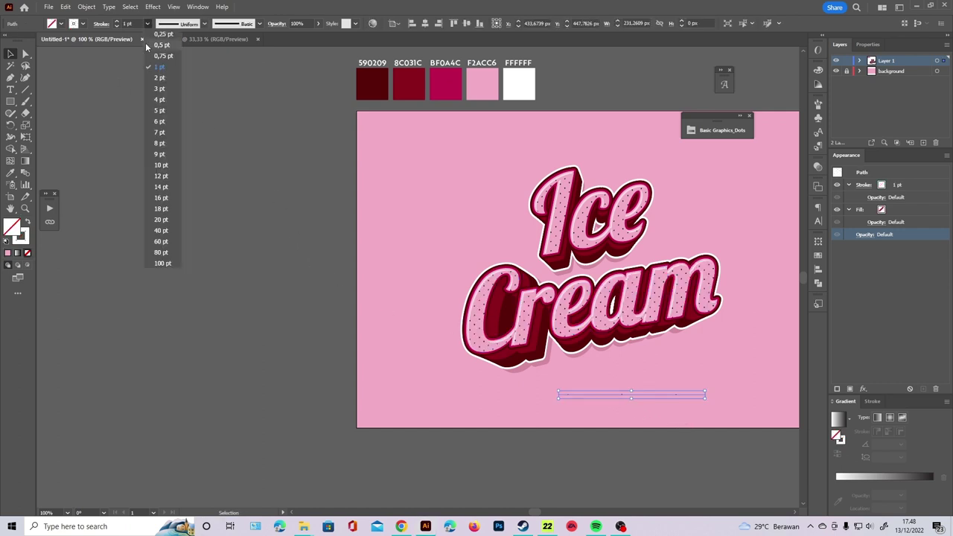
left_click(171, 227)
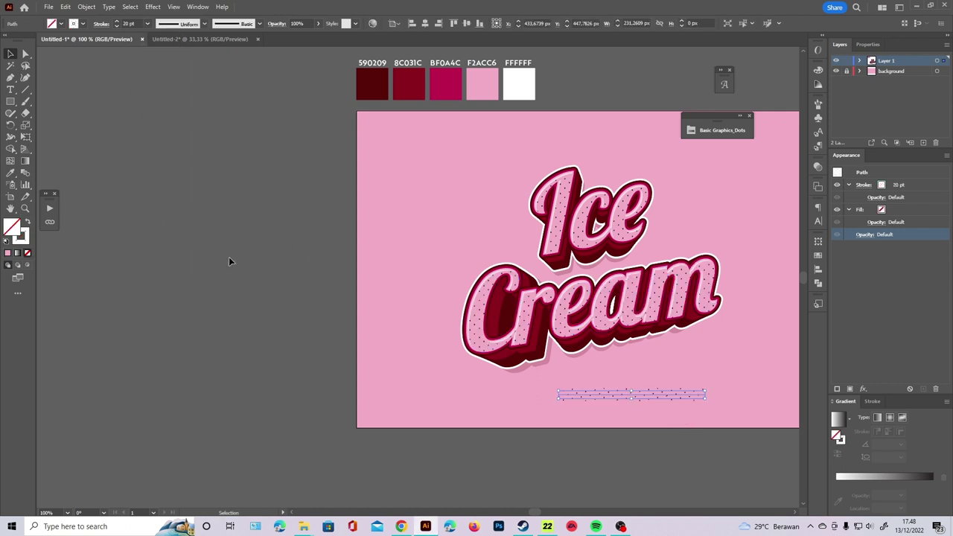
left_click(26, 241)
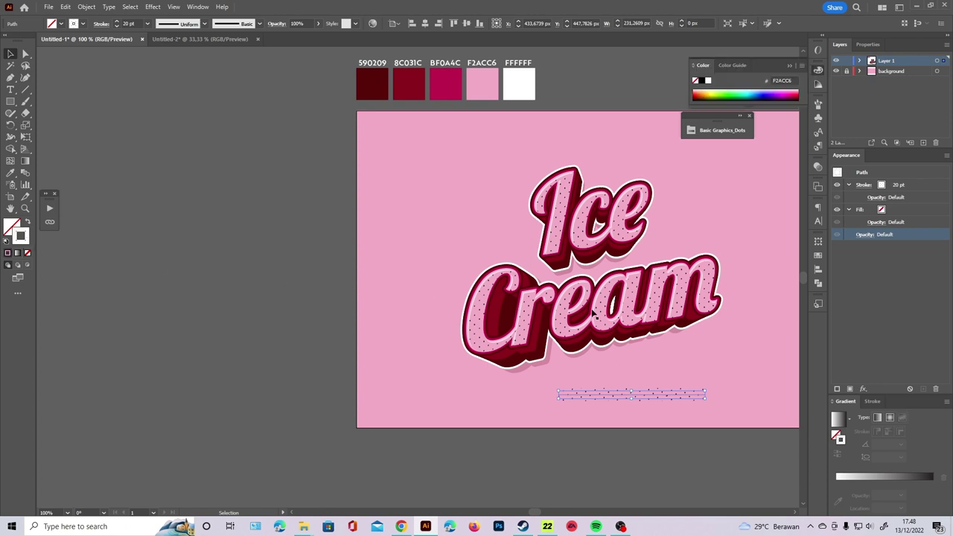
left_click(820, 255)
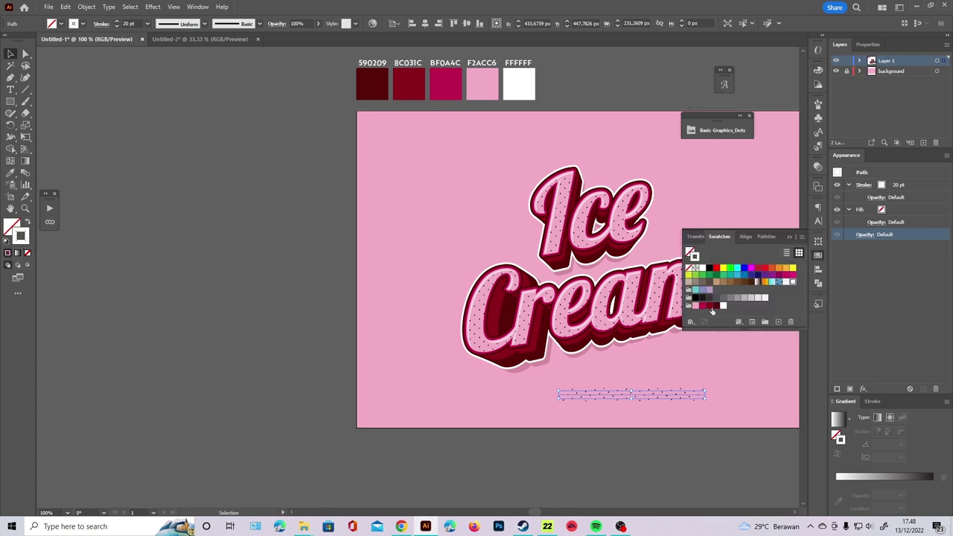
left_click(709, 305)
scroll(452, 330, "down", 5)
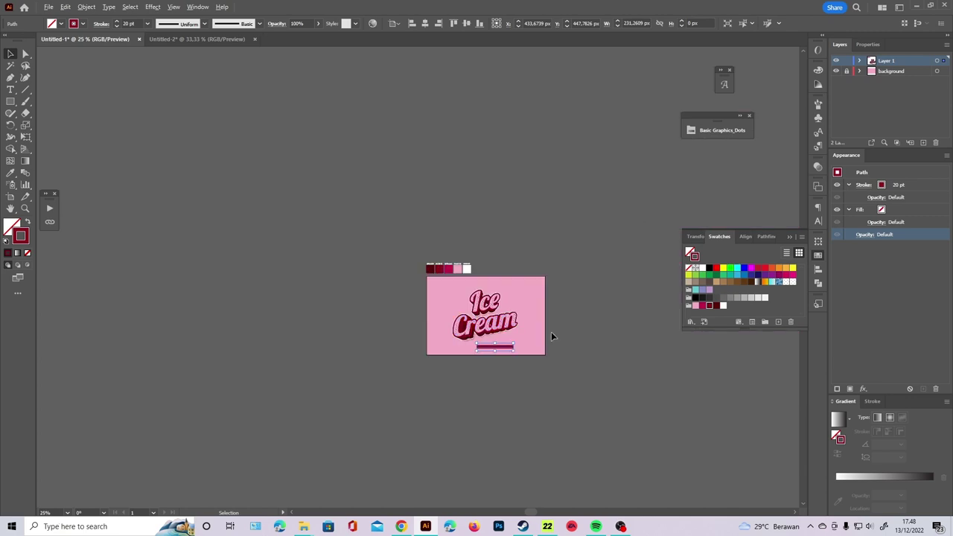
scroll(551, 332, "up", 4)
Step: Apply the wedge width profile and round caps to the stroke
left_click(170, 25)
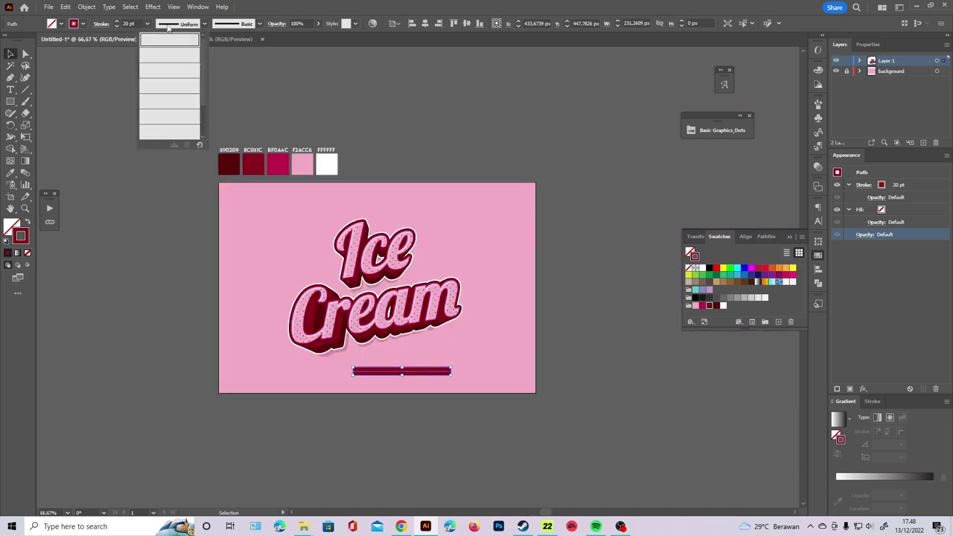
left_click(162, 102)
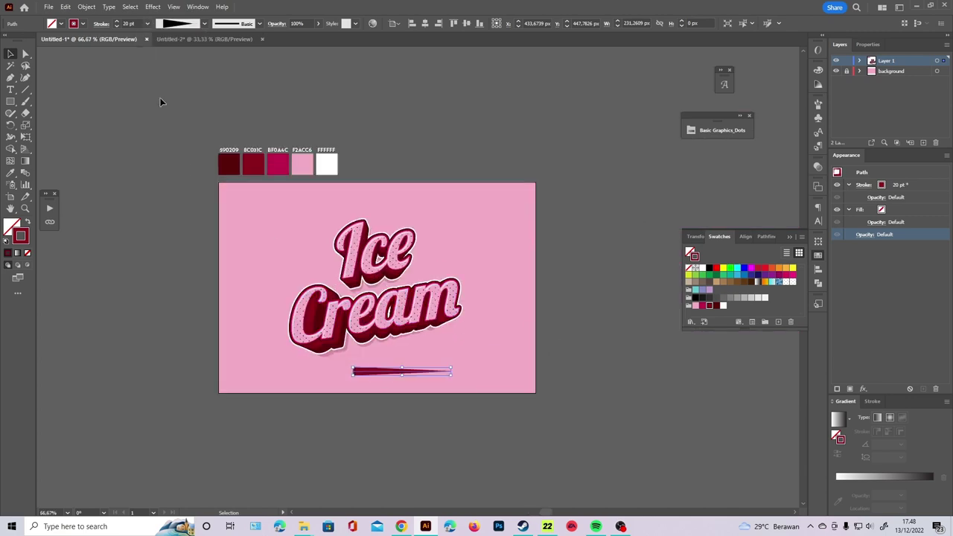
scroll(280, 282, "up", 4)
scroll(294, 296, "down", 1)
scroll(276, 263, "down", 4)
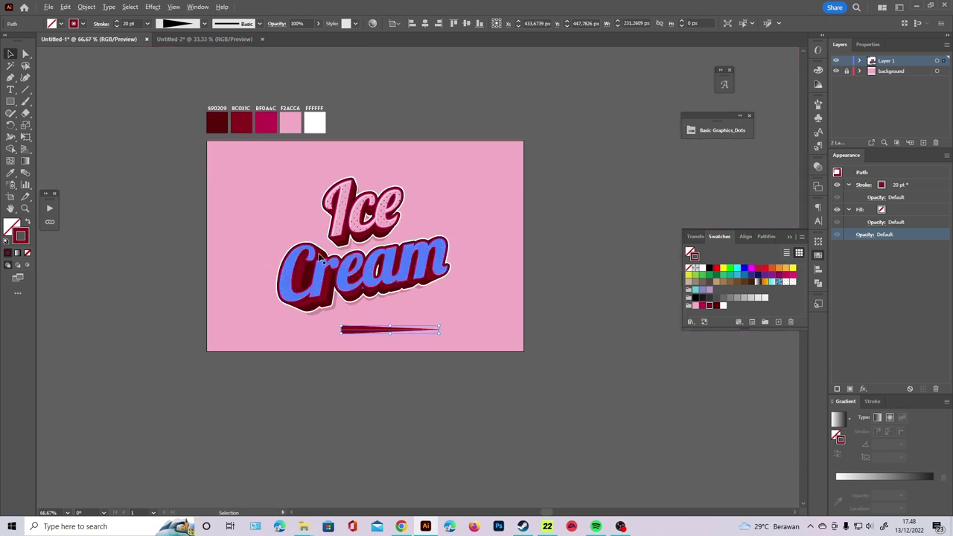
scroll(356, 272, "up", 2)
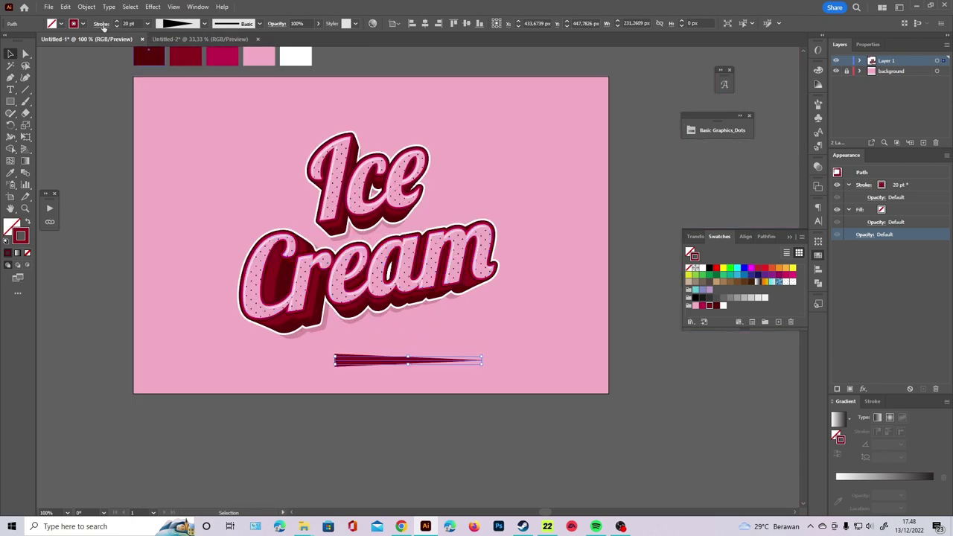
left_click(102, 24)
left_click(49, 48)
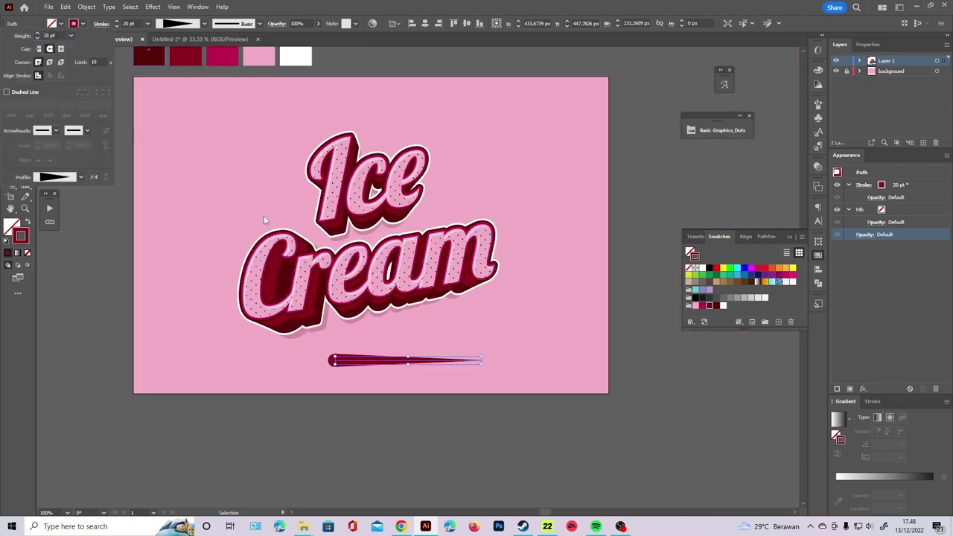
key("Escape")
Step: Expand the stroke's appearance into a shape and apply the pink polka-dot graphic style
left_click(86, 7)
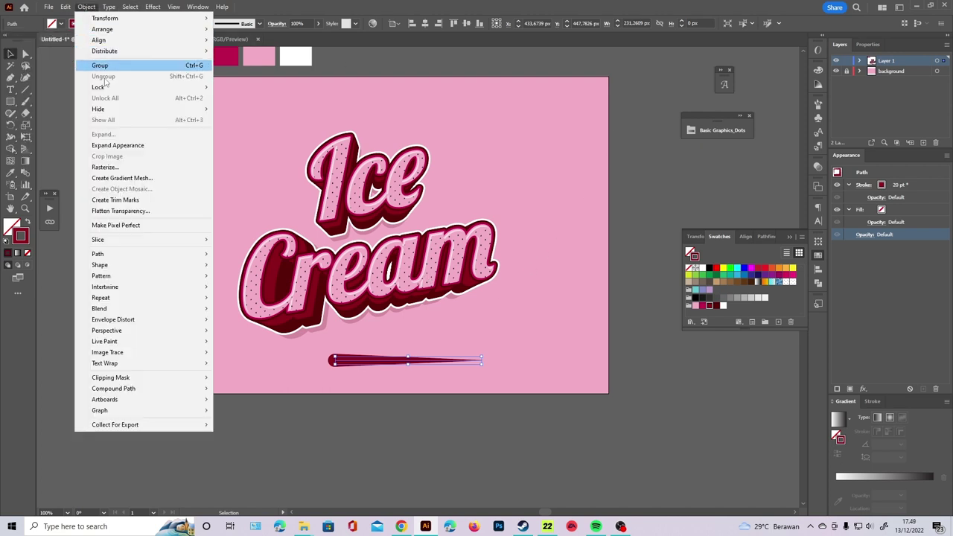
left_click(111, 147)
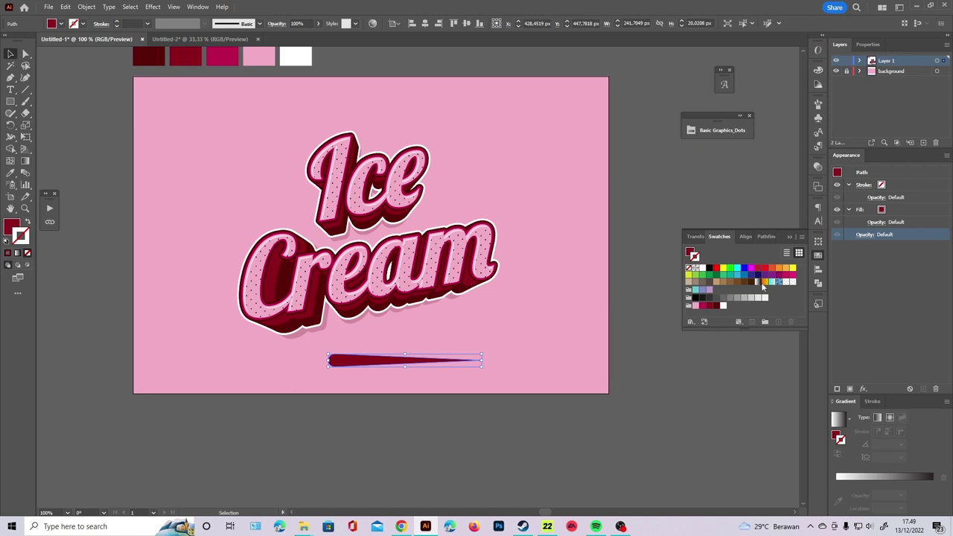
left_click(818, 304)
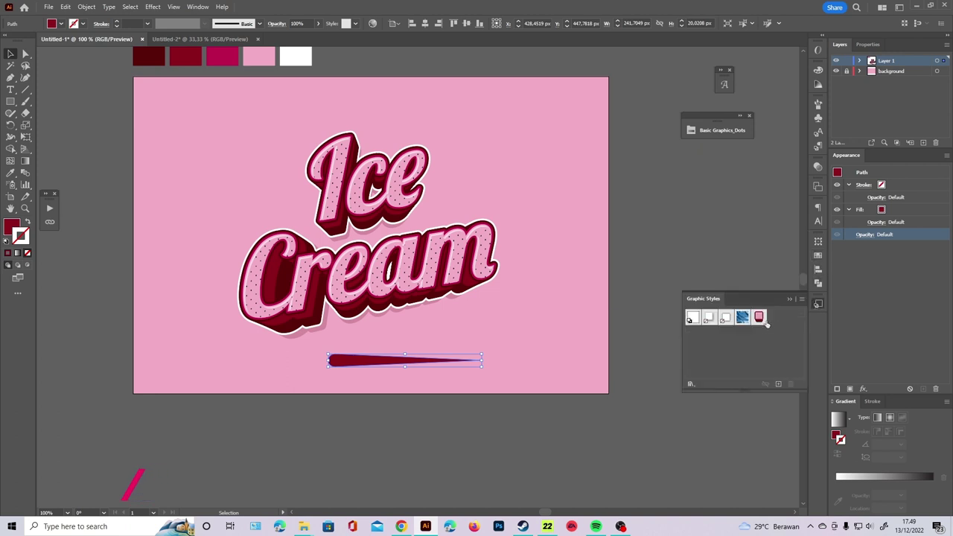
left_click(759, 317)
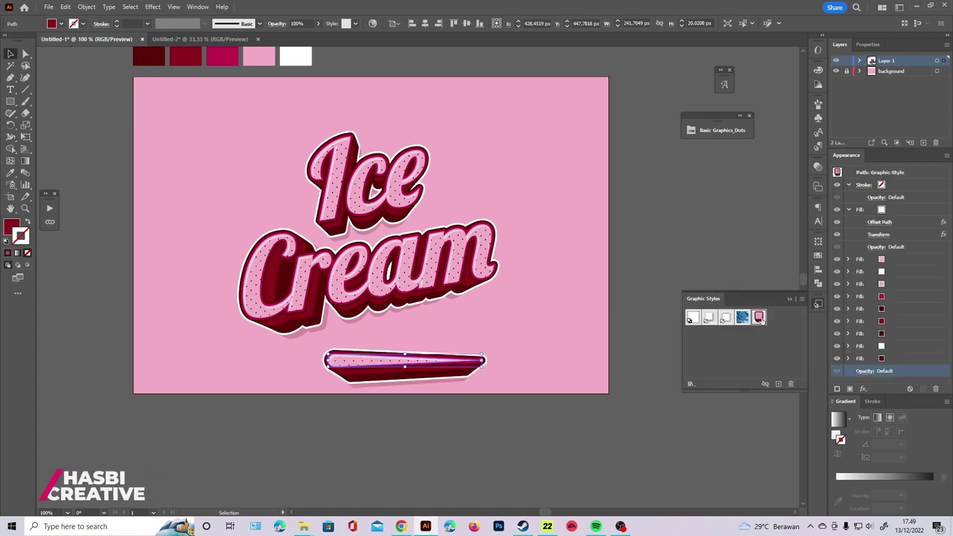
Step: Try a shear angle on the bar from the Properties transform settings
left_click(865, 44)
left_click(906, 114)
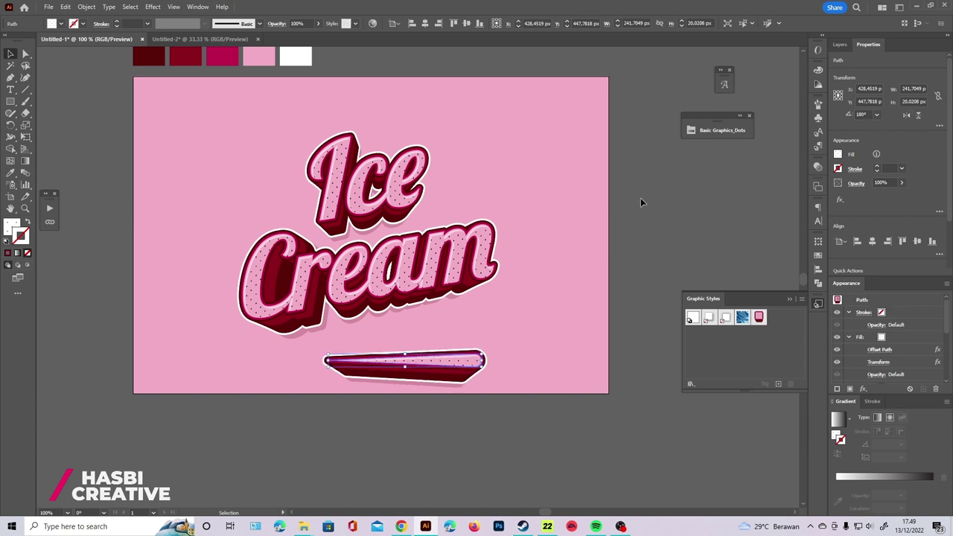
left_click(820, 242)
left_click(783, 278)
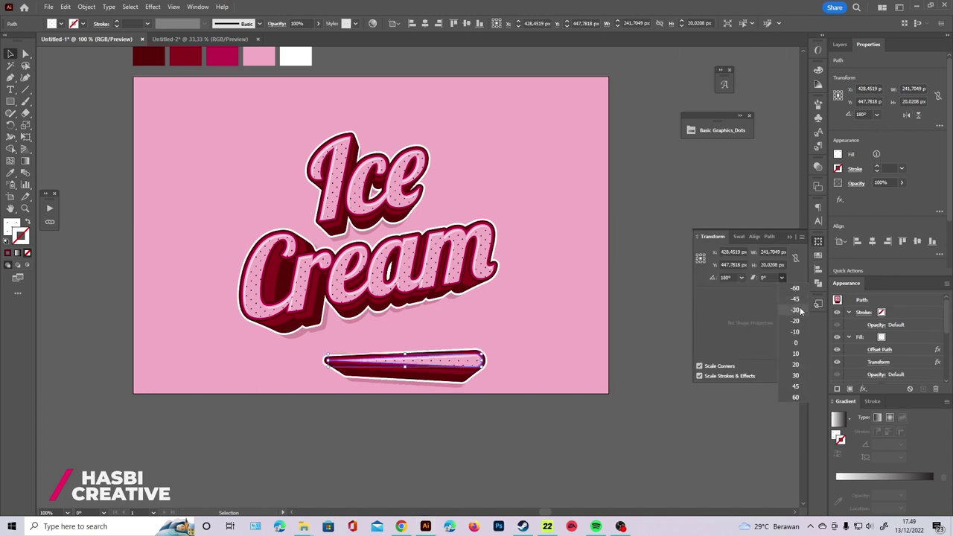
left_click(799, 354)
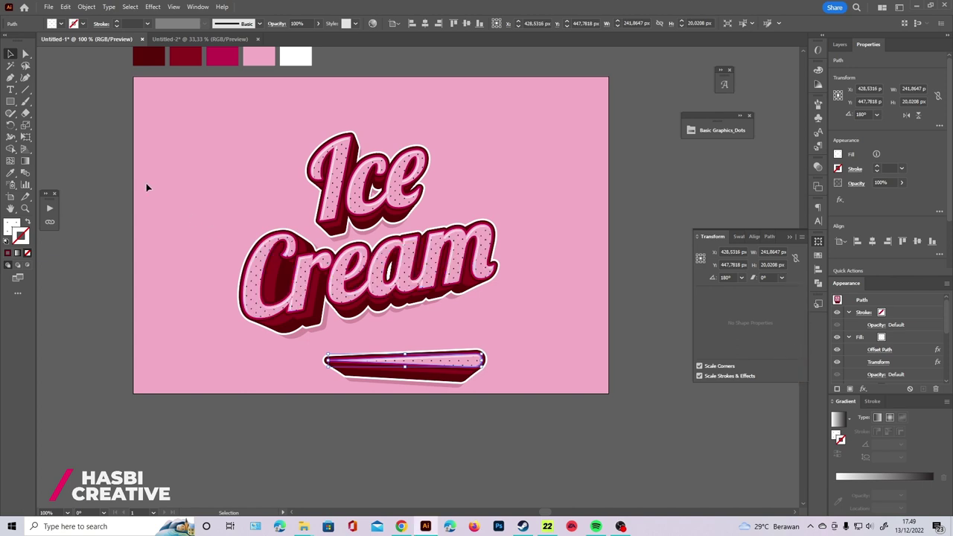
Step: Rotate the bar 10° and move it up just beneath 'Cream'
double_click(11, 125)
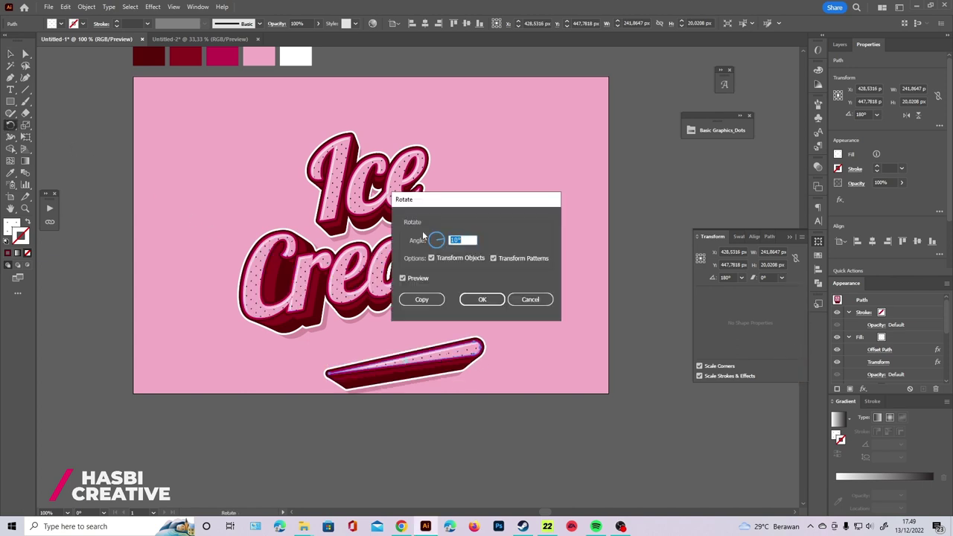
left_click(482, 300)
left_click(11, 53)
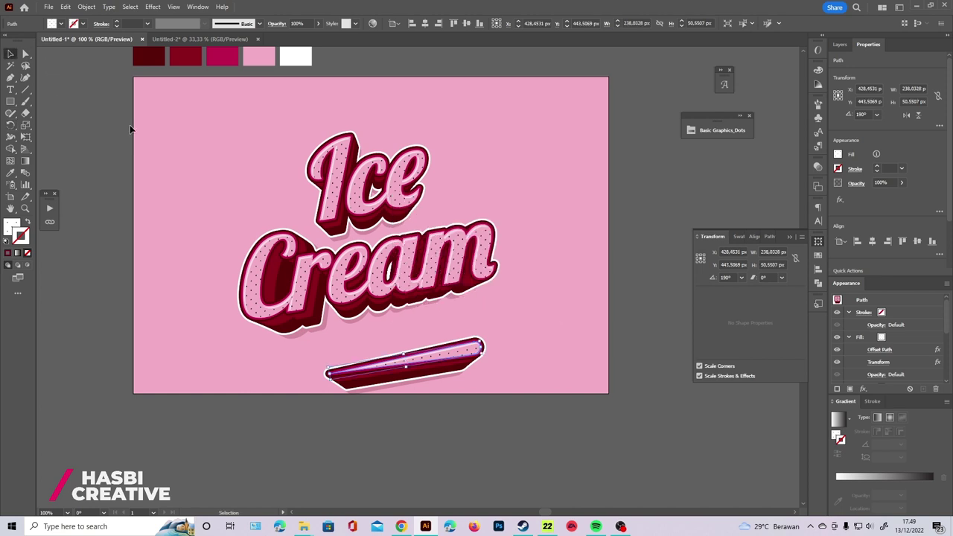
left_click_drag(426, 358, 409, 325)
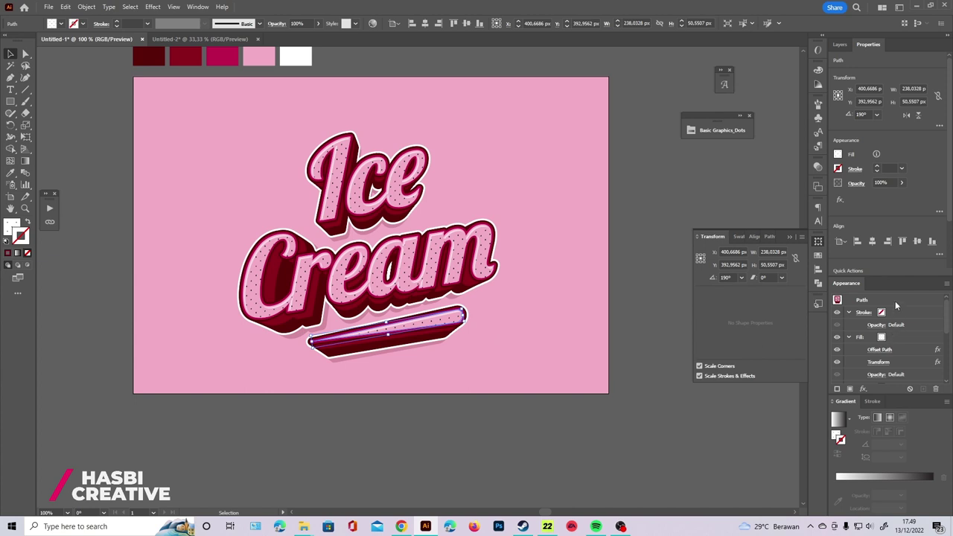
left_click(864, 388)
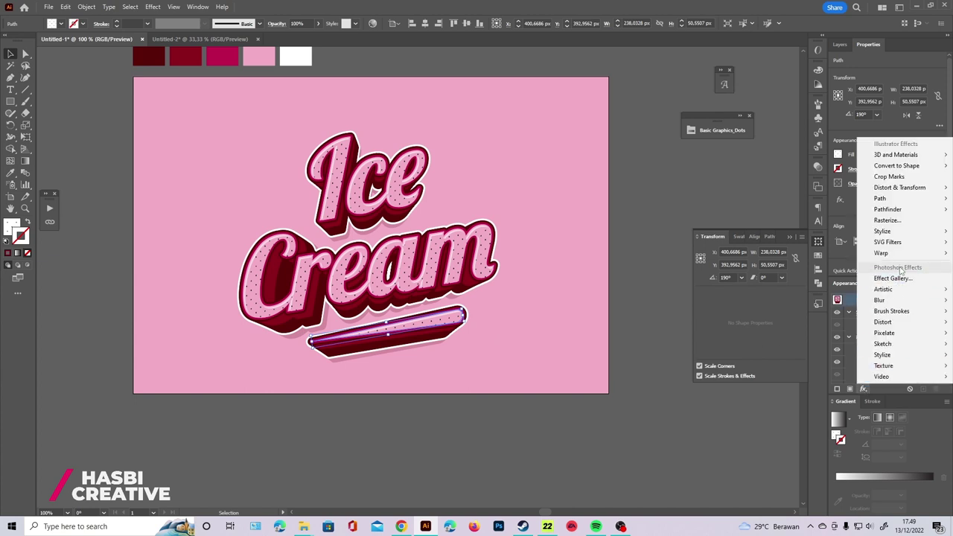
Step: Apply an Arc warp with Bend around 12% to curve the bar
left_click(801, 257)
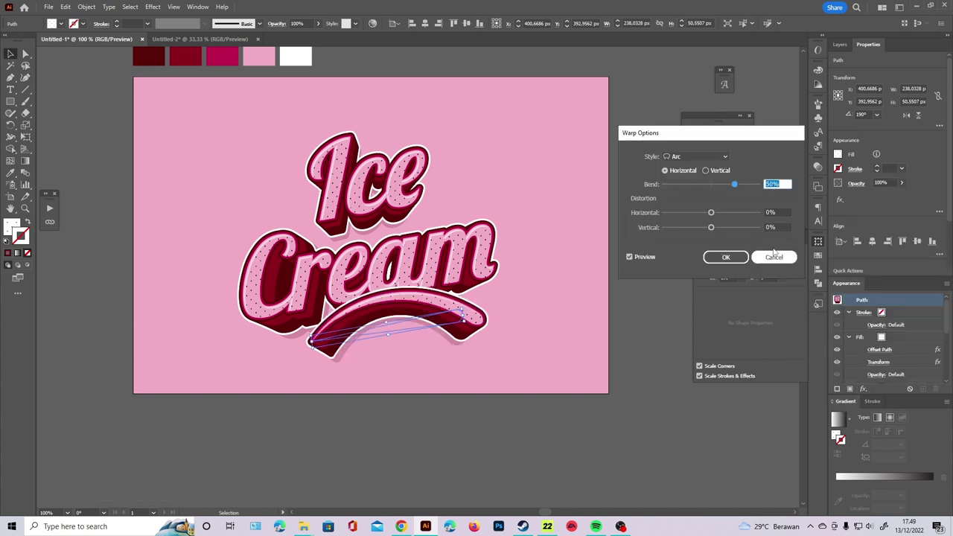
scroll(773, 183, "down", 4)
scroll(773, 184, "down", 4)
scroll(773, 183, "down", 4)
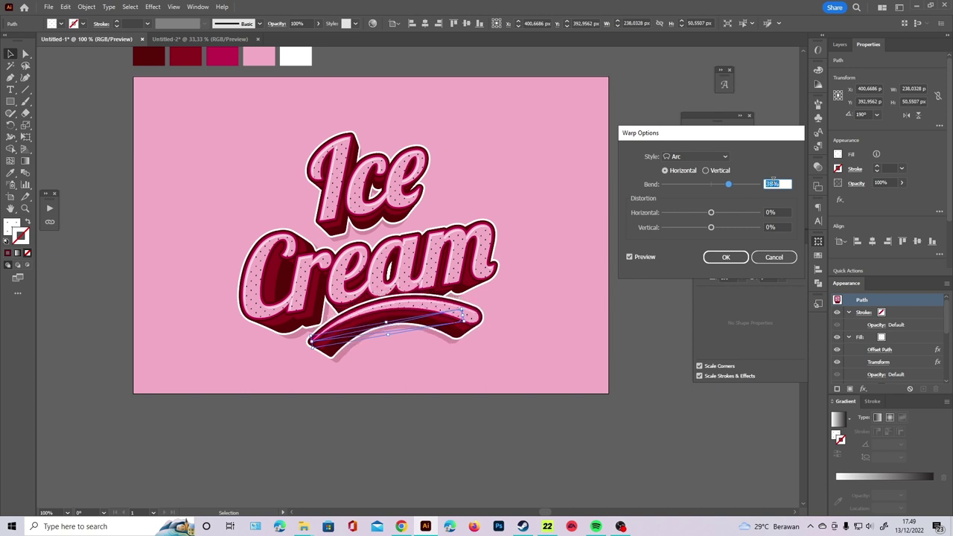
scroll(773, 184, "down", 5)
scroll(773, 183, "down", 5)
scroll(773, 183, "down", 5)
scroll(773, 183, "down", 6)
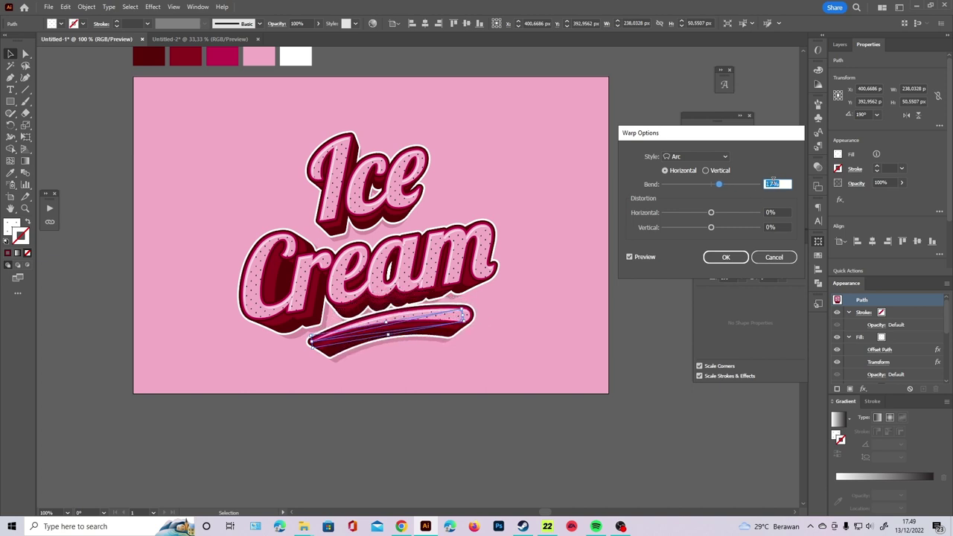
scroll(773, 184, "down", 5)
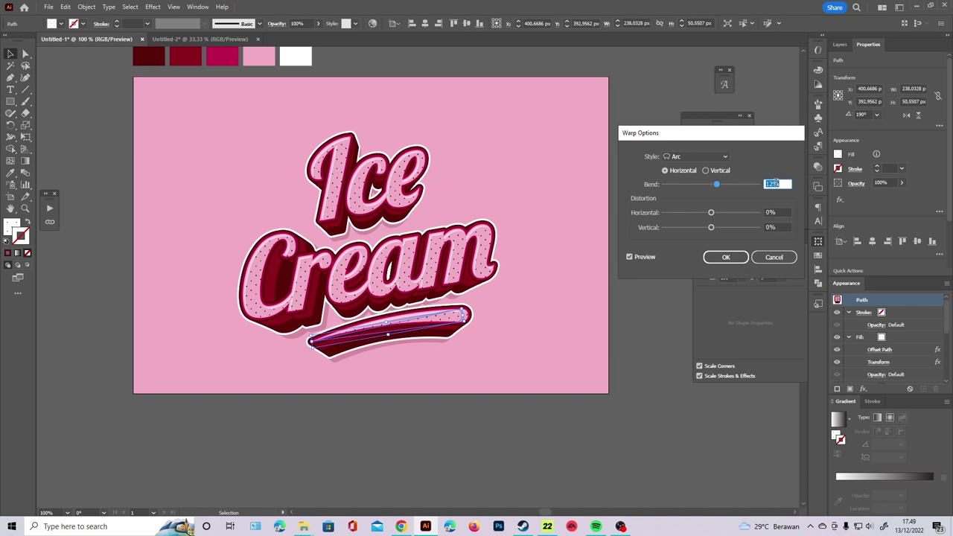
left_click(726, 257)
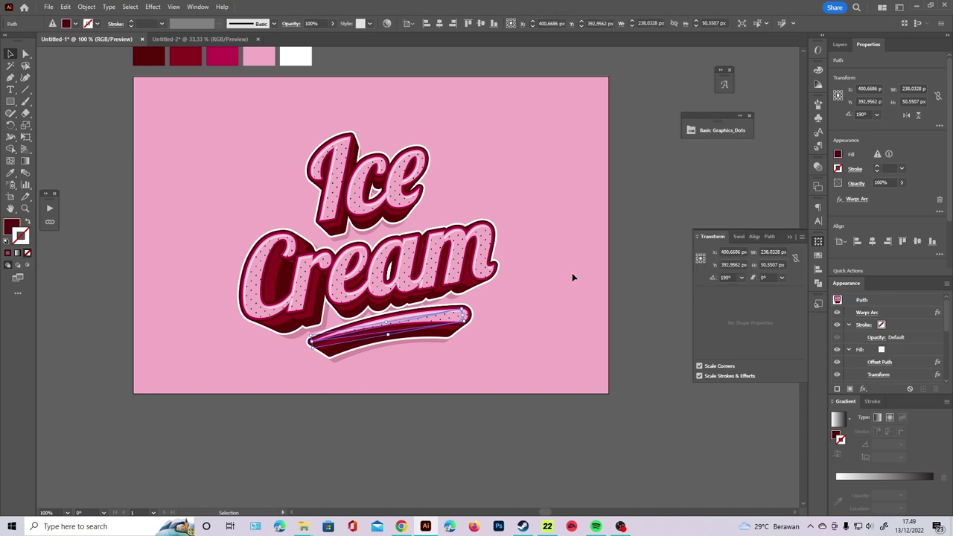
left_click(572, 272)
scroll(568, 269, "down", 1)
Step: Select all the Ice Cream artwork with the Selection tool
left_click(483, 260)
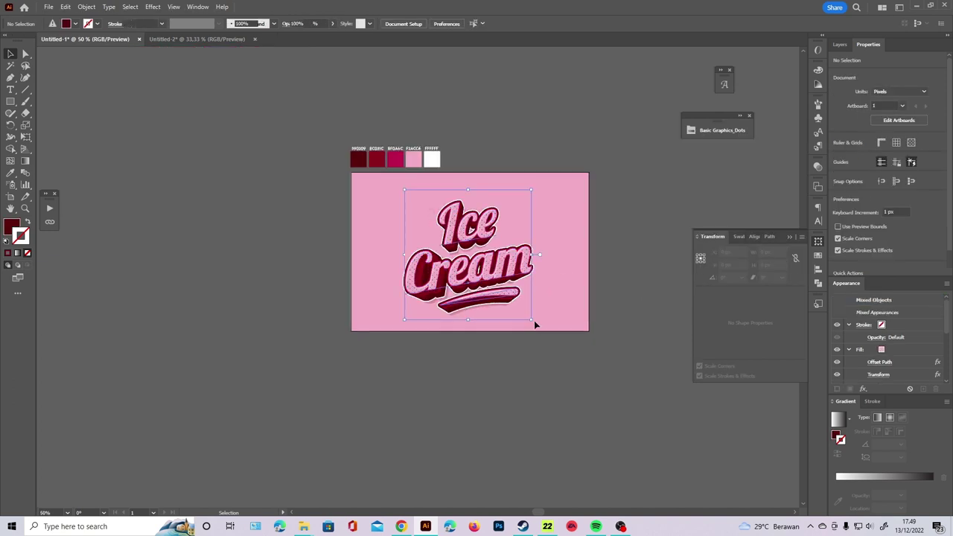
left_click(574, 281)
left_click(507, 298)
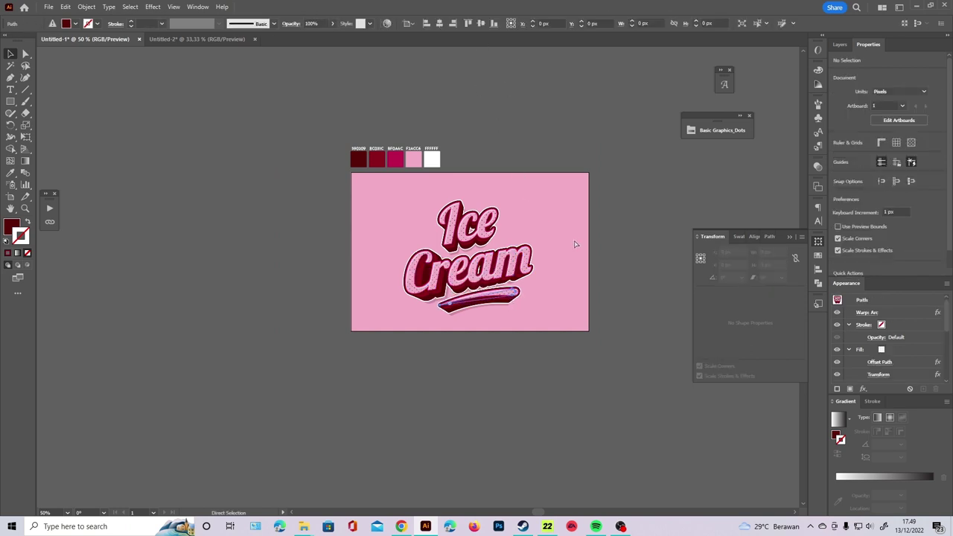
scroll(552, 304, "up", 3)
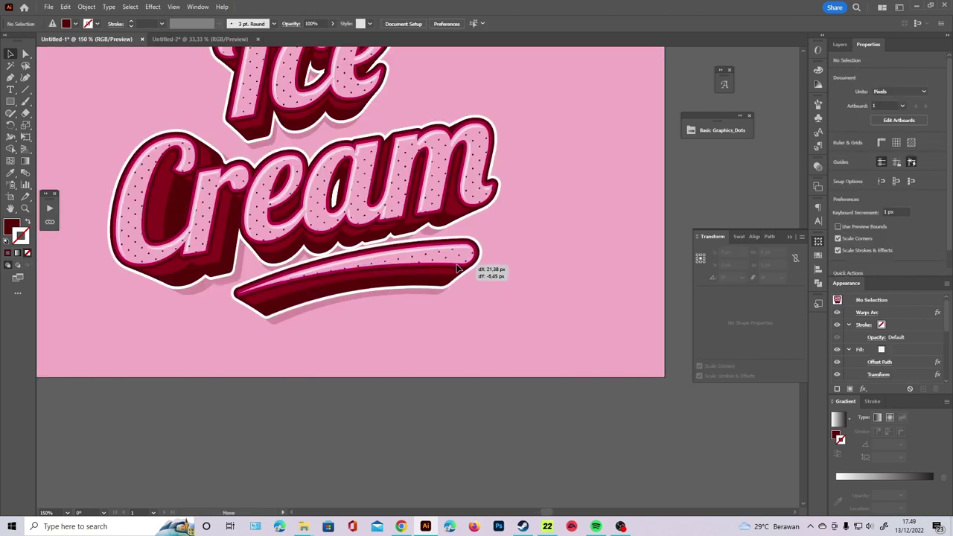
left_click(542, 258)
scroll(541, 258, "down", 2)
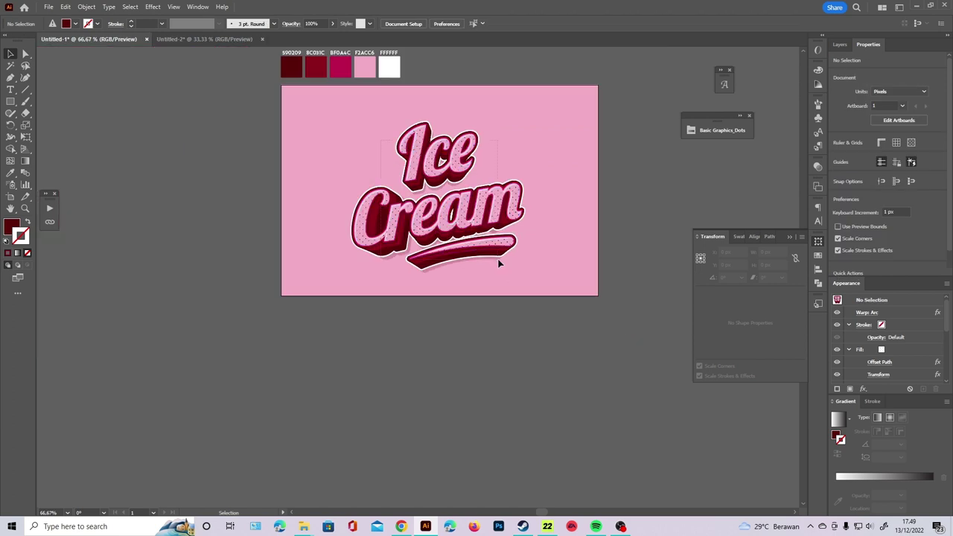
key("ctrl+a")
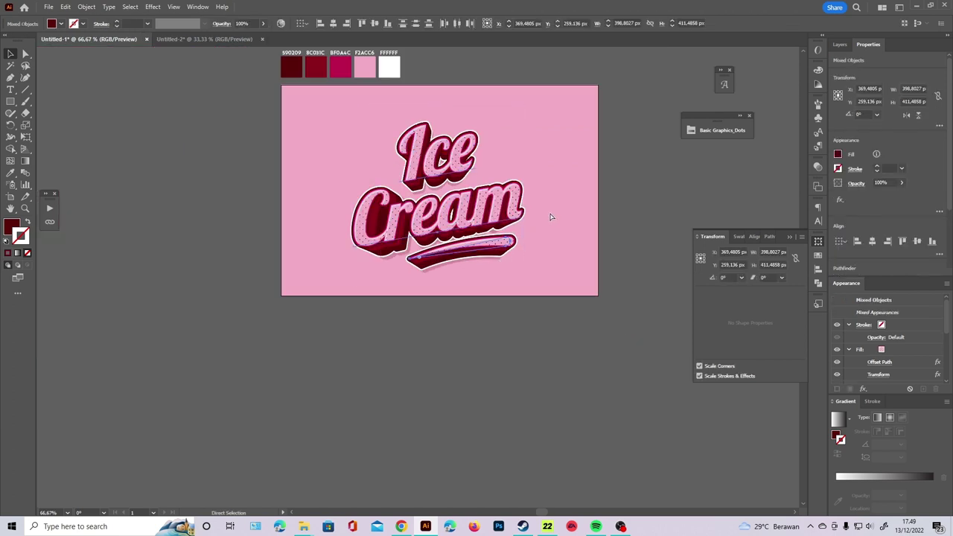
key("v")
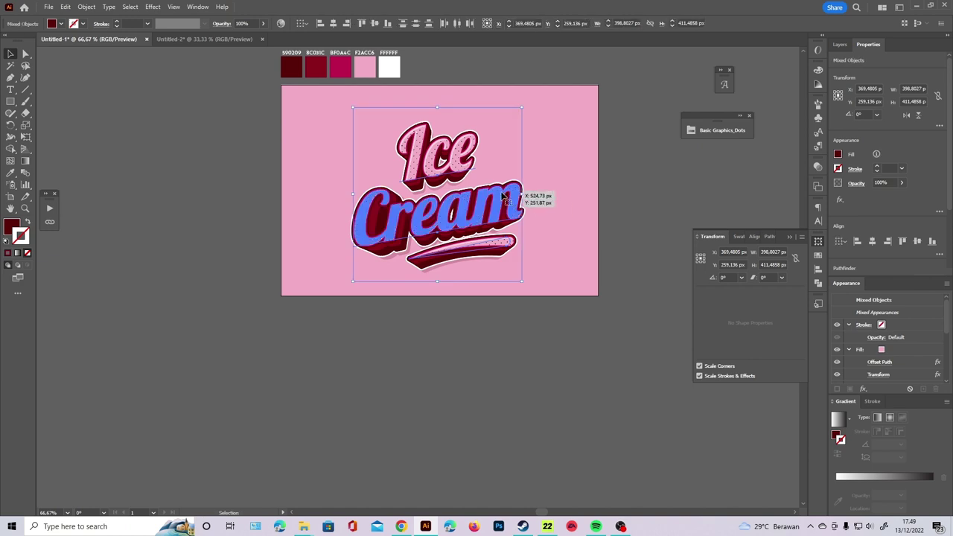
Step: Group the artwork and centre it vertically on the artboard
right_click(503, 197)
key("Escape")
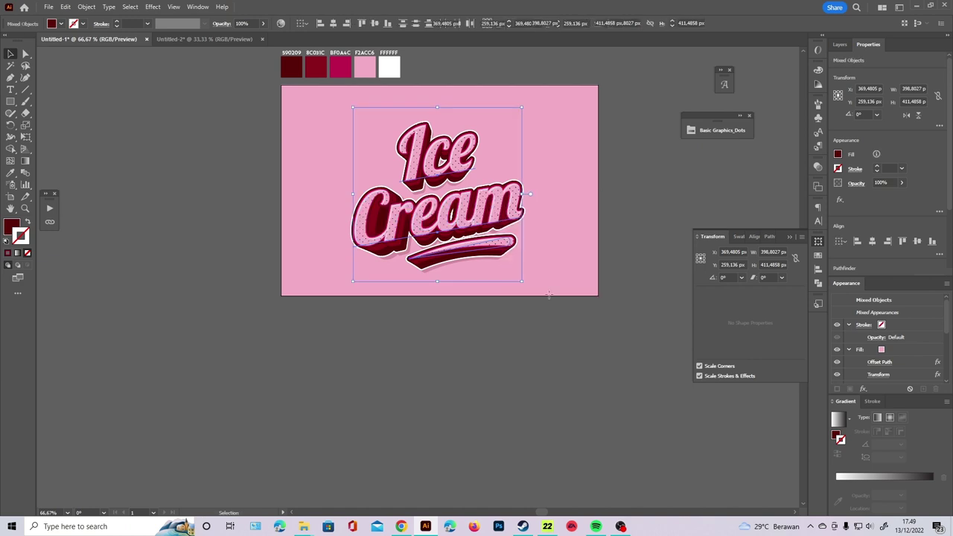
key("ctrl+g")
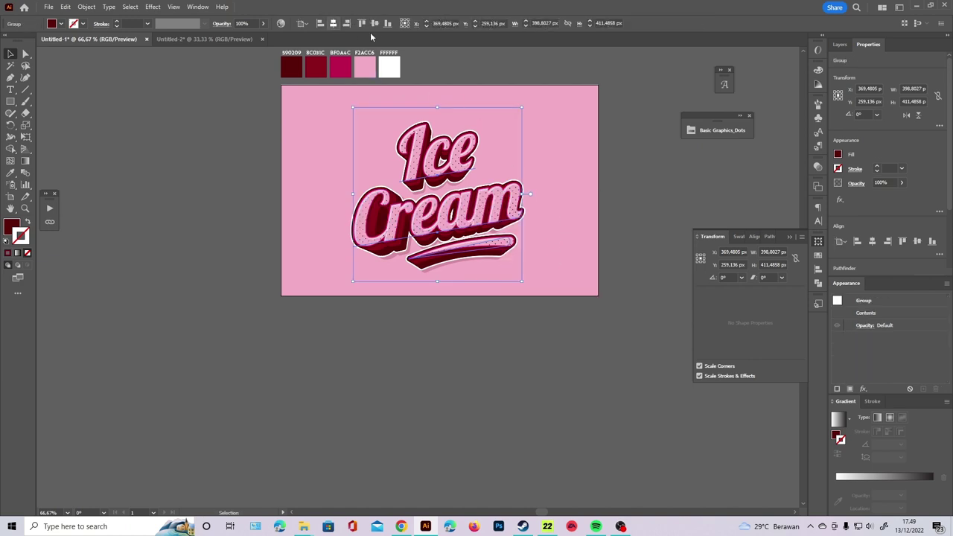
left_click(374, 23)
left_click(551, 155)
scroll(553, 182, "up", 1)
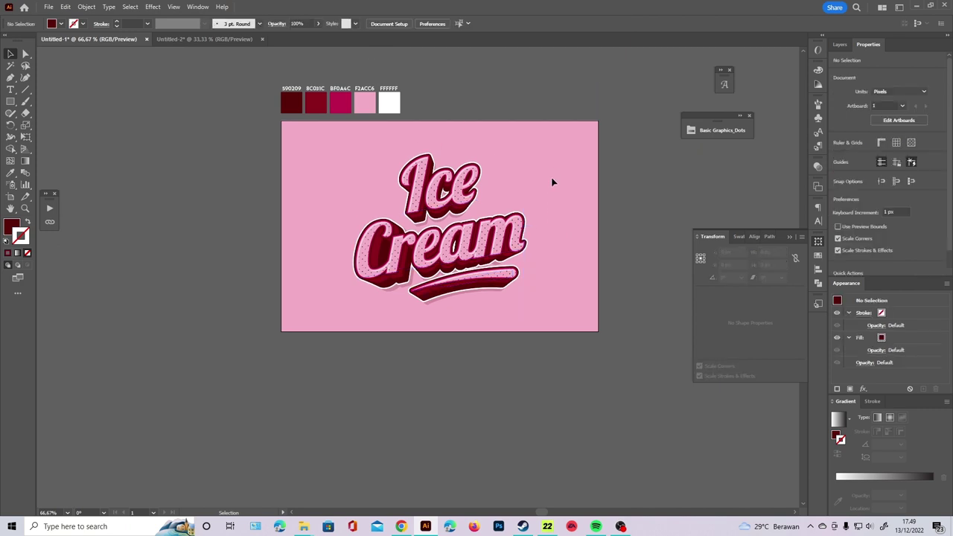
left_click(789, 237)
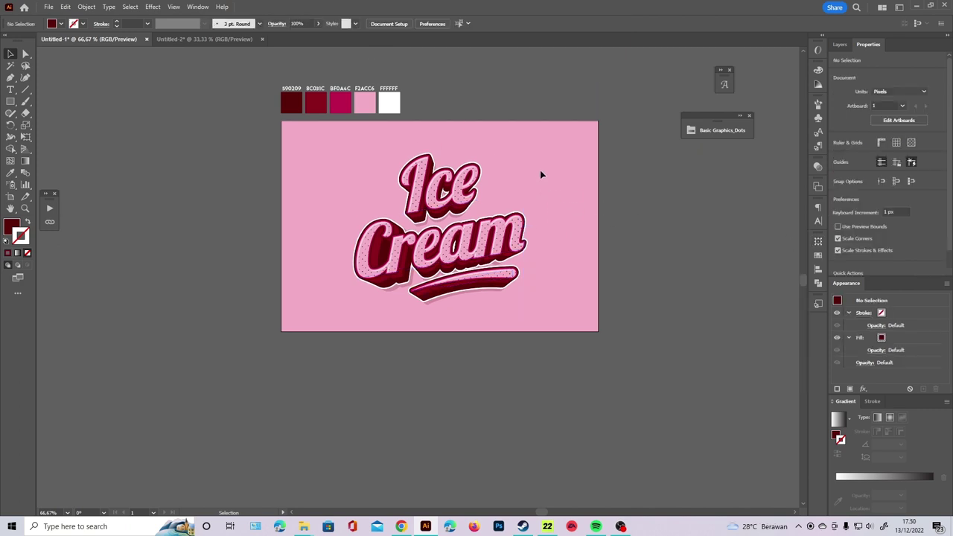
Step: Ungroup the lettering pieces and deselect them
right_click(482, 261)
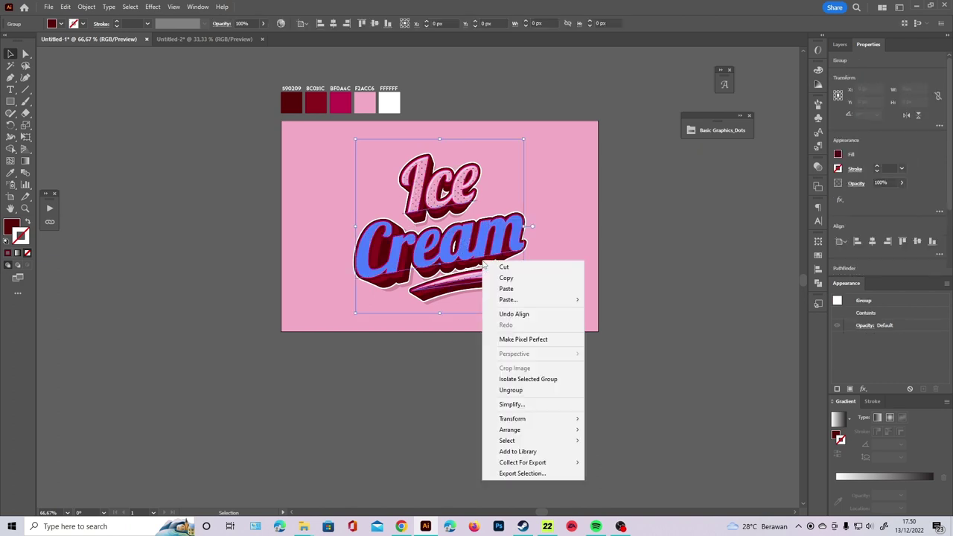
left_click(510, 389)
left_click(579, 310)
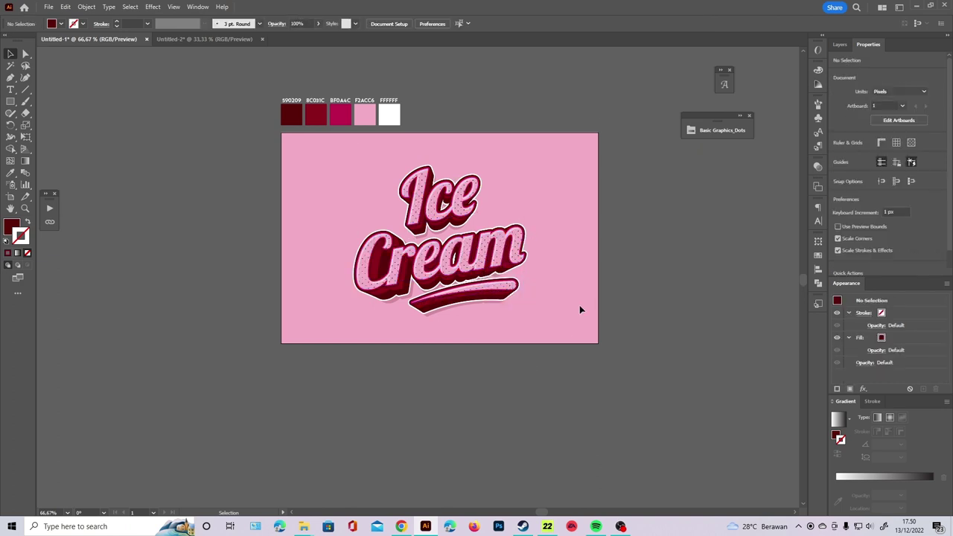
Step: Retype the two words of the lettering as 'Like' and 'Subscribe'
left_click(431, 210)
double_click(431, 211)
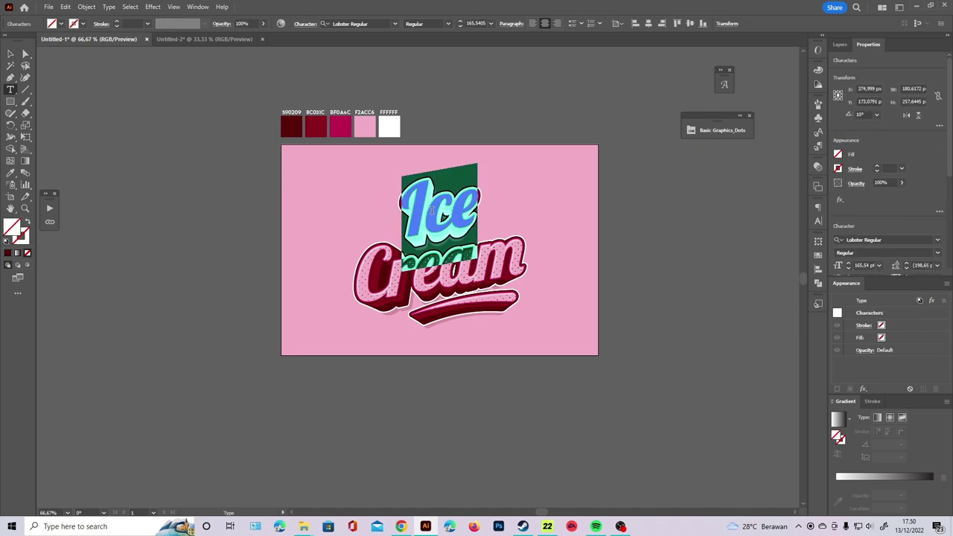
type("IIK")
key("BackSpace")
key("BackSpace")
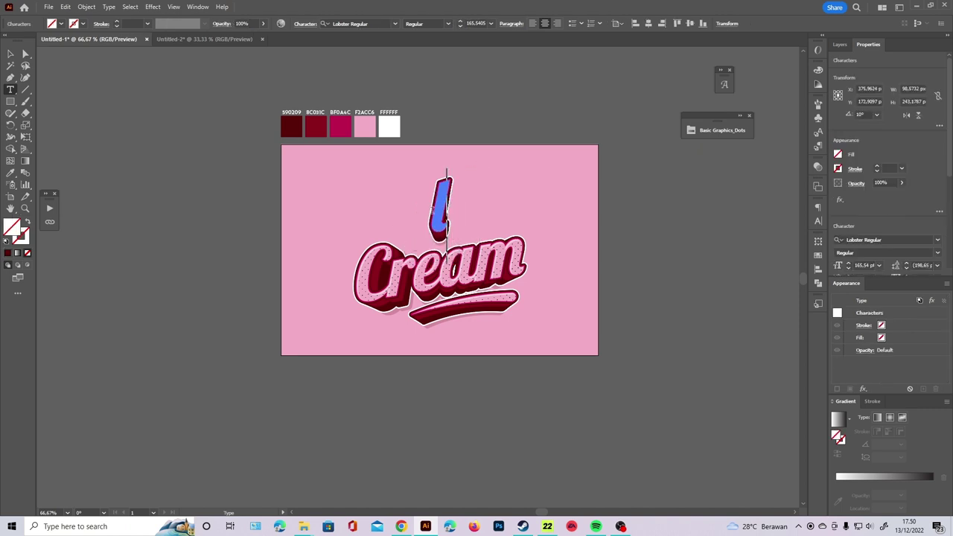
key("BackSpace")
type("Like")
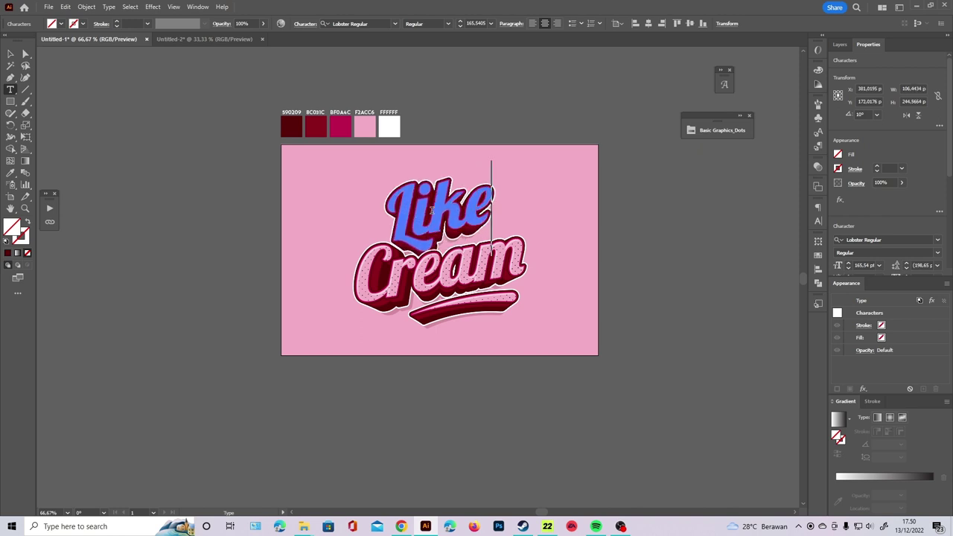
left_click(441, 250)
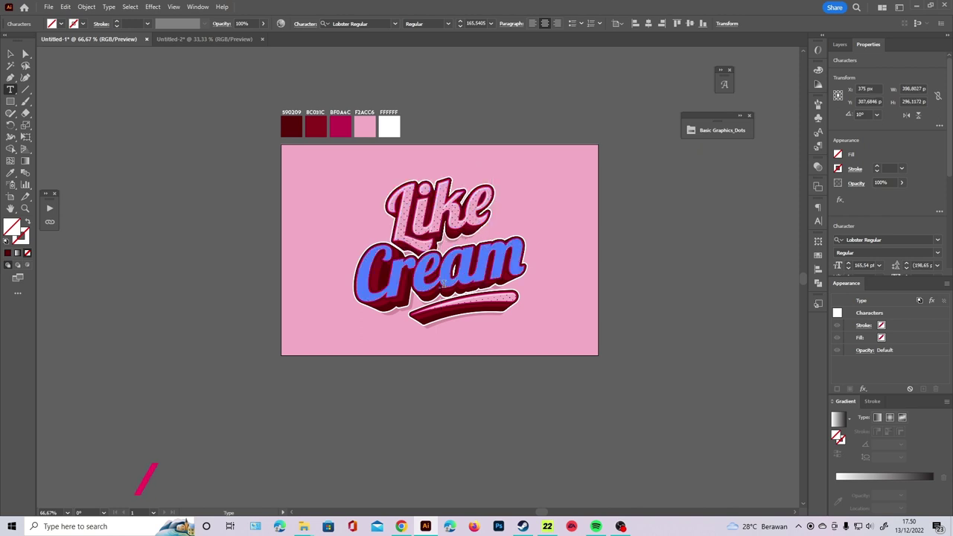
key("ctrl+a")
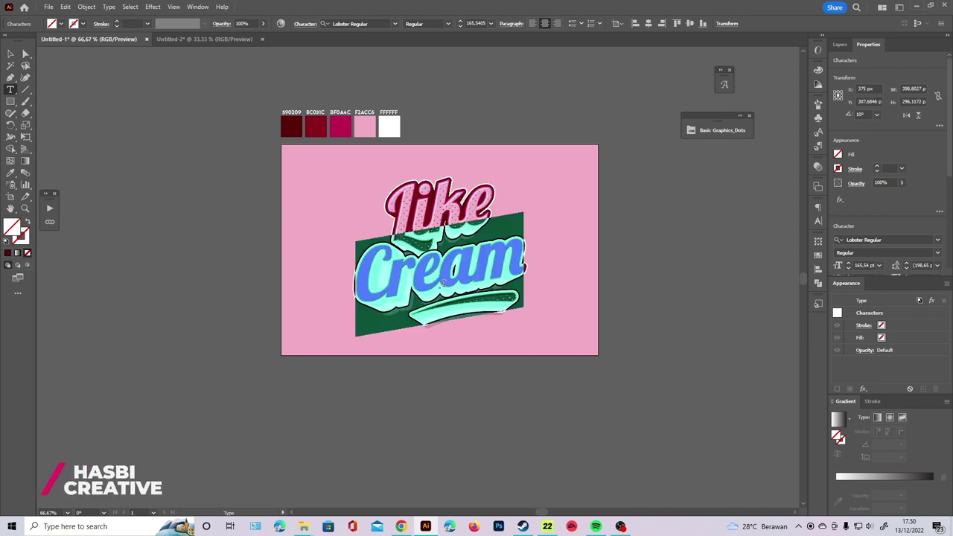
type("Sub")
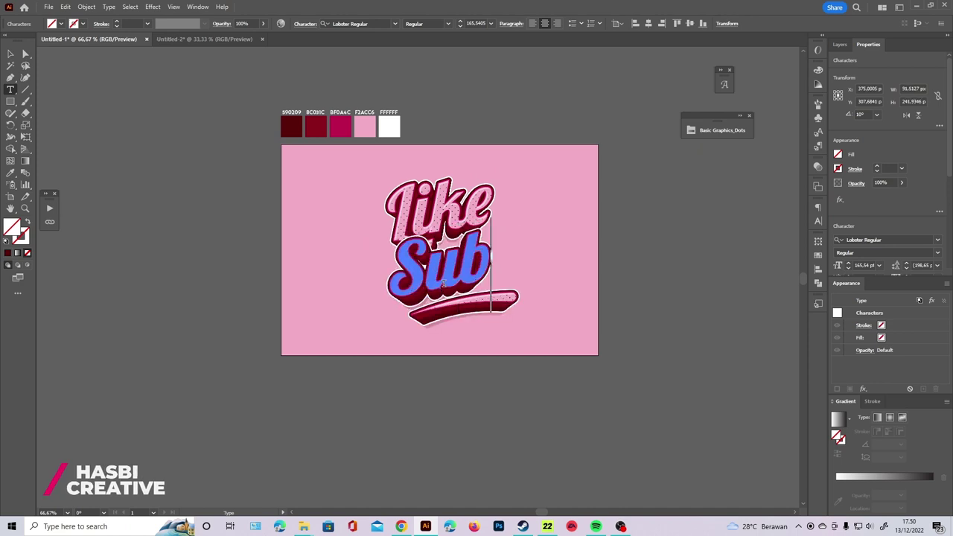
type("scribe")
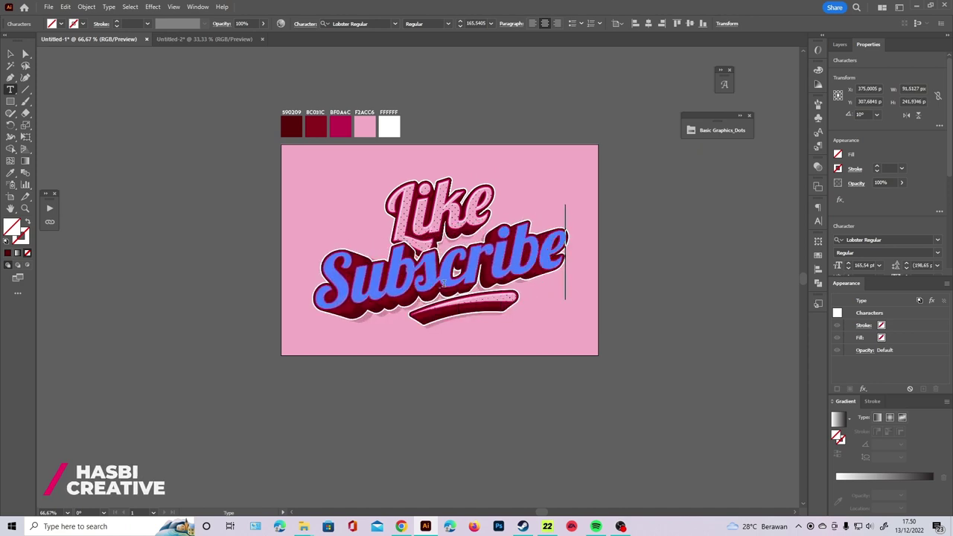
left_click(11, 54)
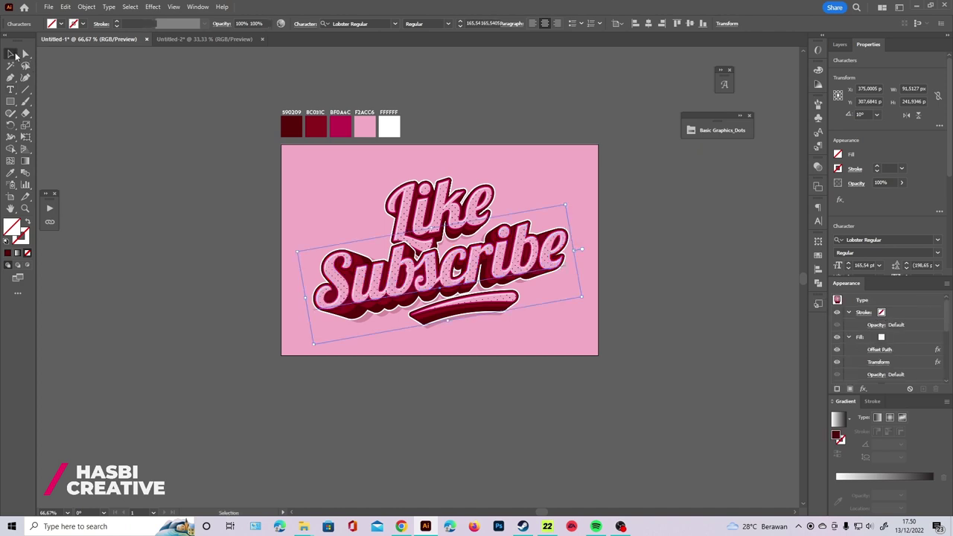
Step: Replace the first word with a name and the second with 'Creative'
double_click(382, 246)
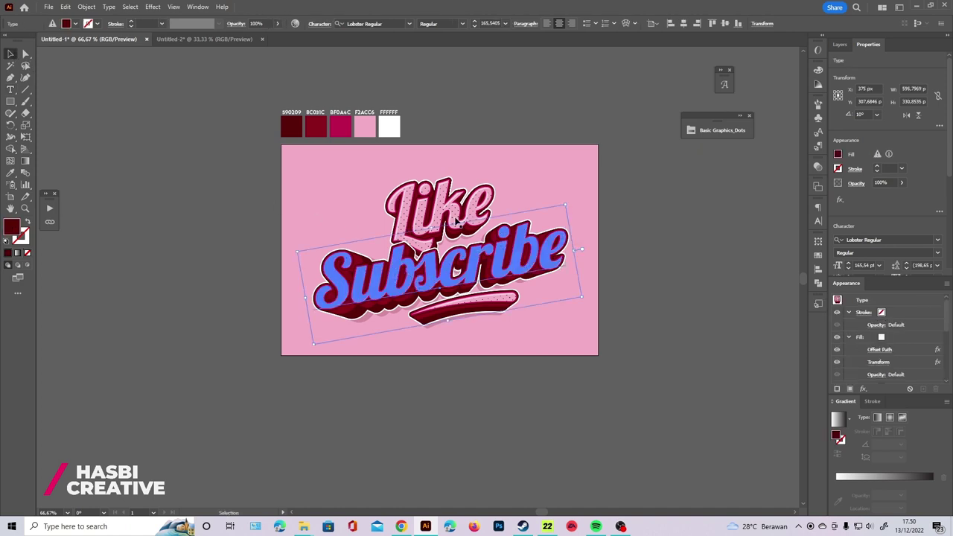
double_click(454, 212)
left_click(454, 212)
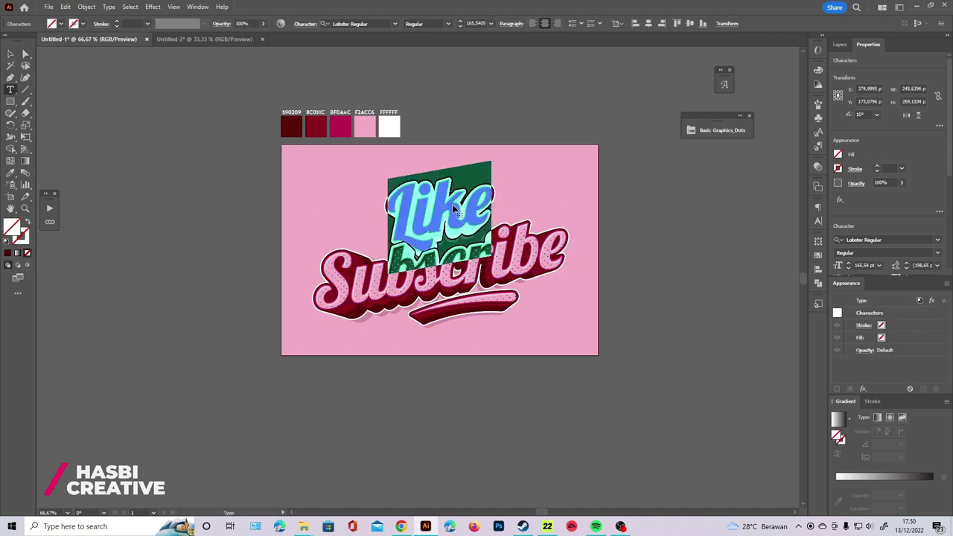
type("Hasb")
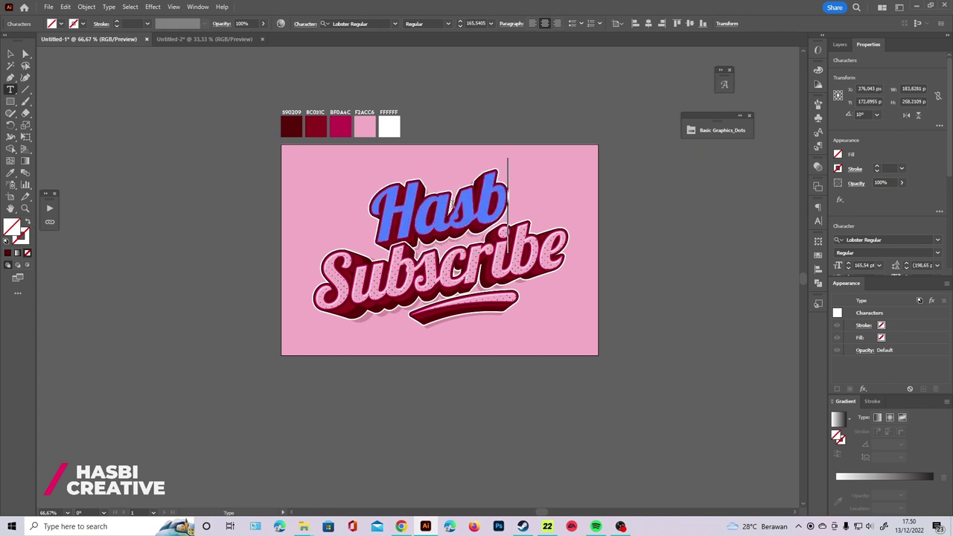
type("i")
triple_click(449, 287)
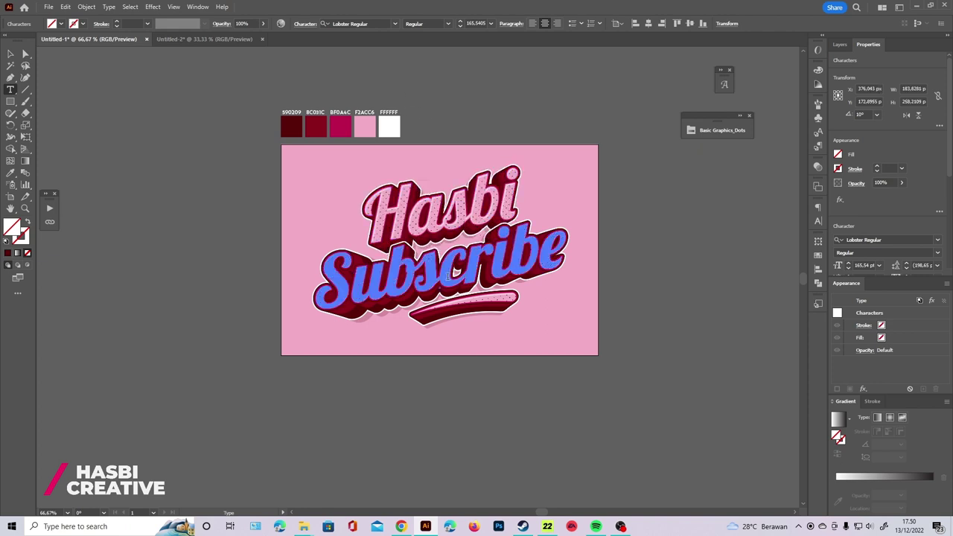
type("Cr")
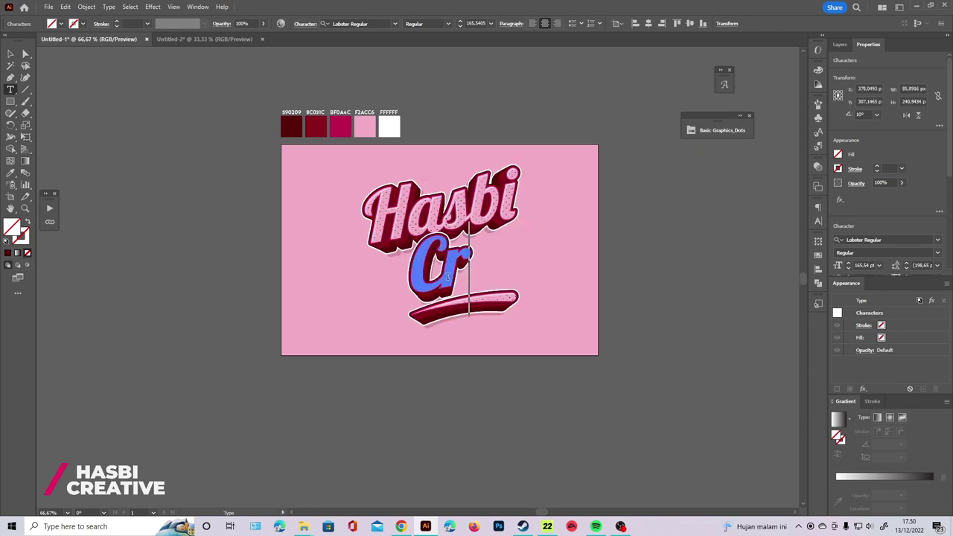
type("eative")
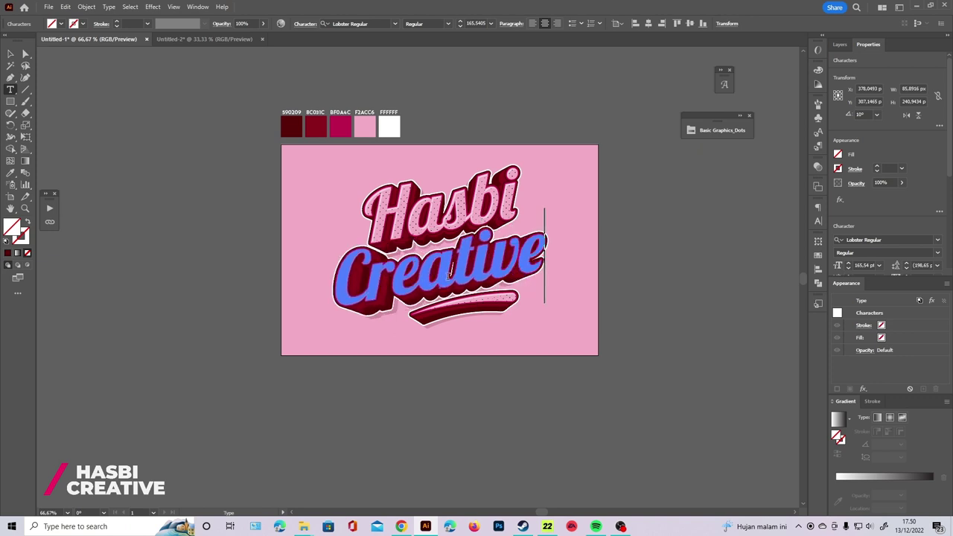
triple_click(423, 212)
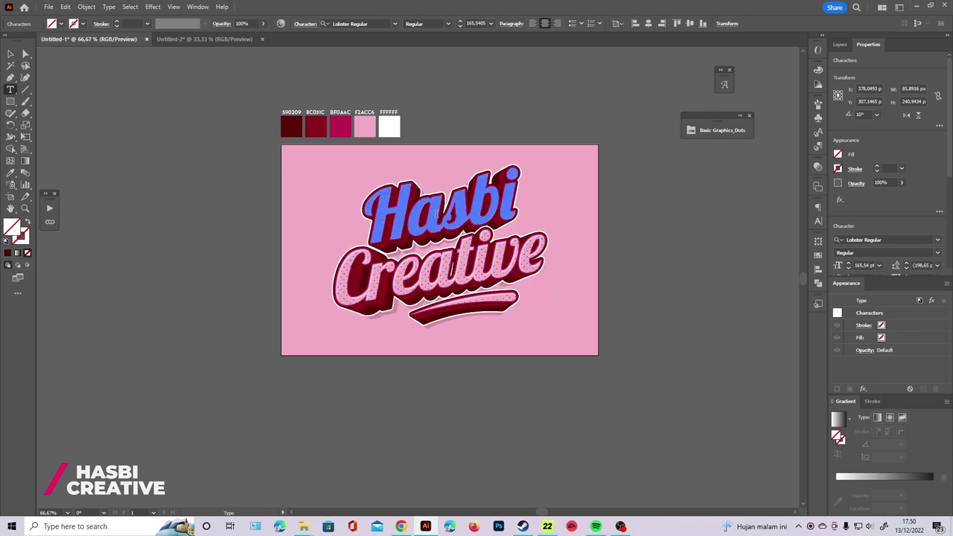
left_click(10, 53)
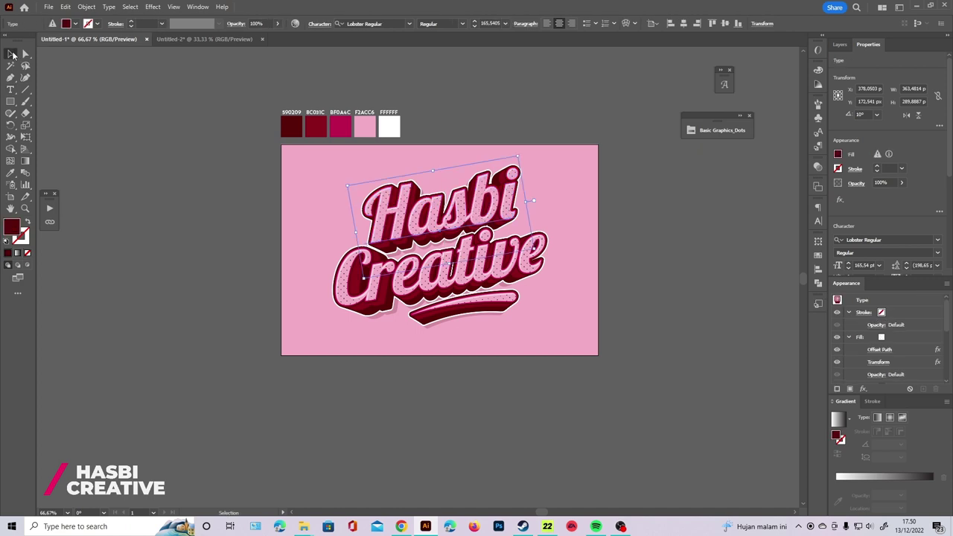
Step: Change the lettering words to 'thank' and 'you'
double_click(420, 216)
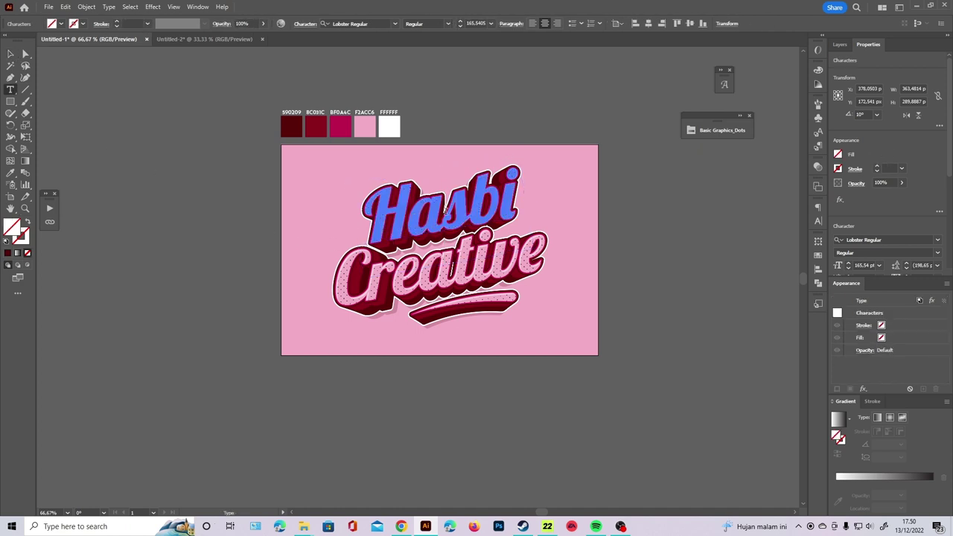
triple_click(445, 212)
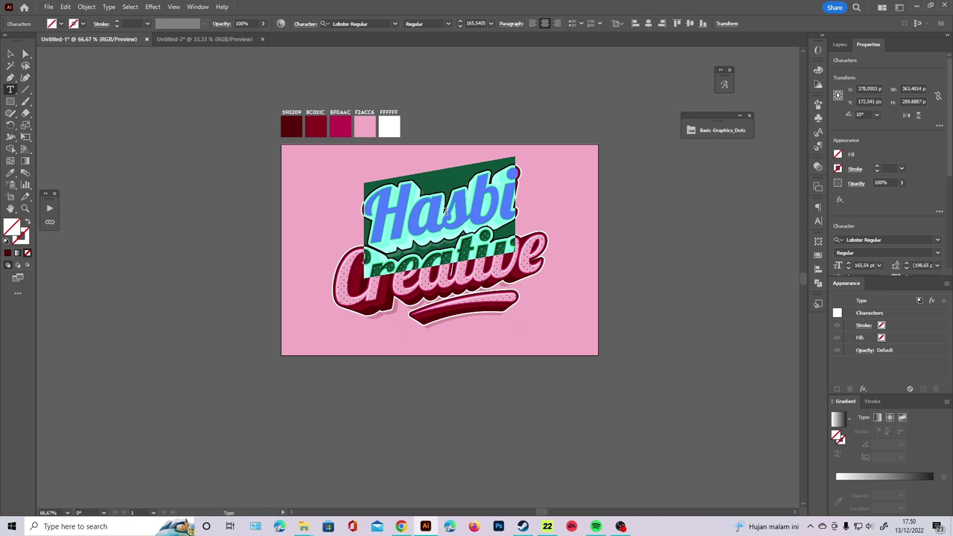
type("tha")
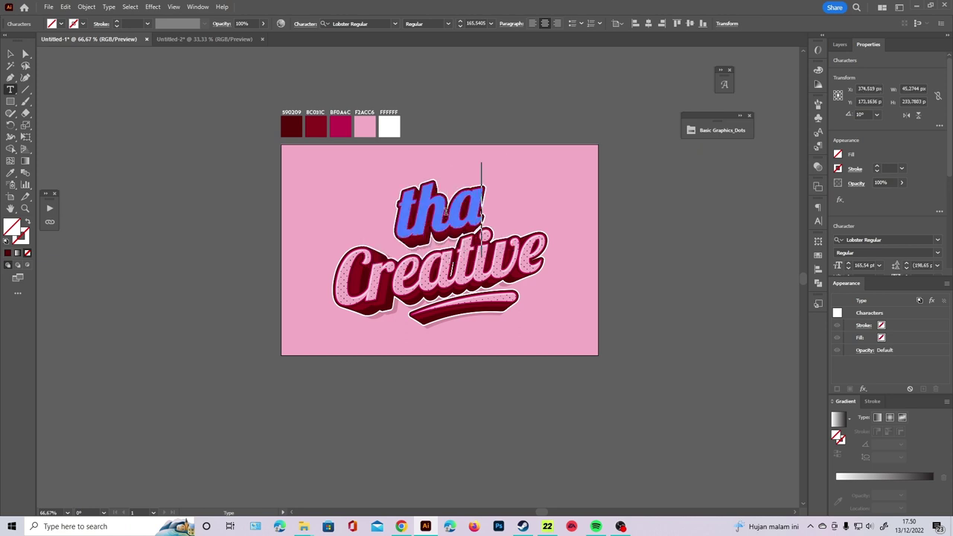
type("nk")
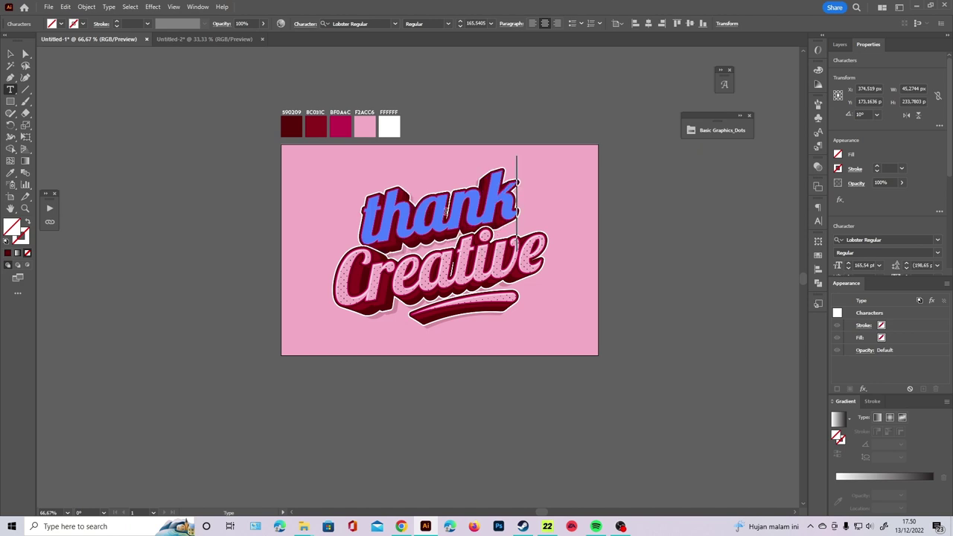
double_click(423, 274)
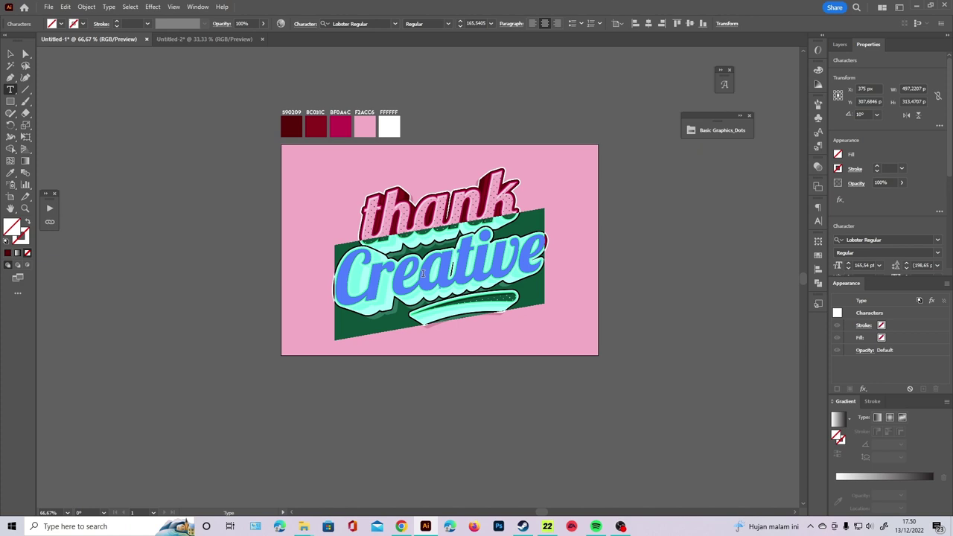
type("you")
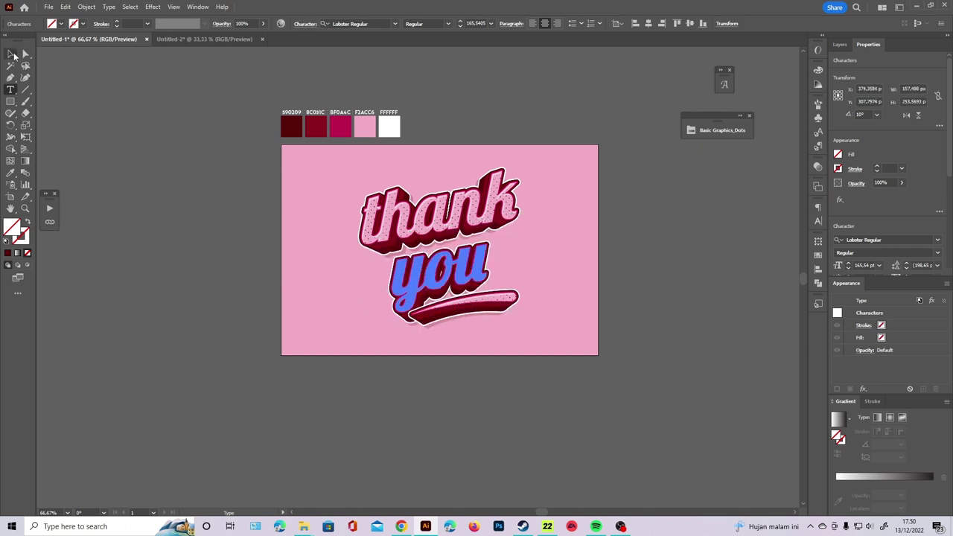
left_click(11, 54)
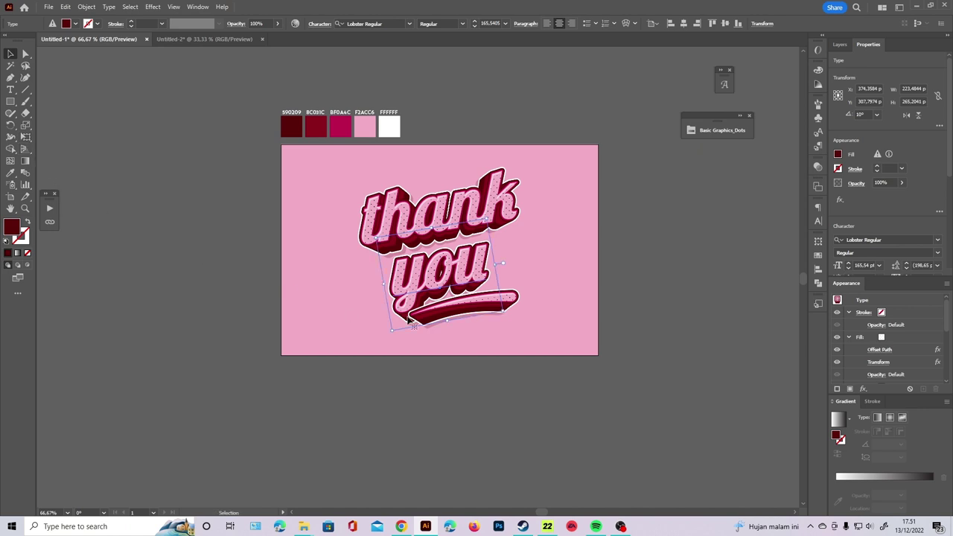
Step: Restore the lettering to read 'Ice' and 'Cream'
double_click(438, 218)
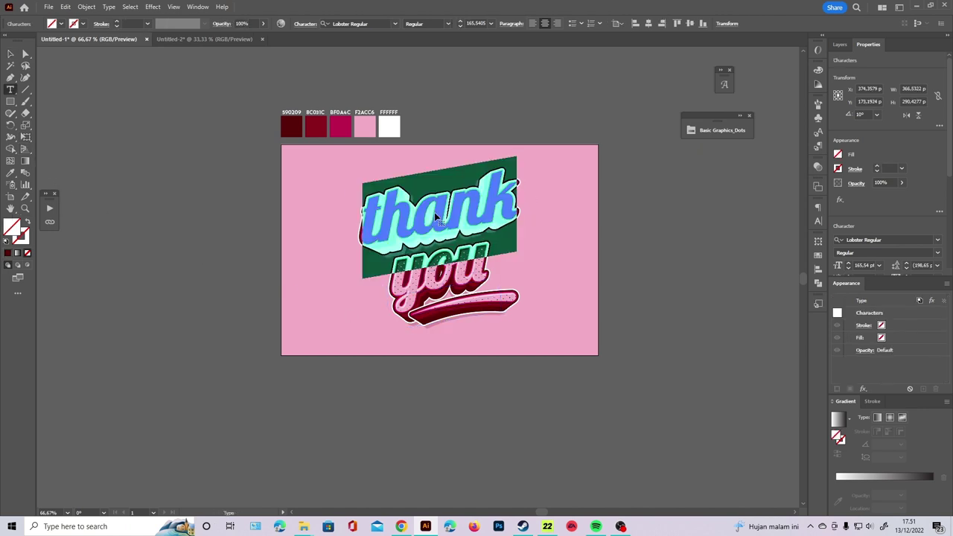
type("Ice")
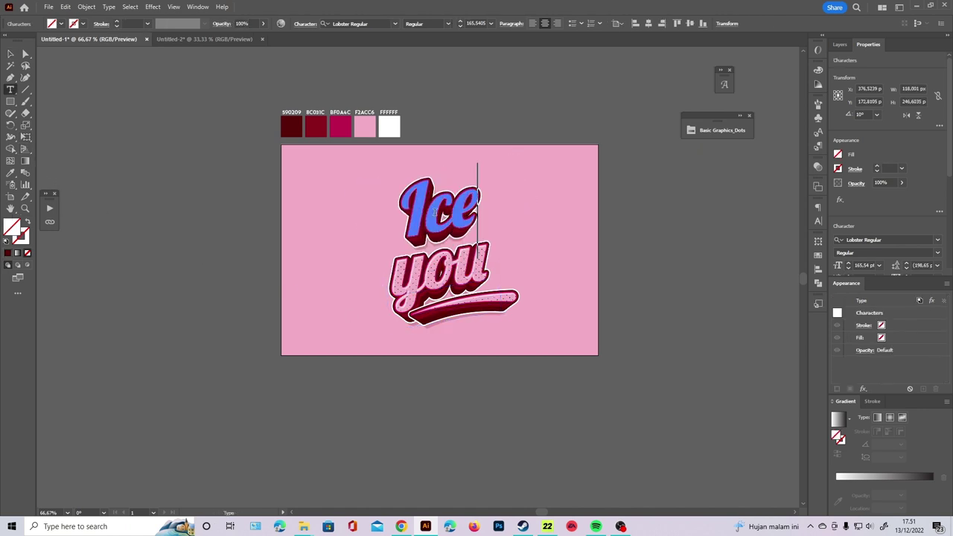
left_click(415, 288)
double_click(415, 287)
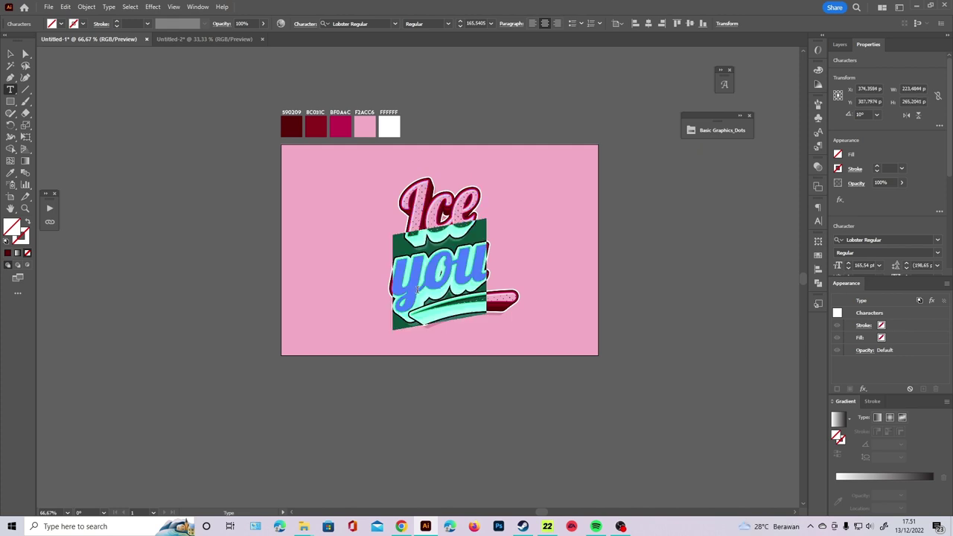
type("Cream")
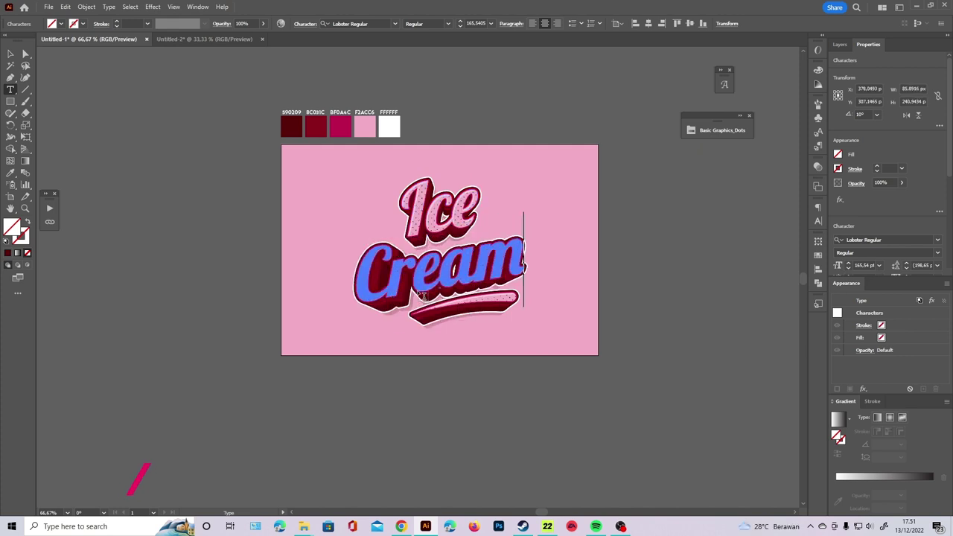
left_click(11, 53)
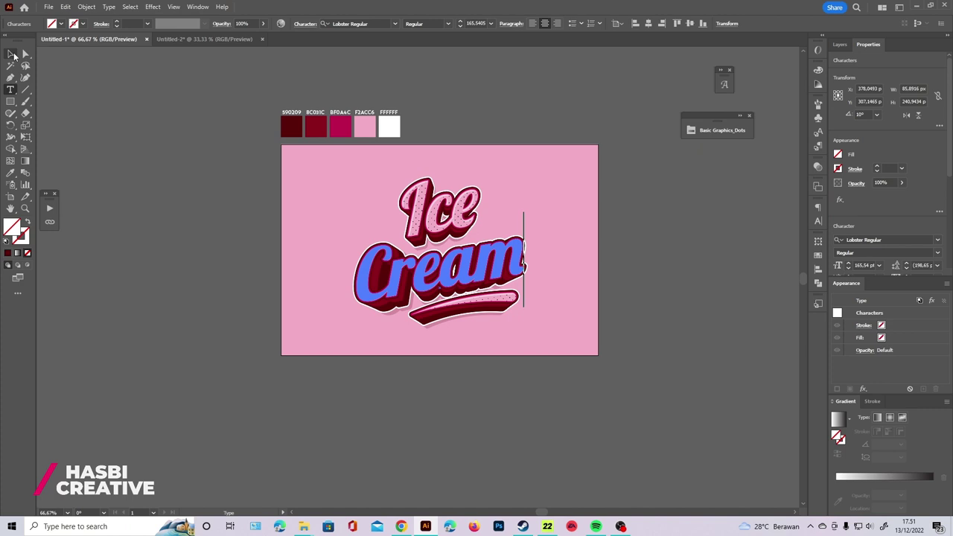
left_click(529, 185)
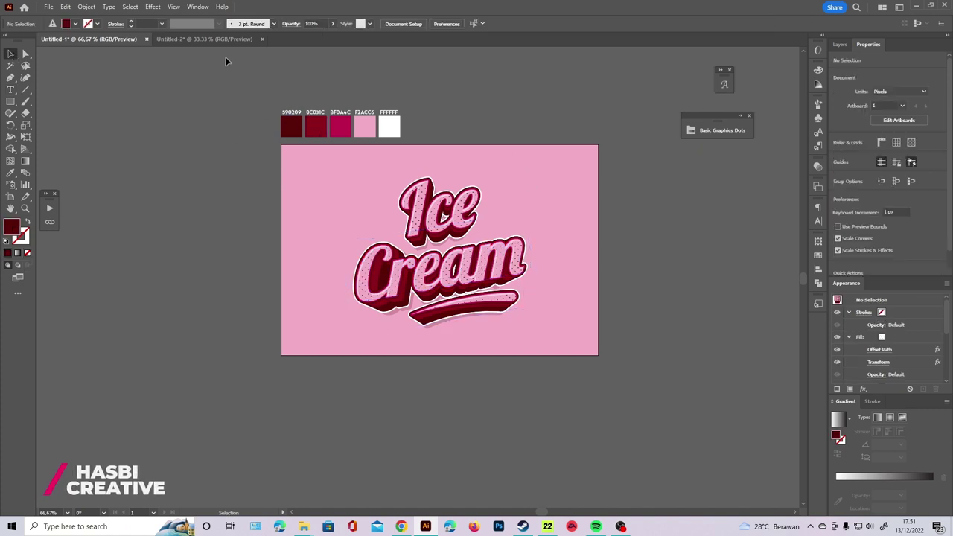
Step: Copy the rays, popsicles and sparkles group from Untitled-2 and paste it into the Ice Cream document
left_click(209, 38)
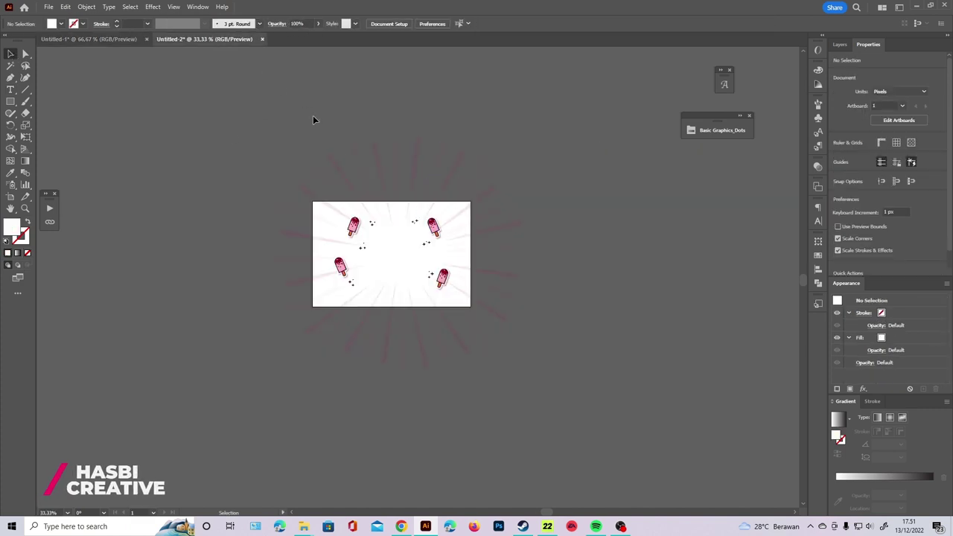
left_click(472, 353)
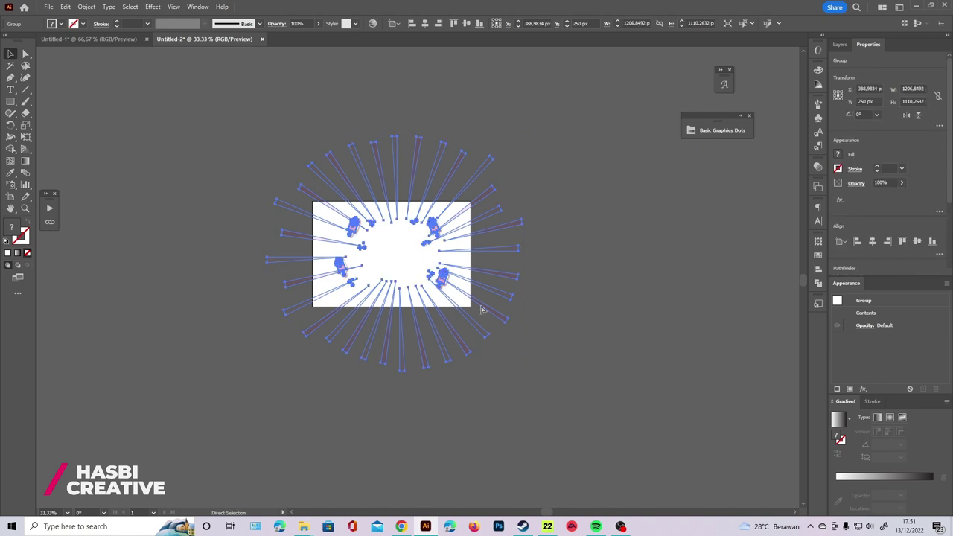
left_click(116, 39)
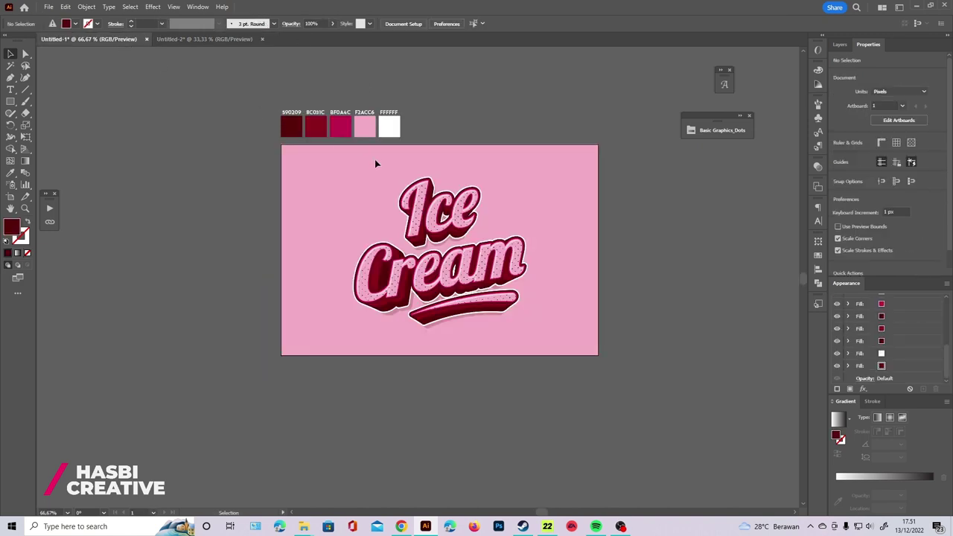
key("ctrl+f")
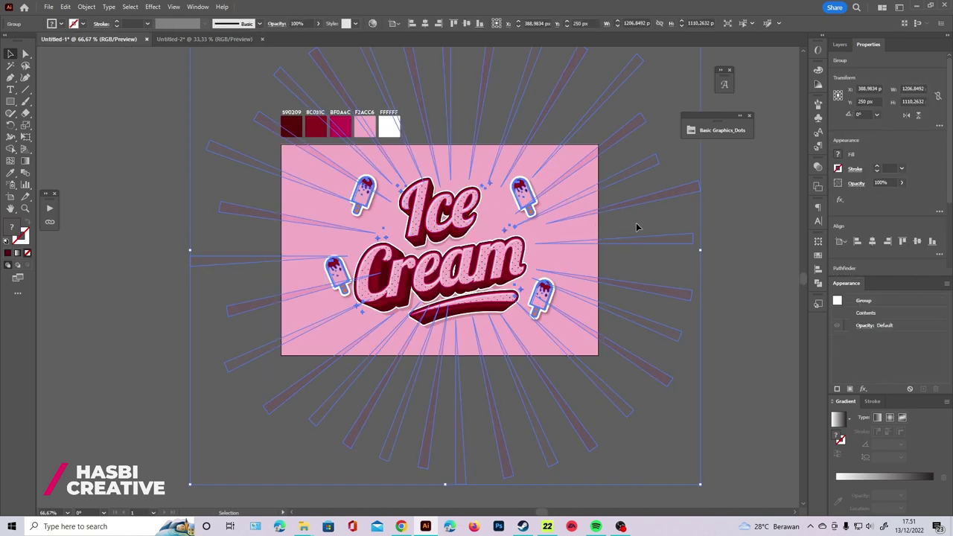
left_click(636, 224)
scroll(591, 228, "up", 1)
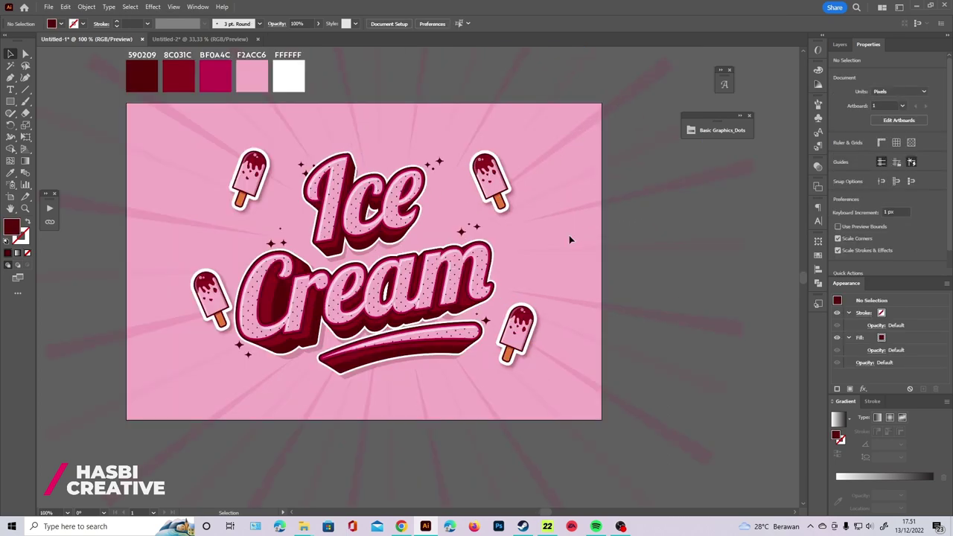
Step: Reposition three star sparkles around the lettering inside the group
double_click(443, 162)
left_click(443, 162)
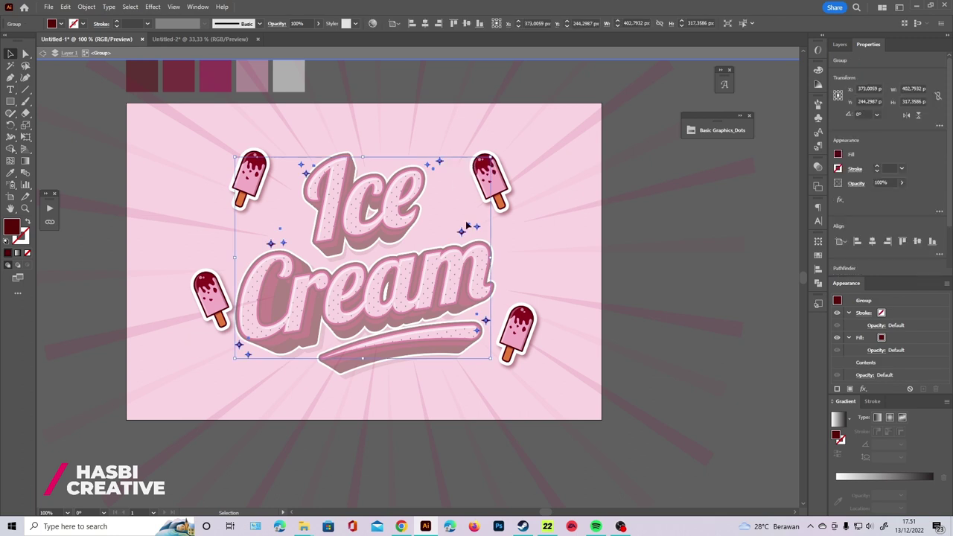
double_click(477, 228)
left_click_drag(477, 228, 474, 220)
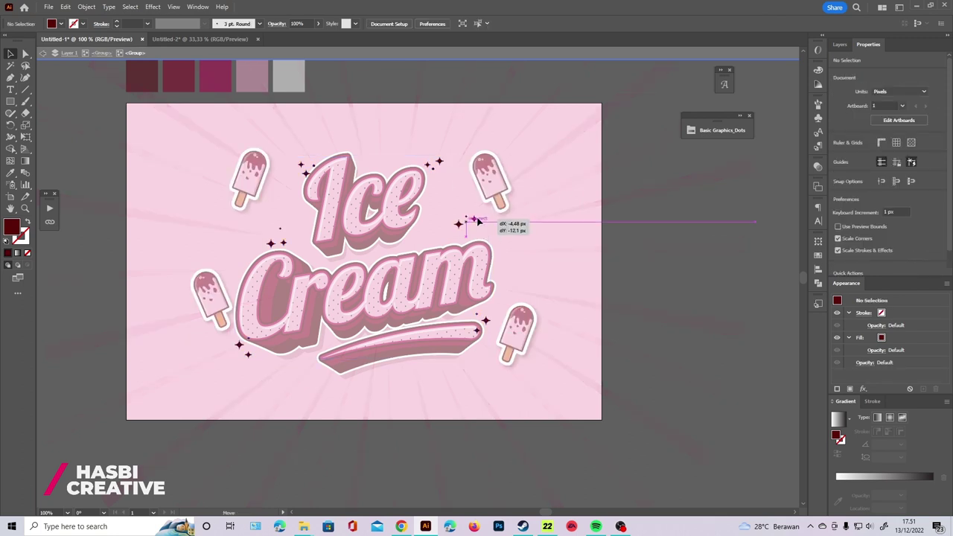
mouse_move(485, 321)
left_mouse_down()
mouse_move(498, 358)
mouse_move(489, 369)
left_mouse_up()
left_click_drag(252, 355, 233, 371)
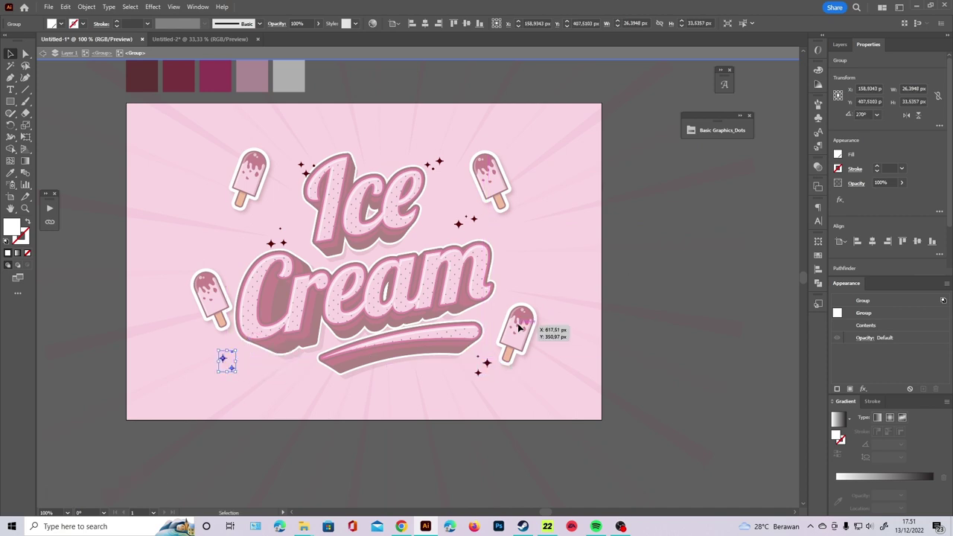
left_click(692, 250)
double_click(691, 250)
Step: Enlarge the popsicle group so the four stickers spread outward
double_click(524, 322)
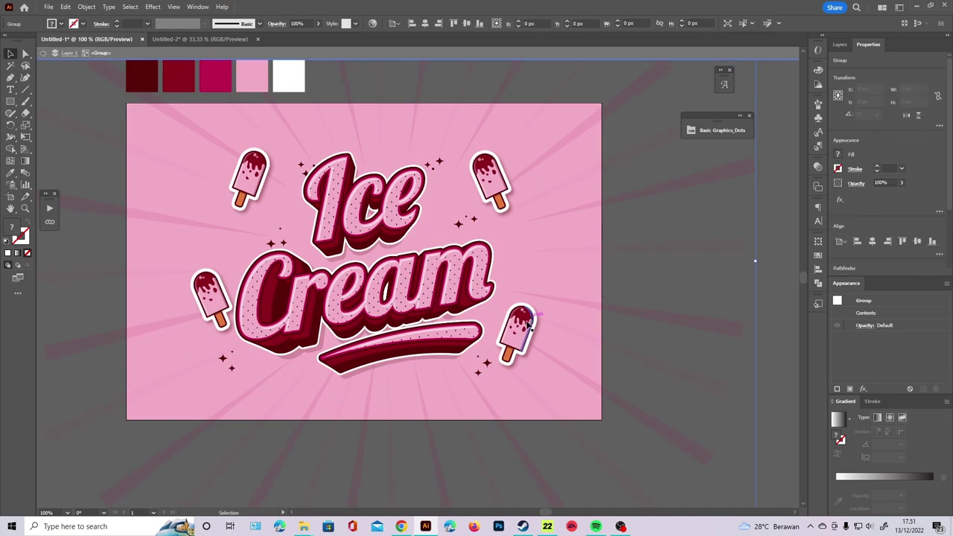
left_click(525, 324)
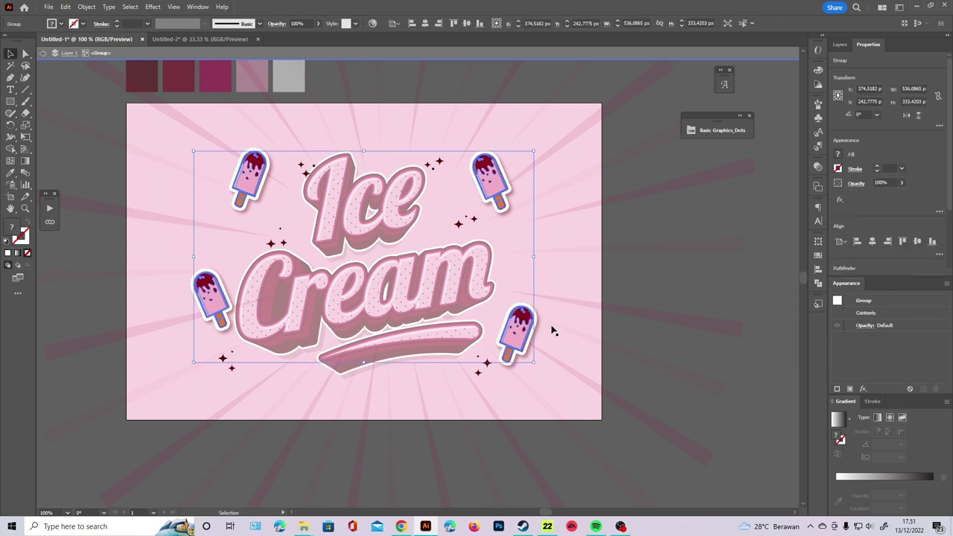
left_click_drag(532, 259, 553, 256)
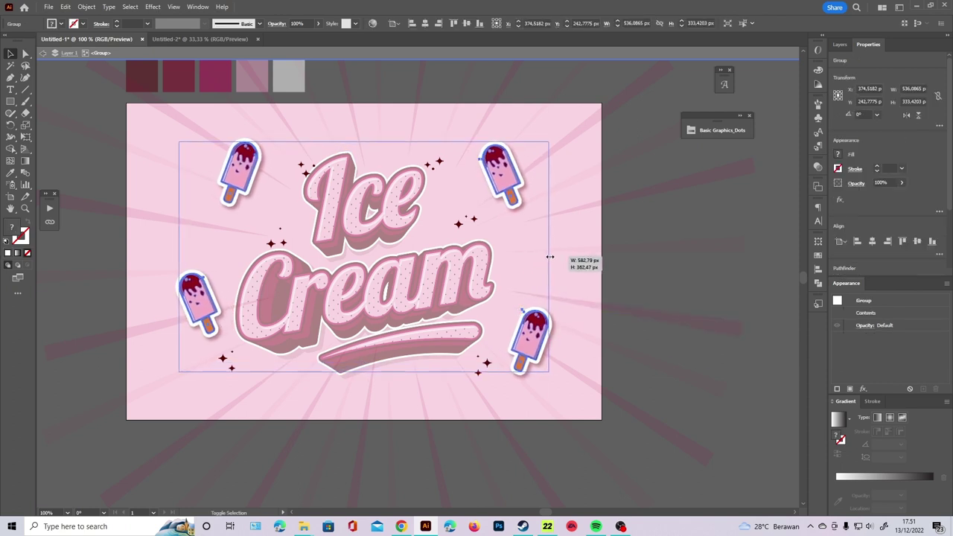
double_click(674, 238)
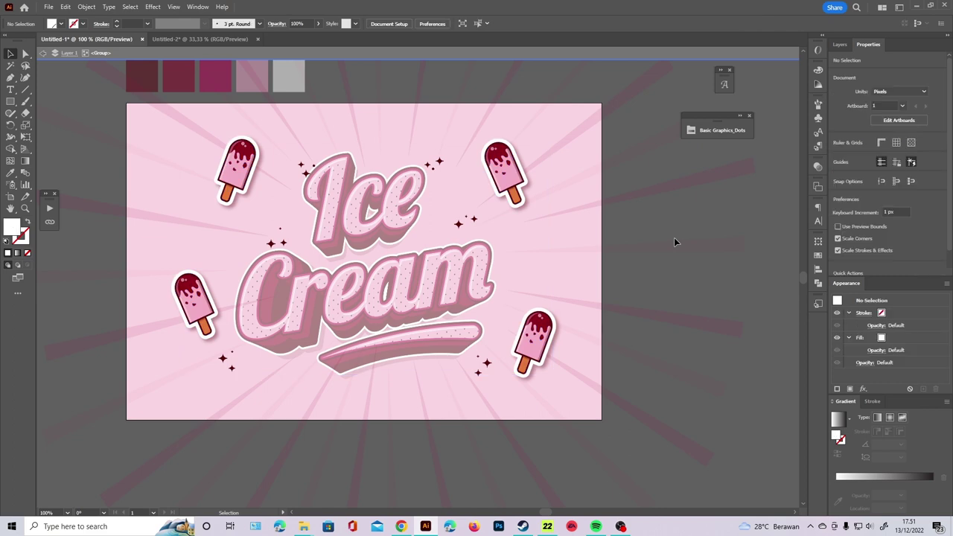
Step: Move two sparkle clusters left and up around 'Ice'
double_click(439, 161)
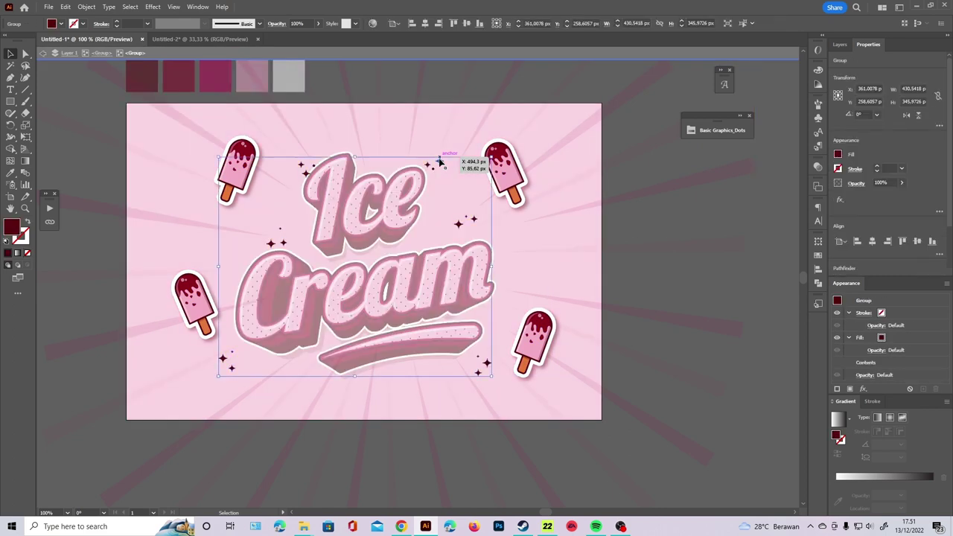
double_click(440, 161)
left_click(439, 161)
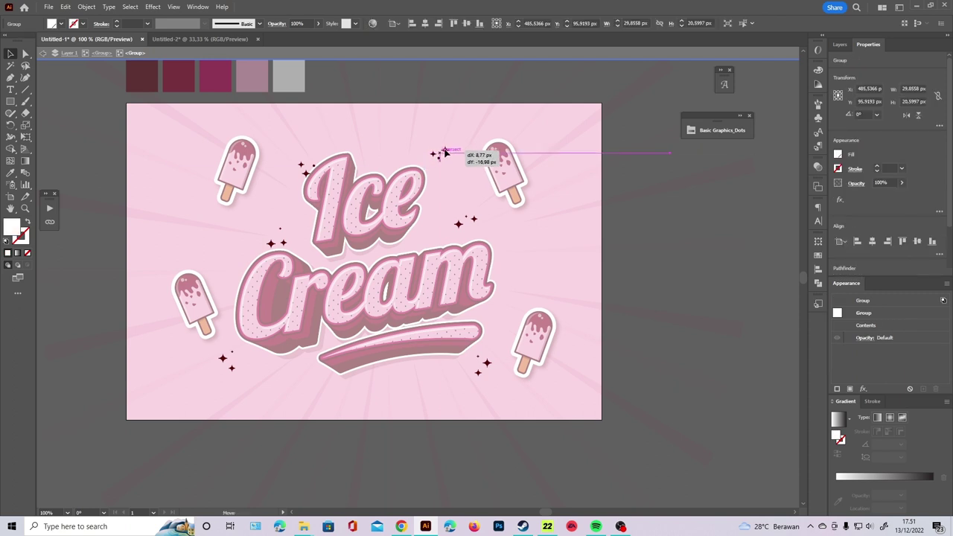
left_click_drag(441, 161, 296, 161)
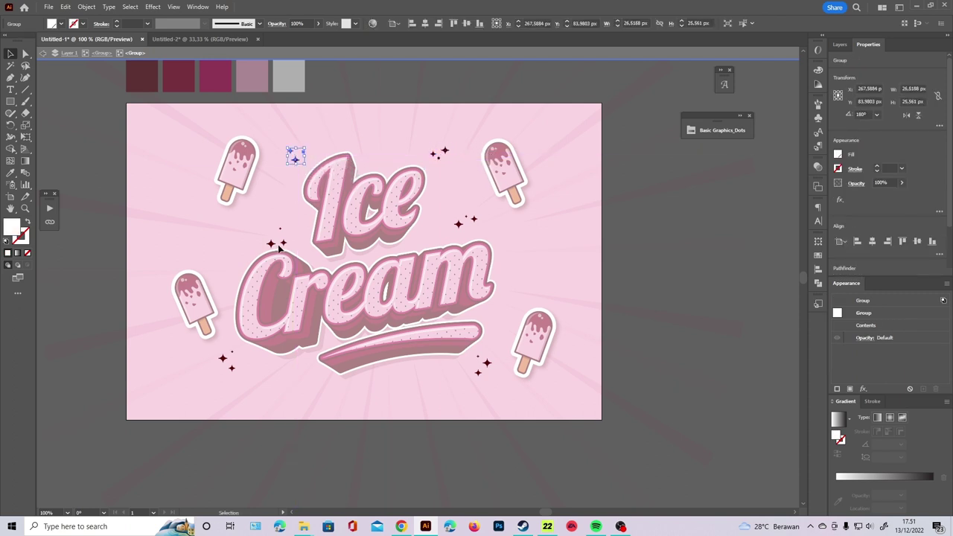
left_click_drag(277, 245, 267, 230)
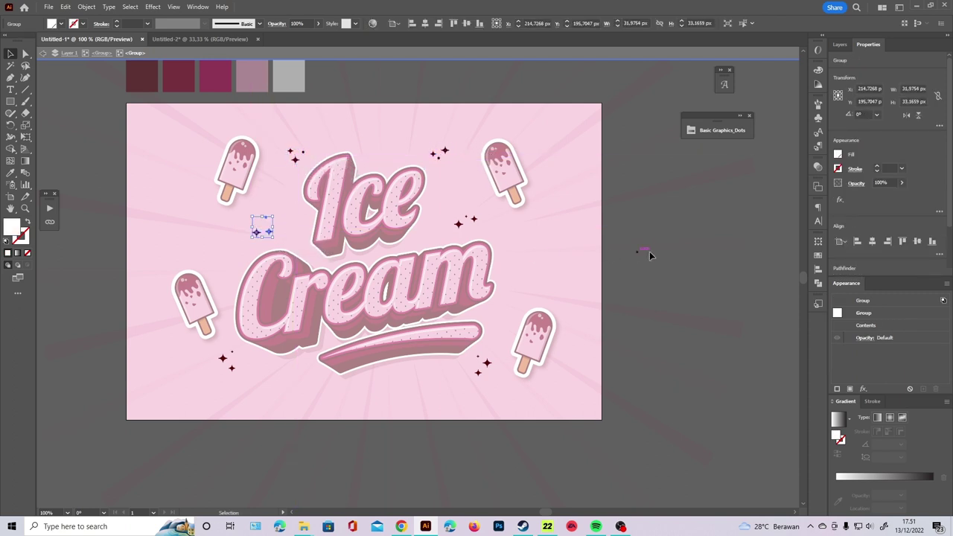
double_click(683, 245)
scroll(685, 245, "down", 2)
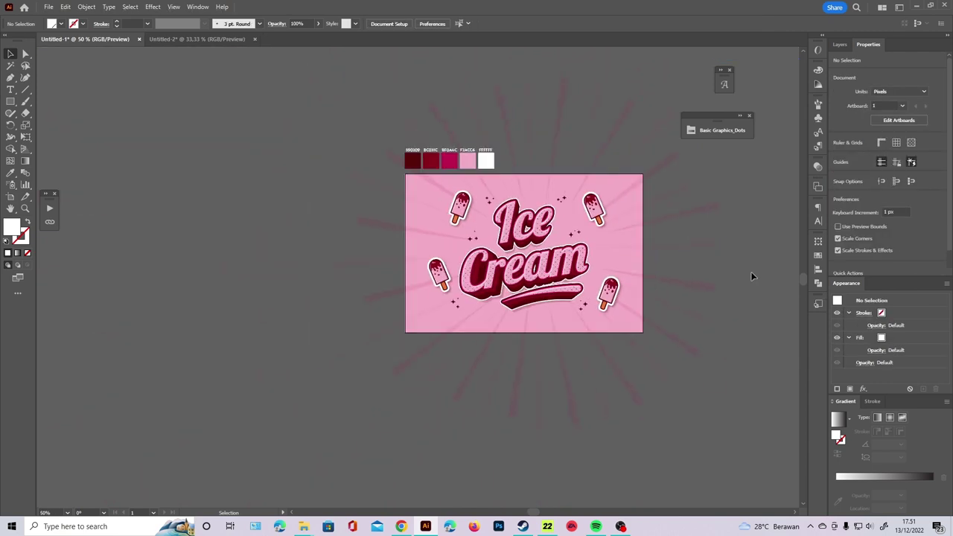
Step: Draw a 750 × 500 px rectangle at the artboard corner
scroll(720, 265, "up", 1)
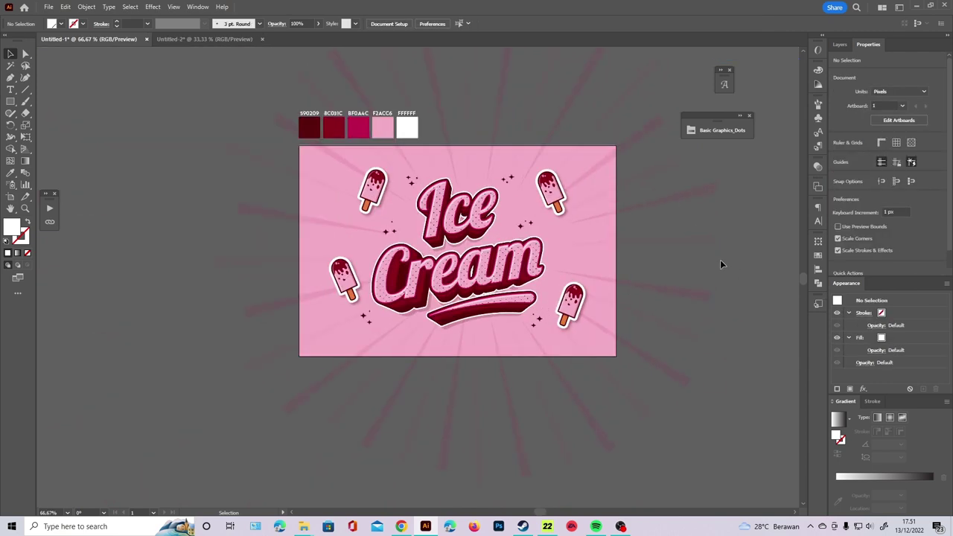
left_click(11, 101)
left_click(299, 147)
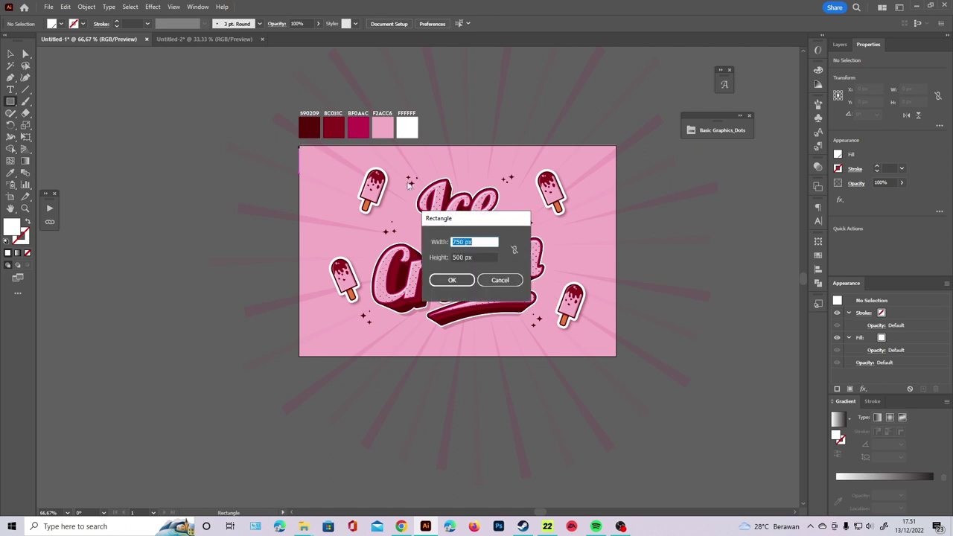
left_click(450, 280)
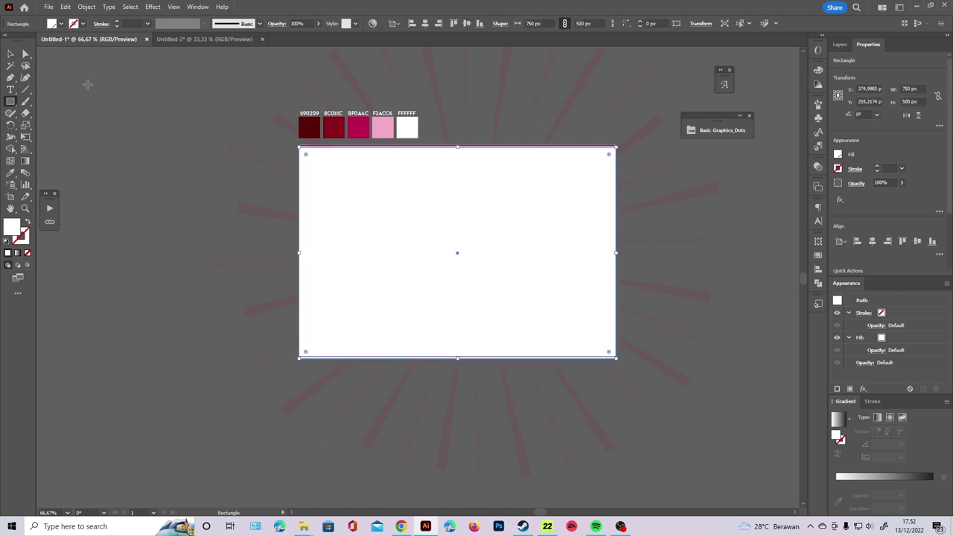
left_click(11, 52)
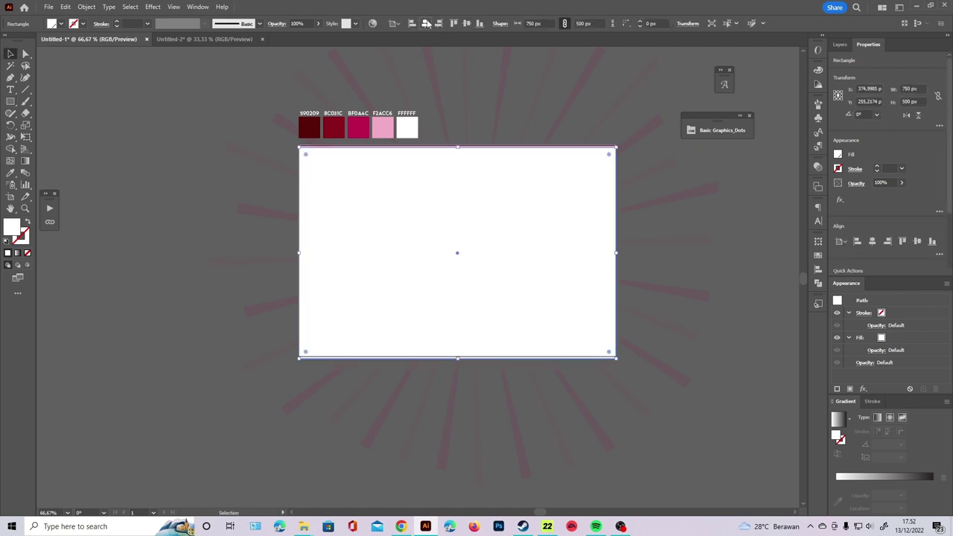
Step: Make a clipping mask on Layer 1 from the Layers panel
left_click(713, 237)
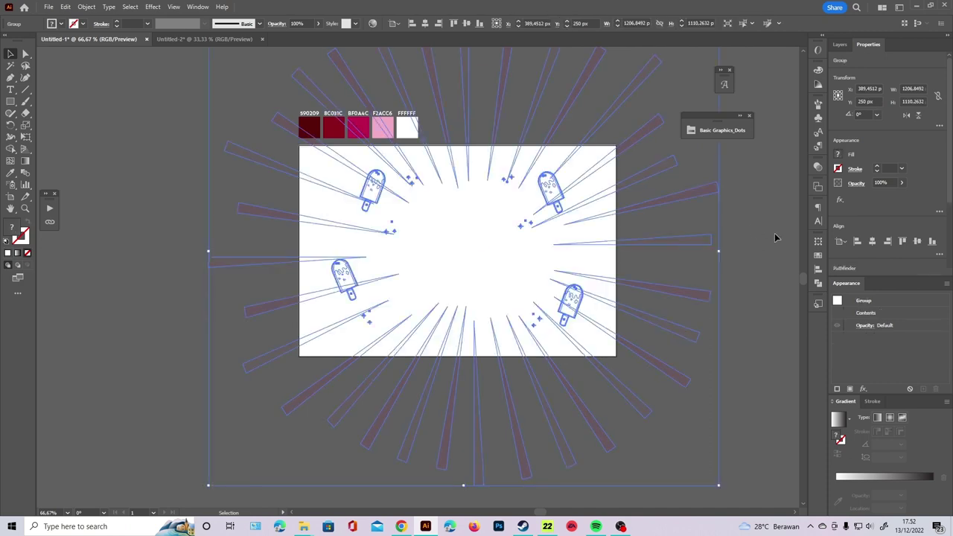
left_click(761, 231)
left_click(842, 45)
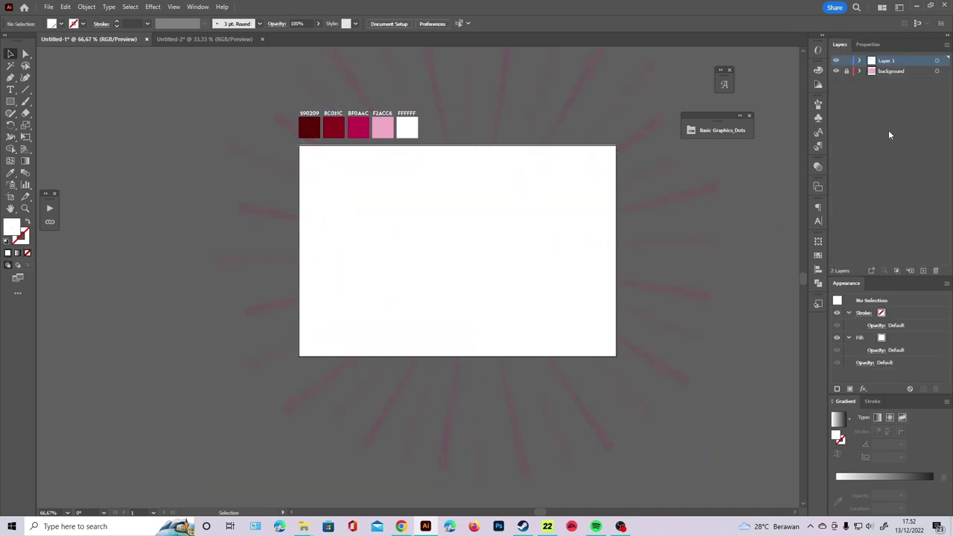
left_click(896, 270)
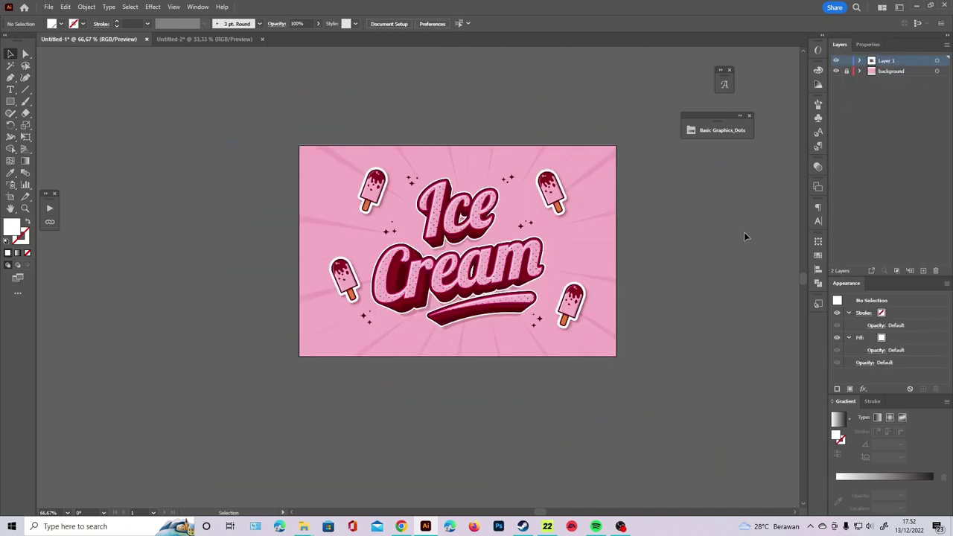
scroll(644, 212, "up", 1)
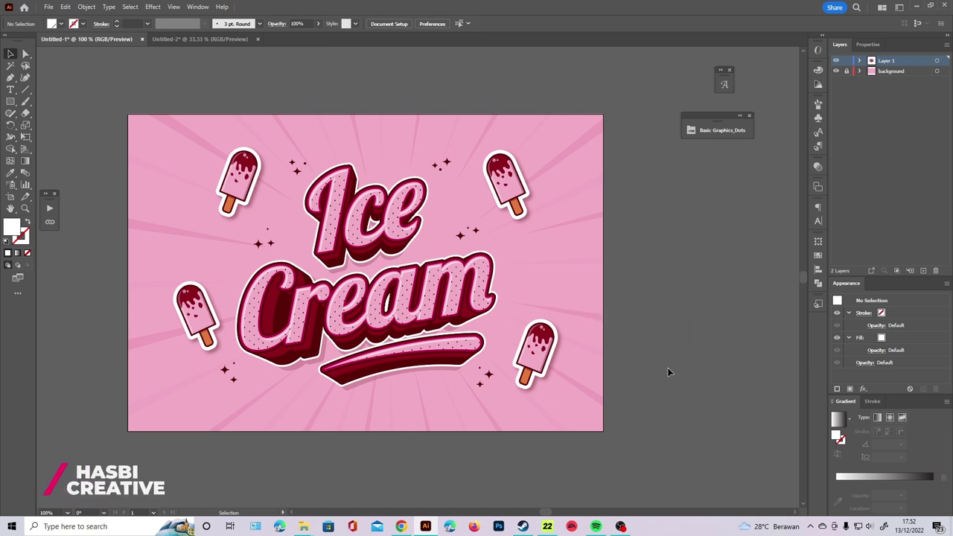
left_click_drag(398, 218, 399, 218)
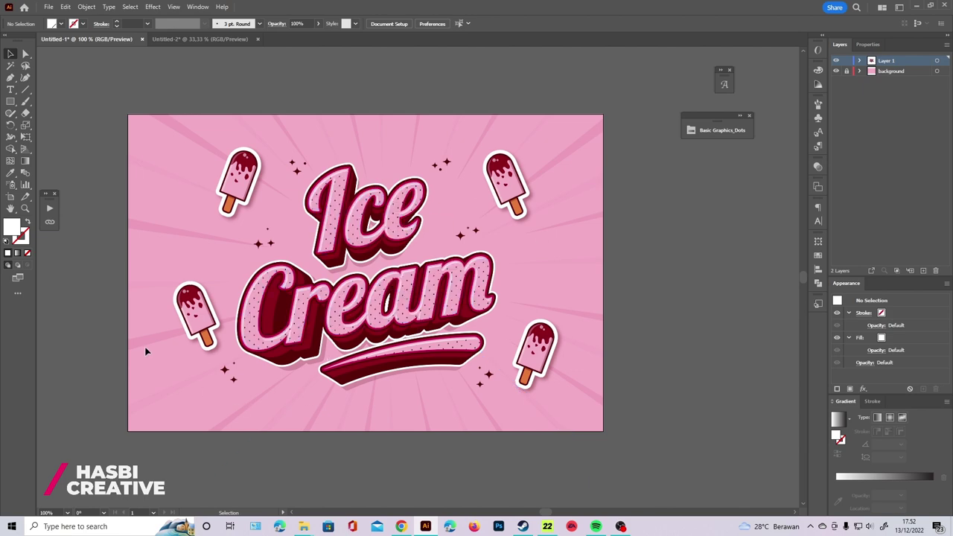